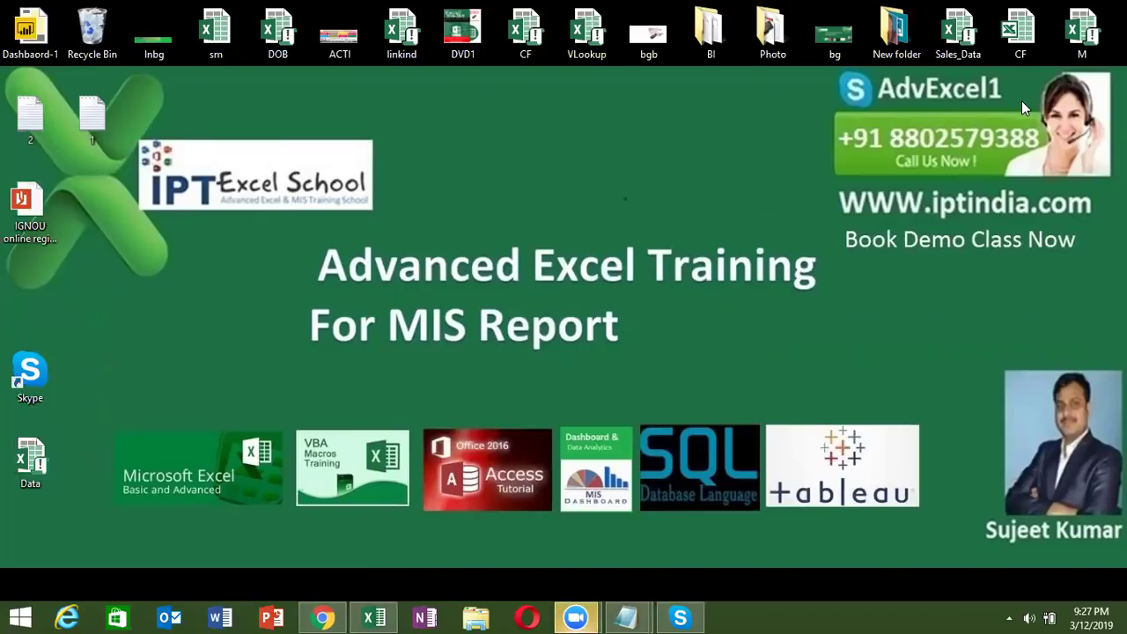
- Bring the Book1 Excel window to the front from the taskbar
left_click(375, 617)
- Enter For in G4 and Do in G6 on Sheet1
left_click(369, 321)
key("Up")
key("Up")
key("Up")
key("Up")
key("Up")
type("For")
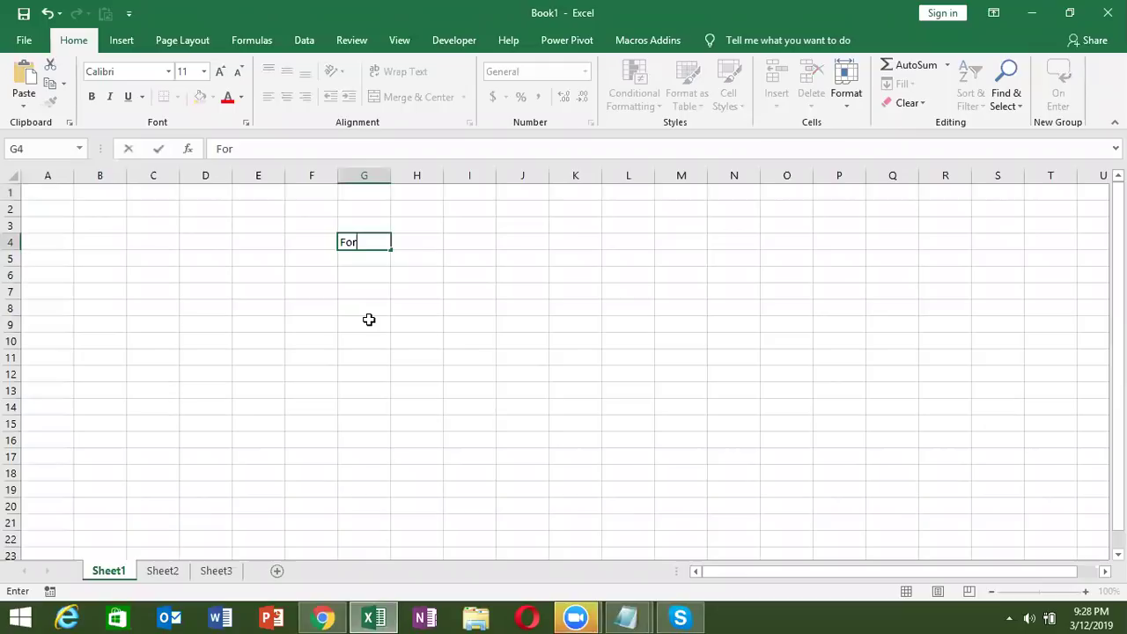
key("Return")
key("shift+Return")
key("Return")
key("Return")
type("Do")
key("Return")
key("Up")
key("Up")
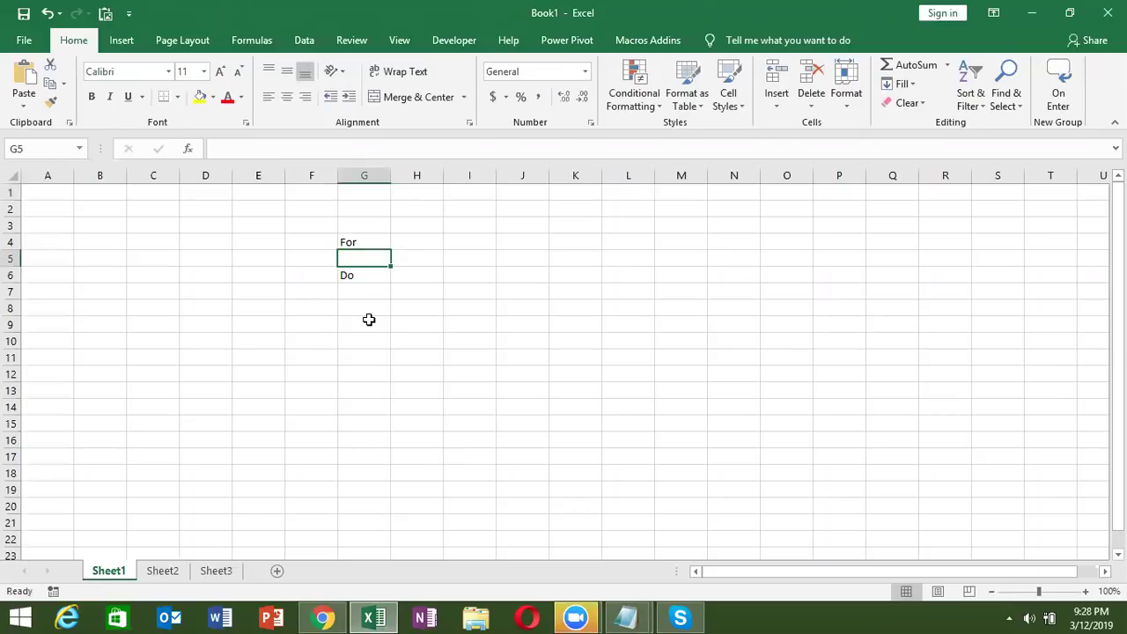
- Fill column H with i, Each, while and until (H4 to H8)
key("Up")
key("Right")
type("i")
key("Return")
type("Ea")
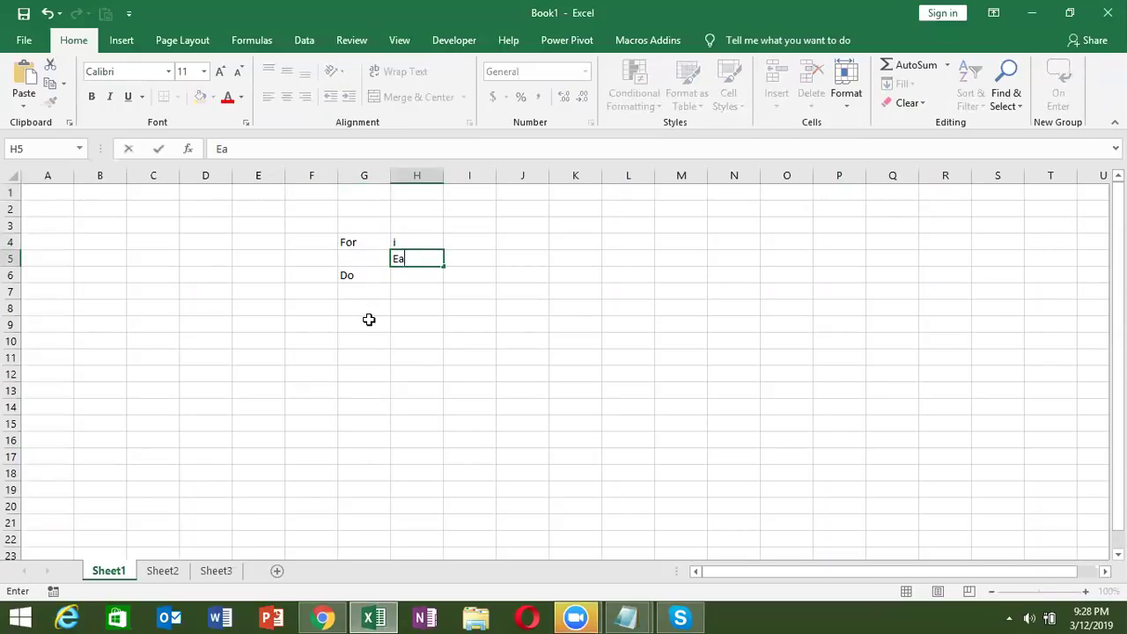
type("ch")
key("Return")
key("Return")
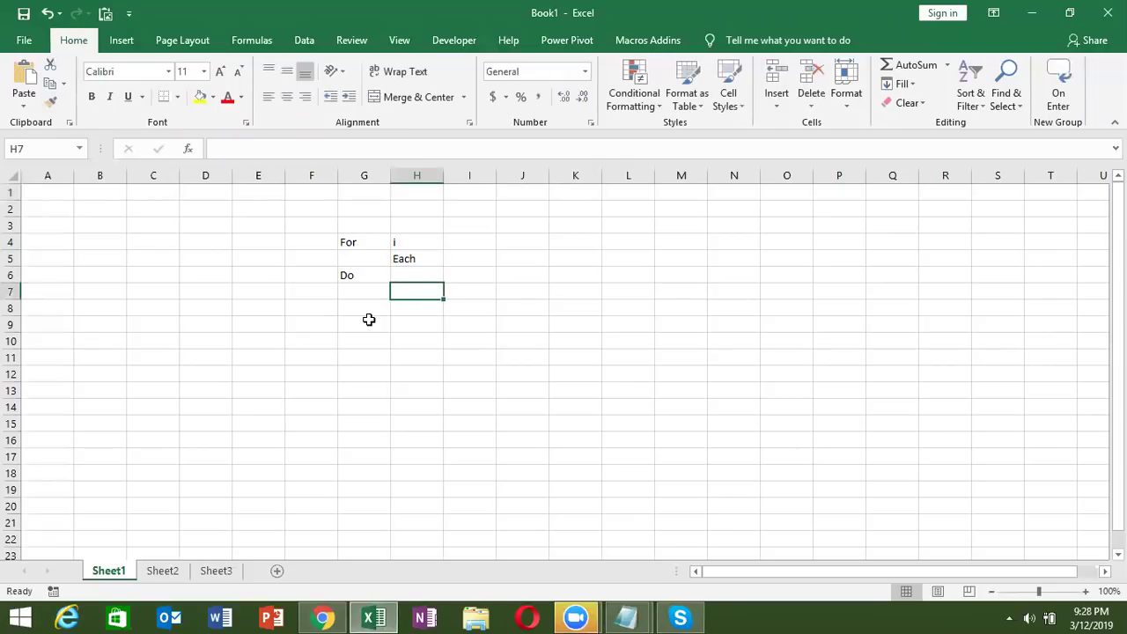
type("while")
key("Return")
type("until")
key("Return")
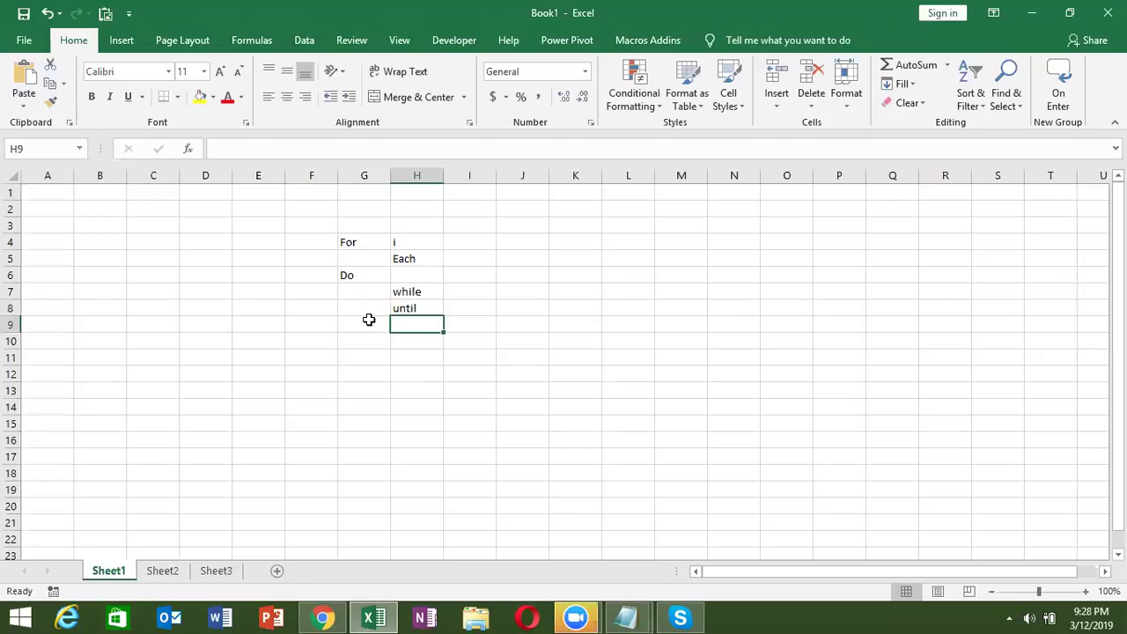
- Add 1 to 20, Selct. and Cond. in column I, then go to Sheet2
left_click(416, 295)
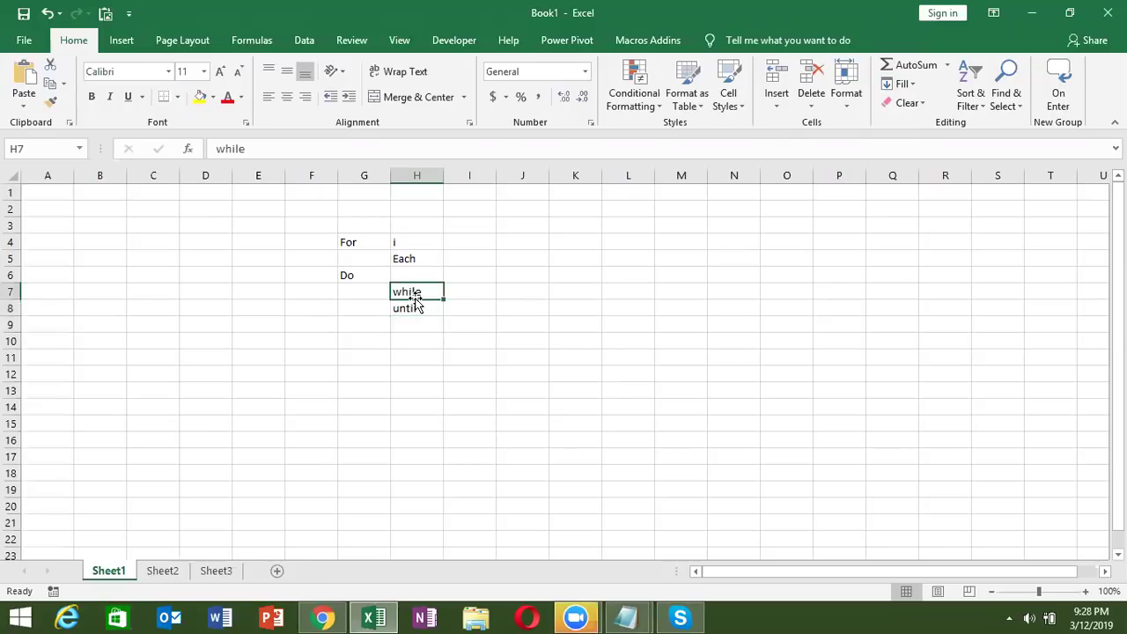
left_click(467, 246)
type("1")
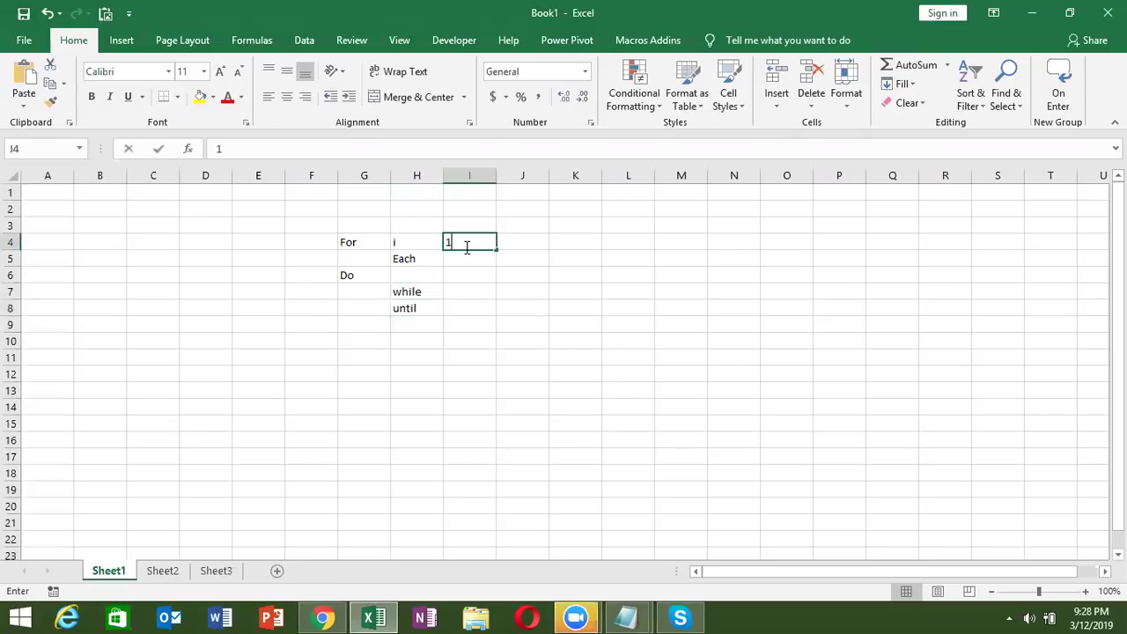
type(" to 2")
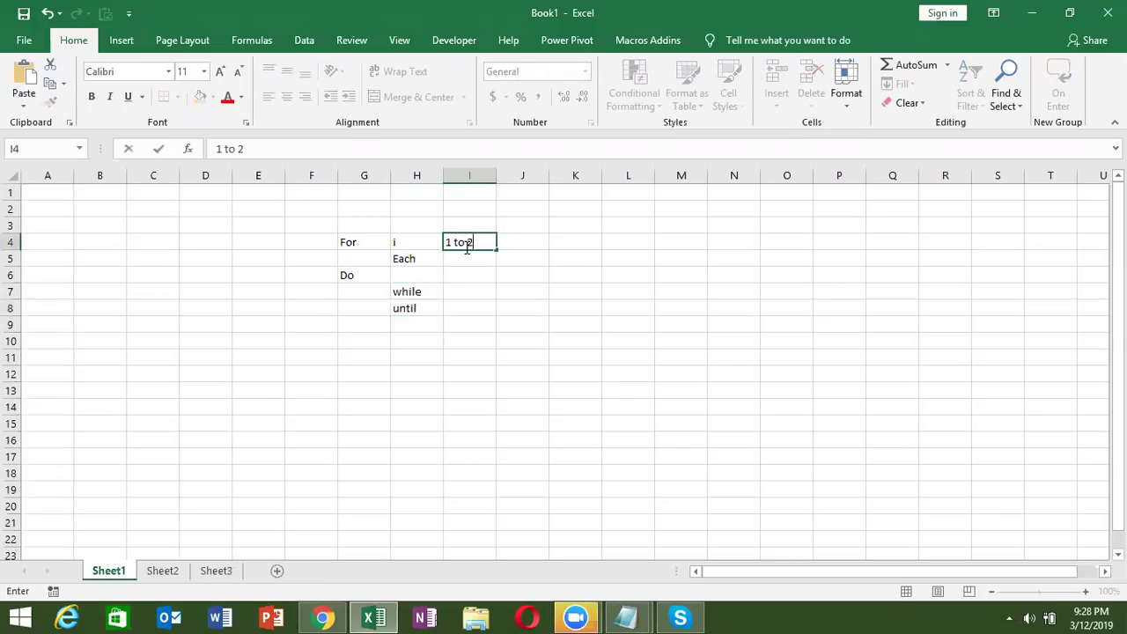
type("0")
key("Return")
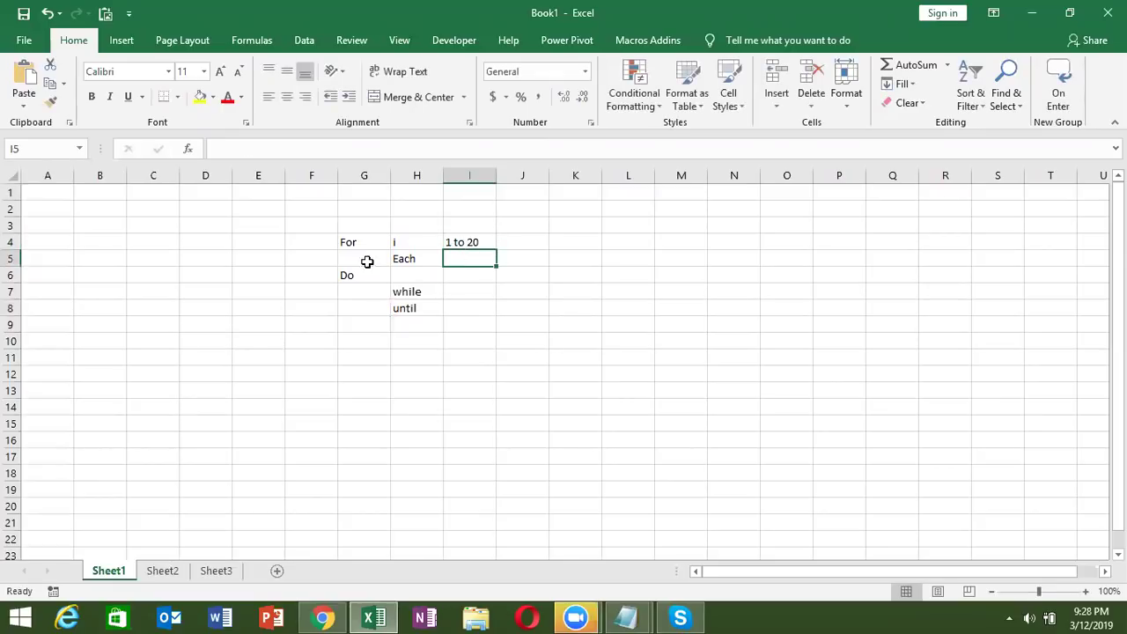
type("Selct")
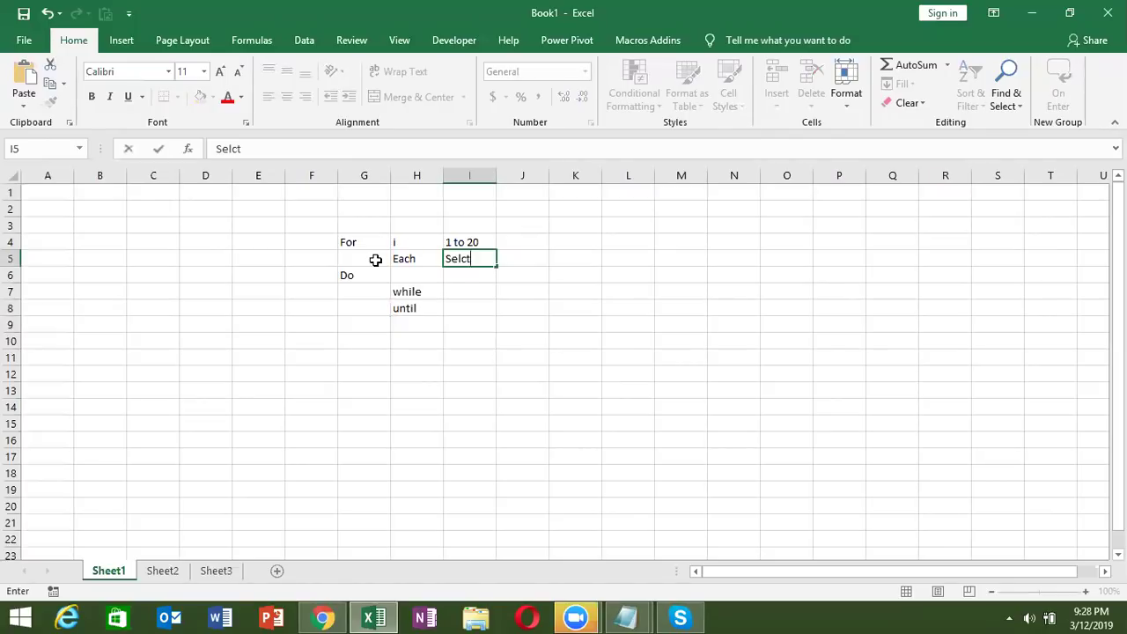
type(".")
key("Return")
key("Left")
key("Left")
key("Down")
key("Down")
key("Right")
key("Up")
key("Right")
type("Cond.")
key("Return")
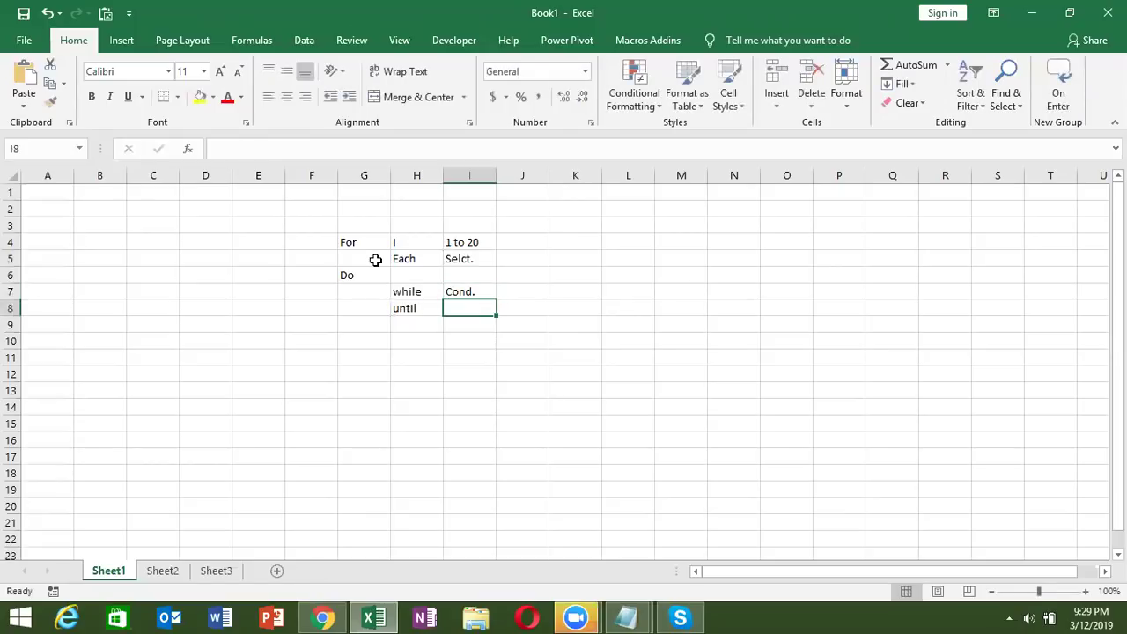
left_click(147, 570)
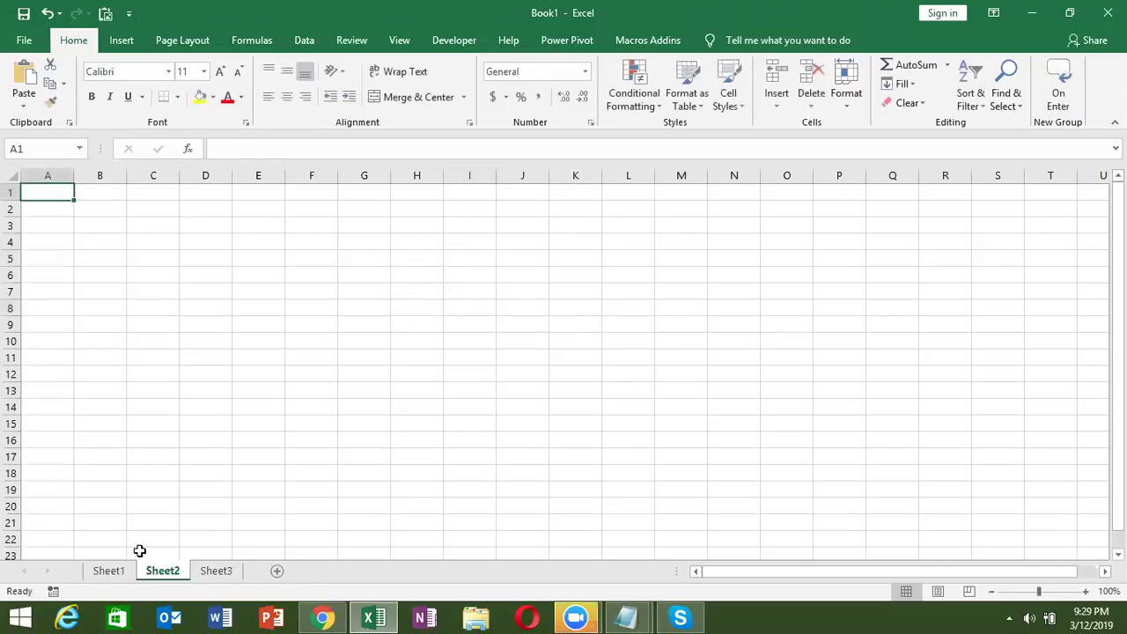
- Enter 85, 36, 52, 63, 25, 65, 652, 85, 65, 45, 65 into A1:A11
type("85 36 52 63 25")
key("Return")
type("65")
key("Return")
type("652")
key("Return")
type("85")
key("Return")
type("65")
key("Return")
type("45")
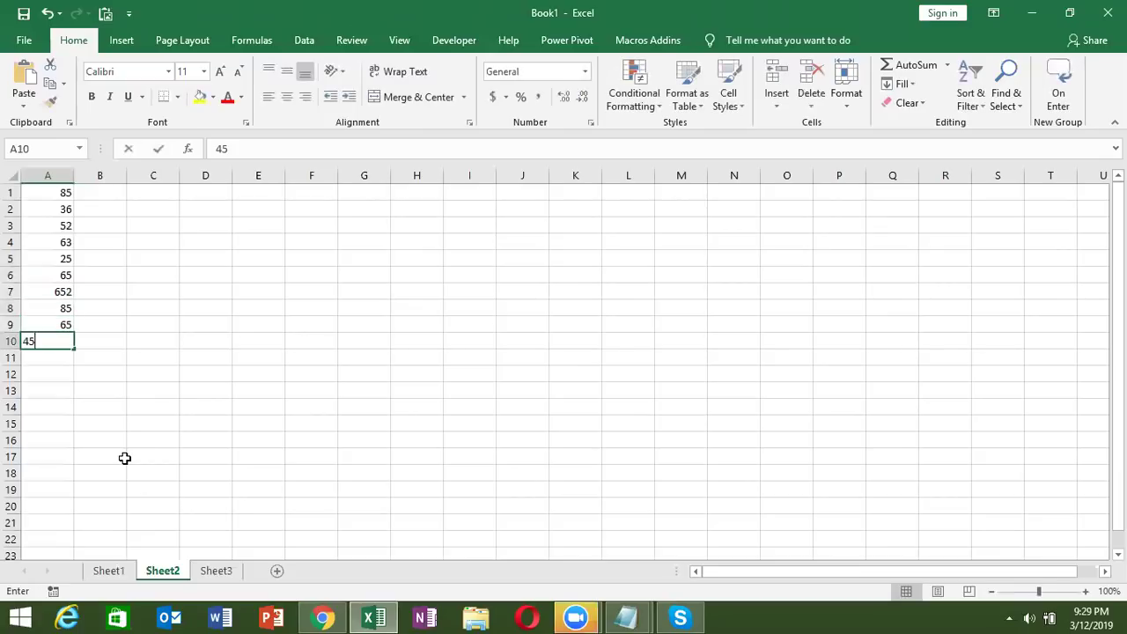
type("9")
key("BackSpace")
key("Return")
type("65")
key("Return")
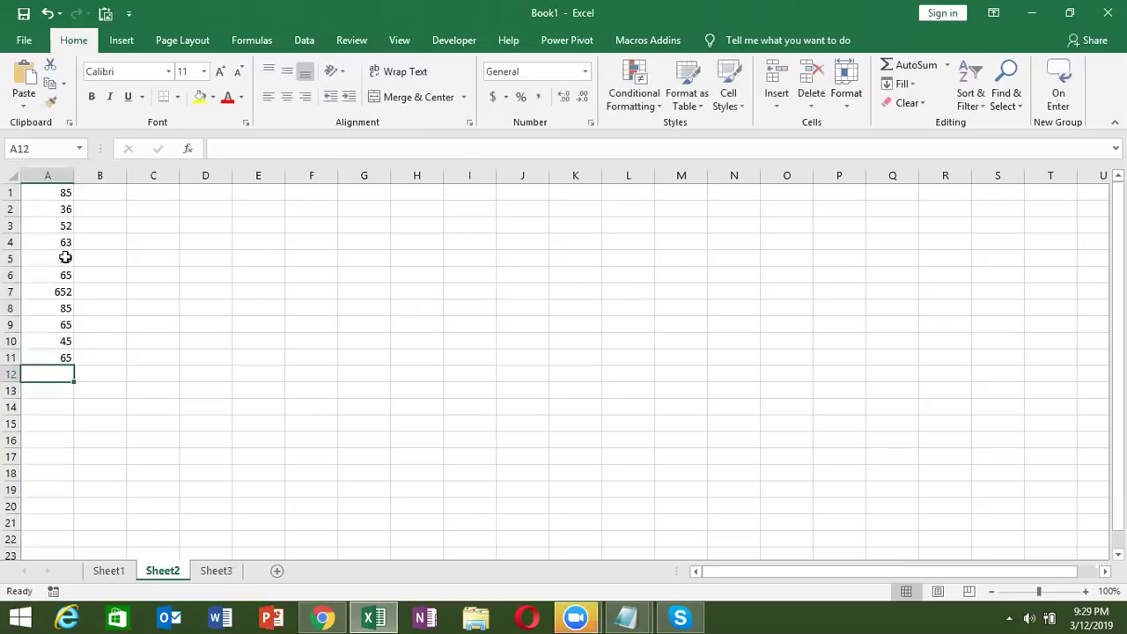
- Replace 652 in A7 with 85, then select A1:A11
left_click_drag(62, 192, 54, 357)
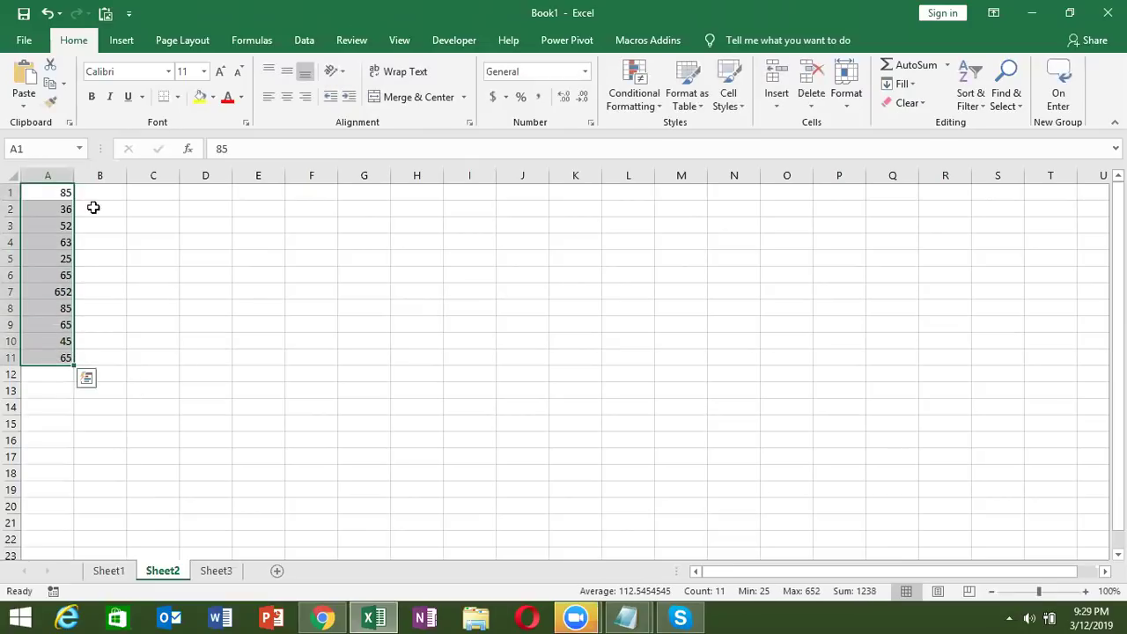
left_click(103, 204)
left_click(103, 198)
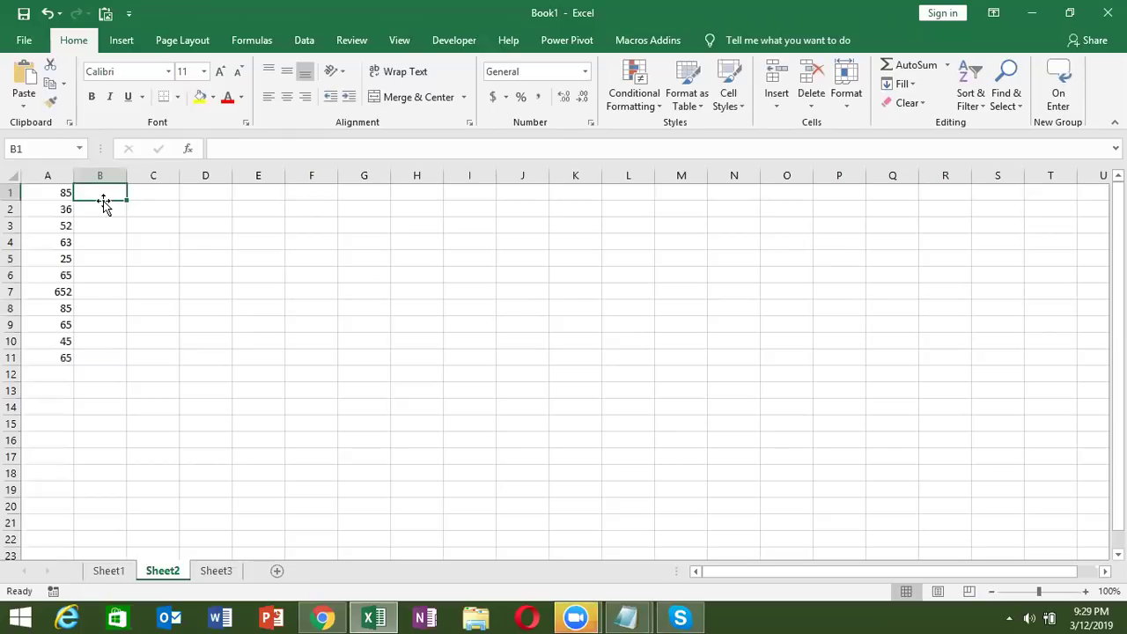
key("Left")
key("Down")
key("Down")
key("Down")
key("Down")
key("Down")
key("Down")
key("Up")
type("8")
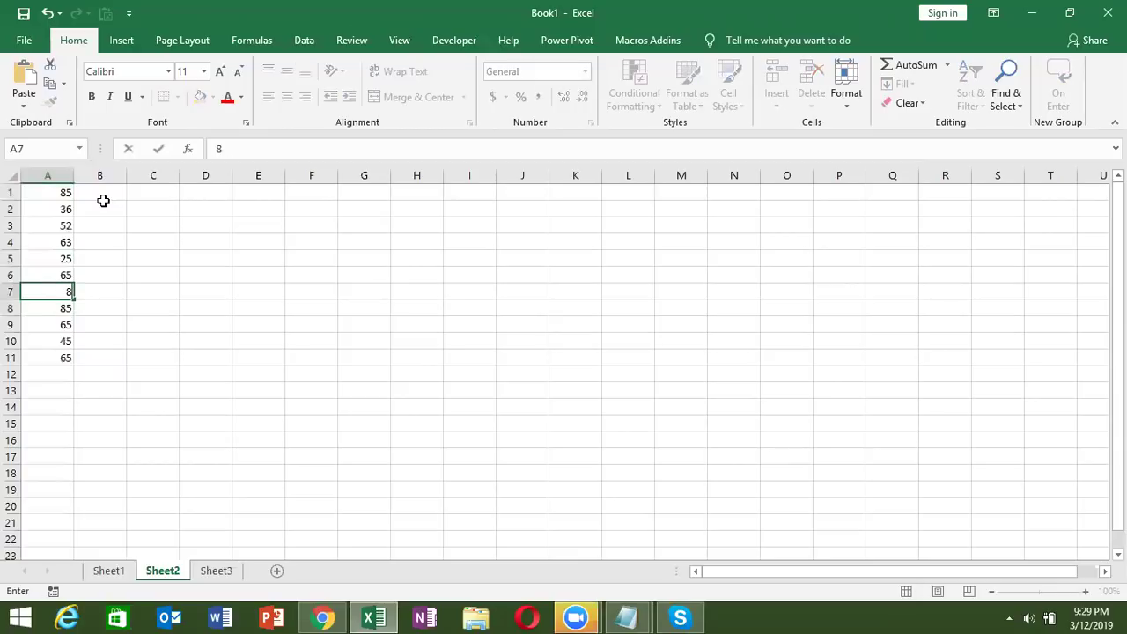
type("5")
key("Return")
key("Up")
key("Up")
key("Up")
key("Up")
key("Up")
key("Up")
key("Up")
key("ctrl+shift+Down")
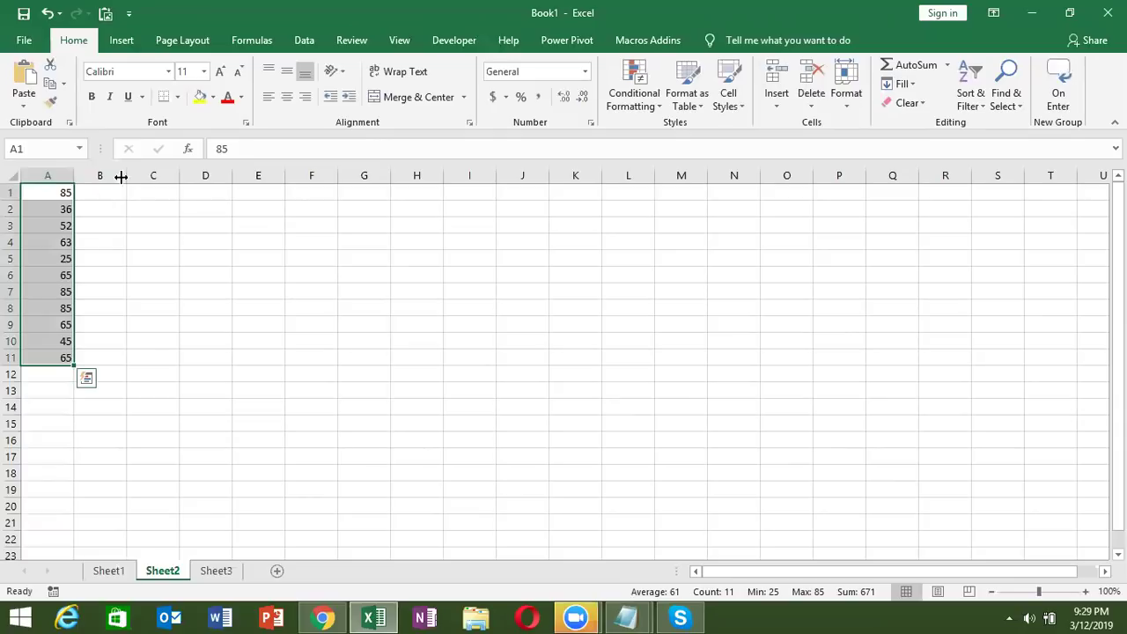
- Open the VBA editor from the Developer tab, insert Module1, and start Sub dol_1()
left_click(400, 40)
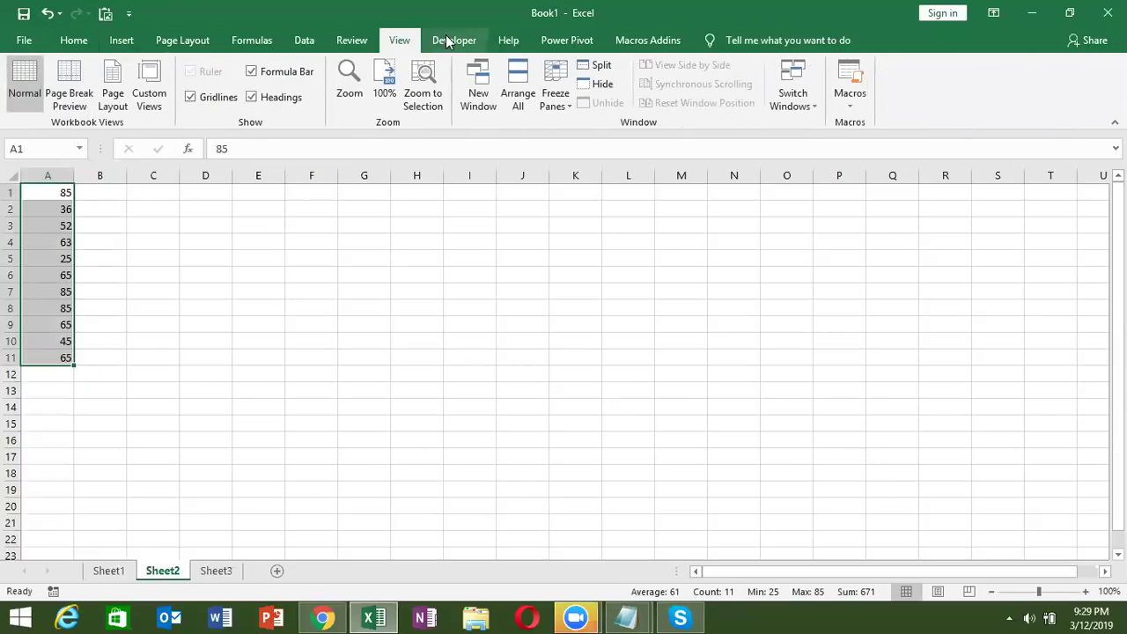
left_click(453, 40)
left_click(26, 83)
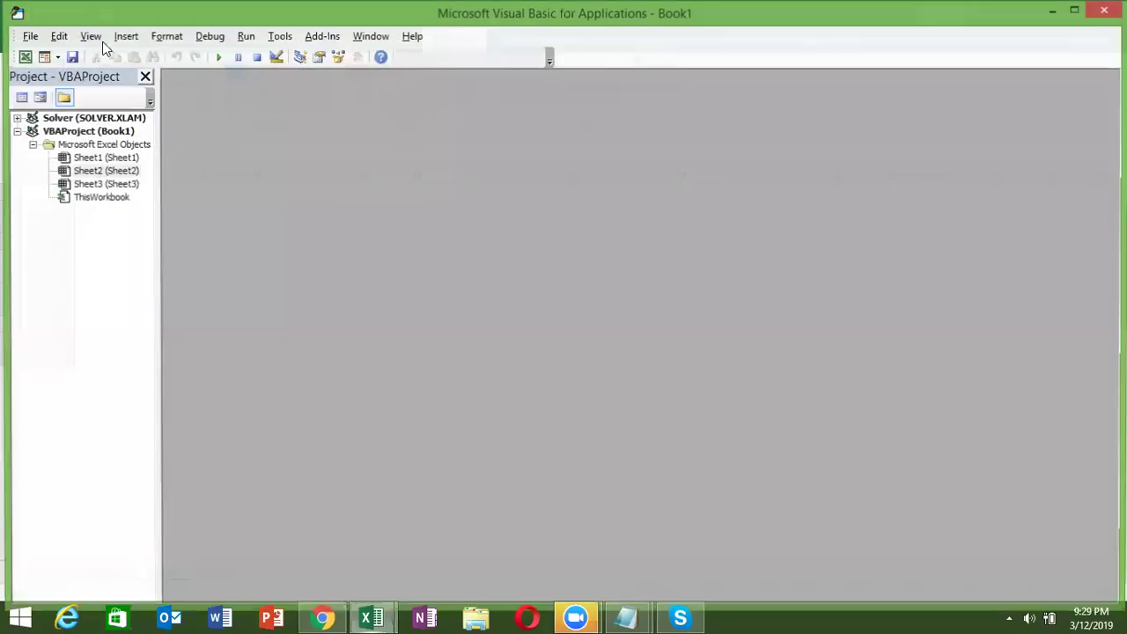
left_click(124, 38)
left_click(139, 94)
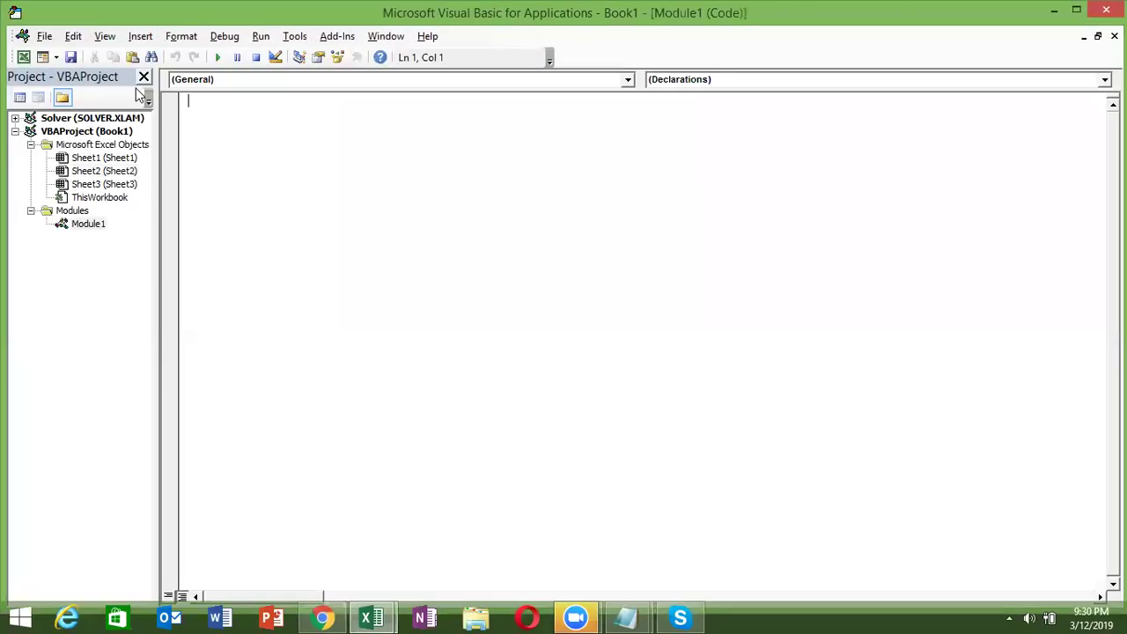
type("sub dil_1")
key("BackSpace")
key("BackSpace")
key("BackSpace")
key("BackSpace")
type("ol")
type("_1")
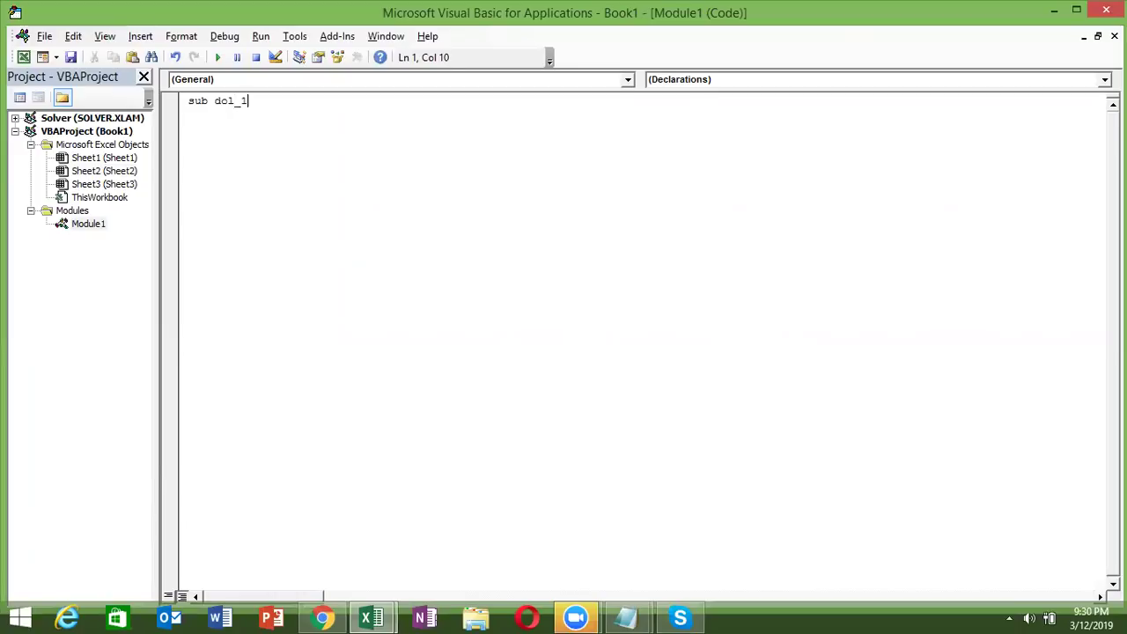
type("()")
key("Return")
key("Return")
key("Return")
key("Return")
- Declare r as Integer and initialise r = 1
key("Up")
key("Up")
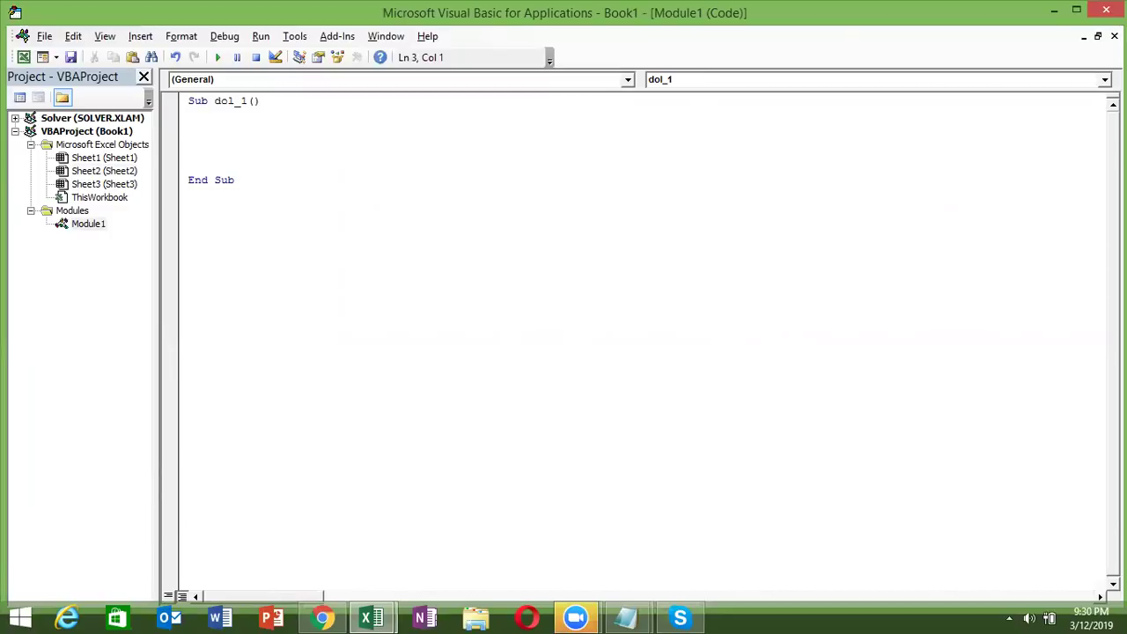
type("dim r as in")
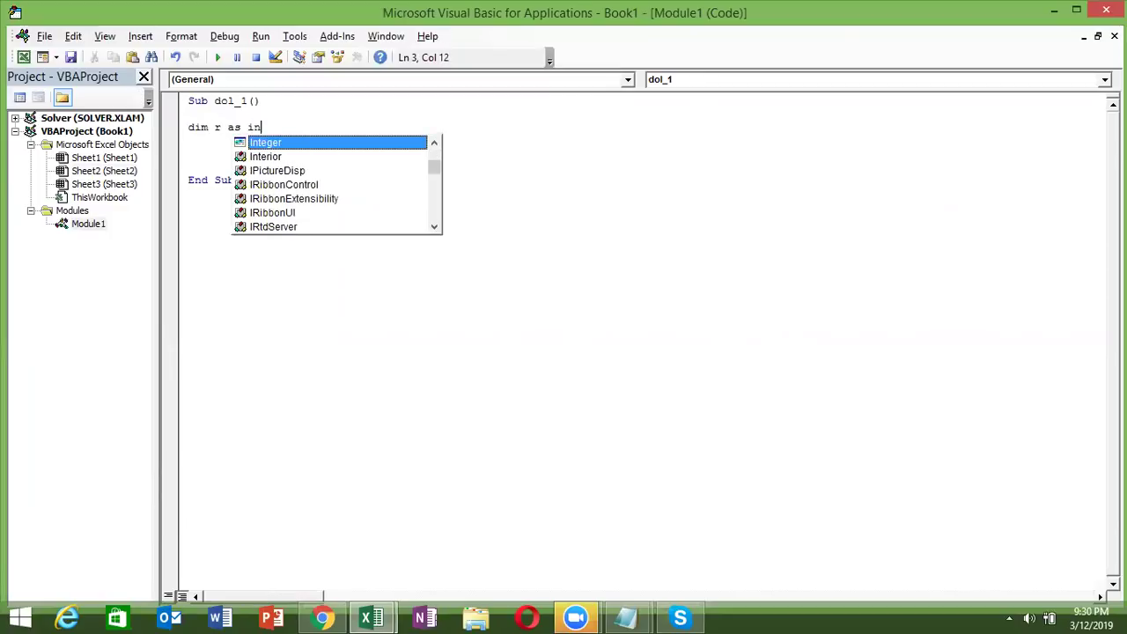
key("Return")
key("Return")
type("r=")
key("BackSpace")
type("=r")
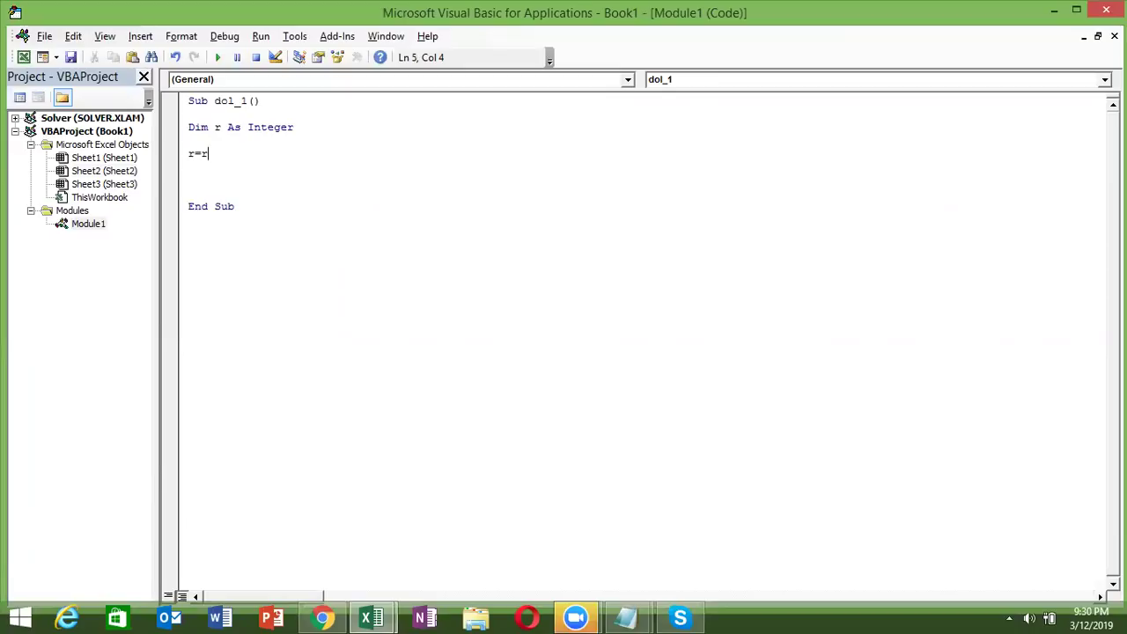
key("BackSpace")
type("1")
key("Return")
key("Return")
- Write the loop condition Do While Range("A" & r).Value > 0
type("do while rang")
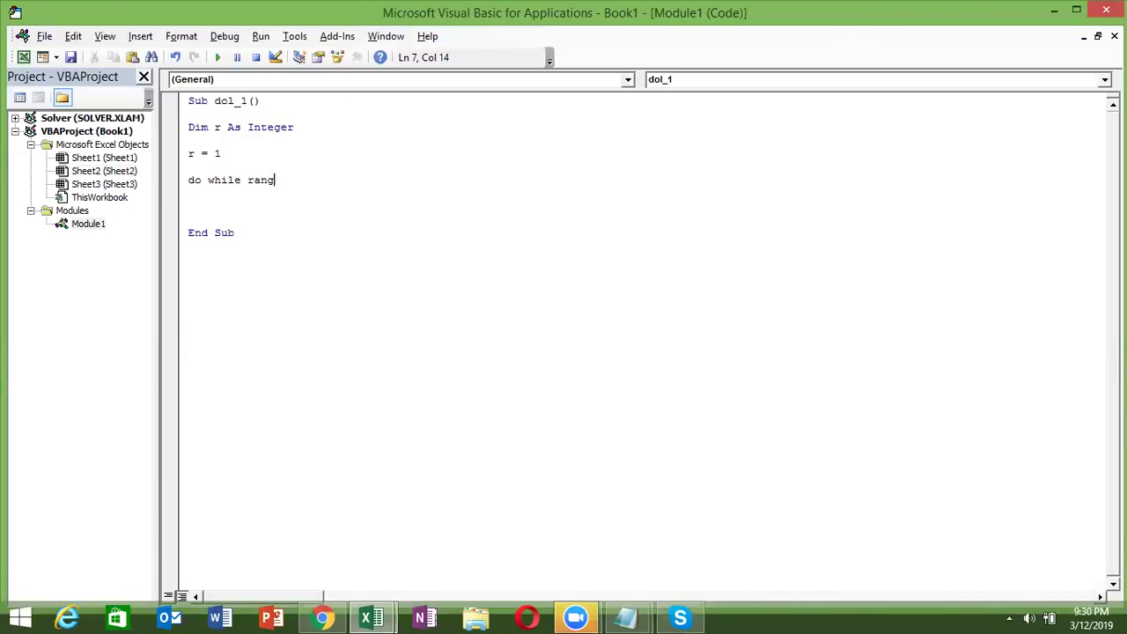
type("e")
type("(\"A\" ")
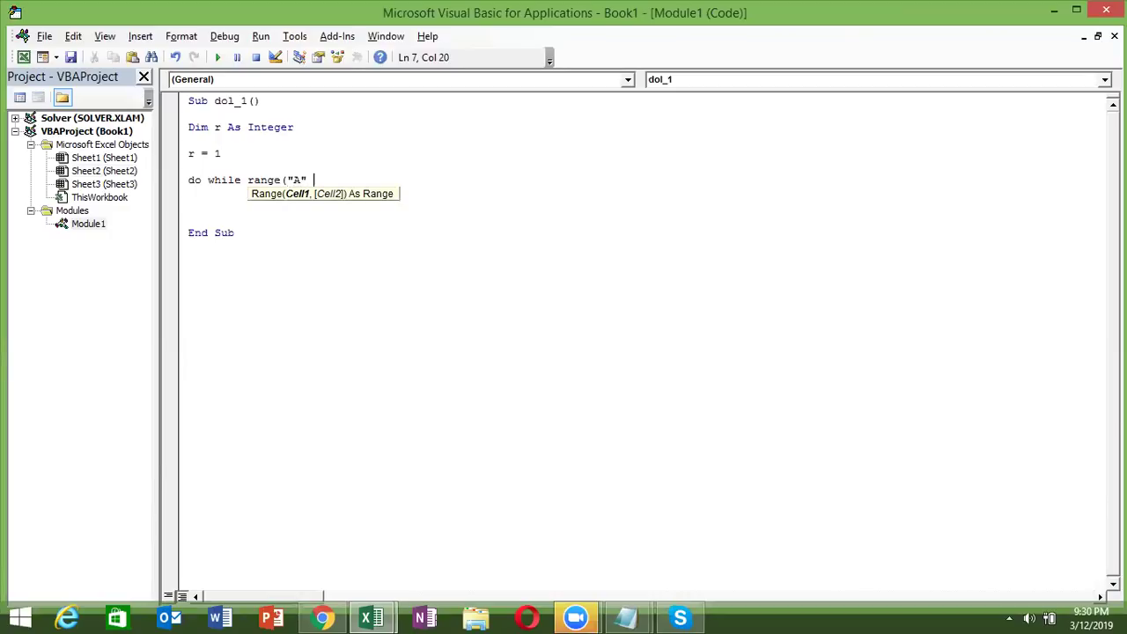
type("& r")
type(")")
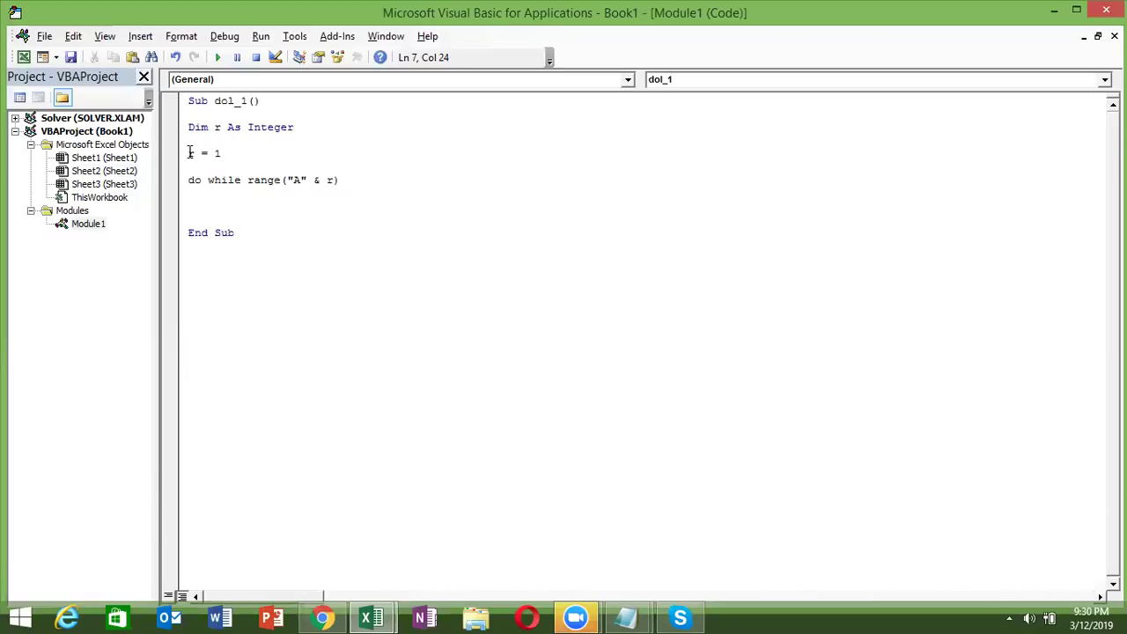
type(".v")
key("Down")
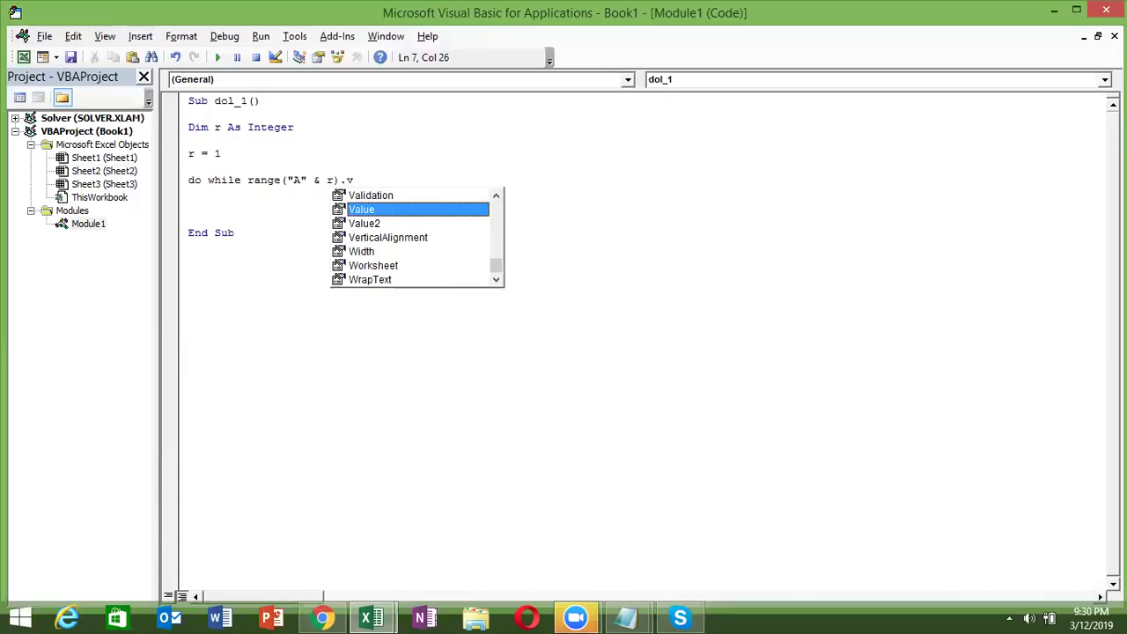
key("Tab")
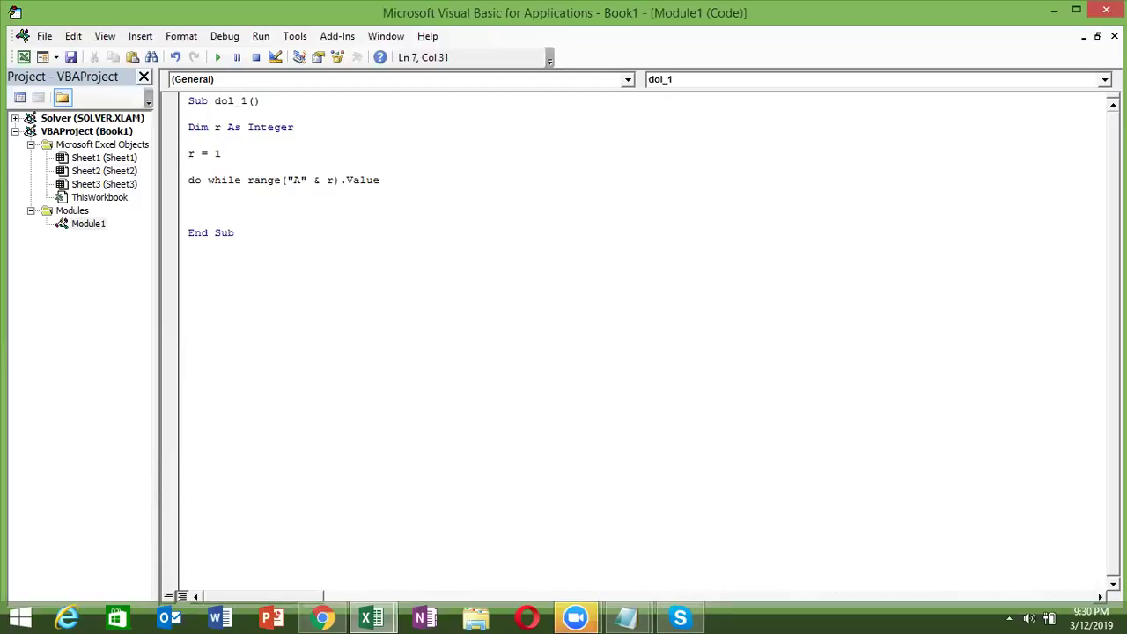
type("> 0")
key("Return")
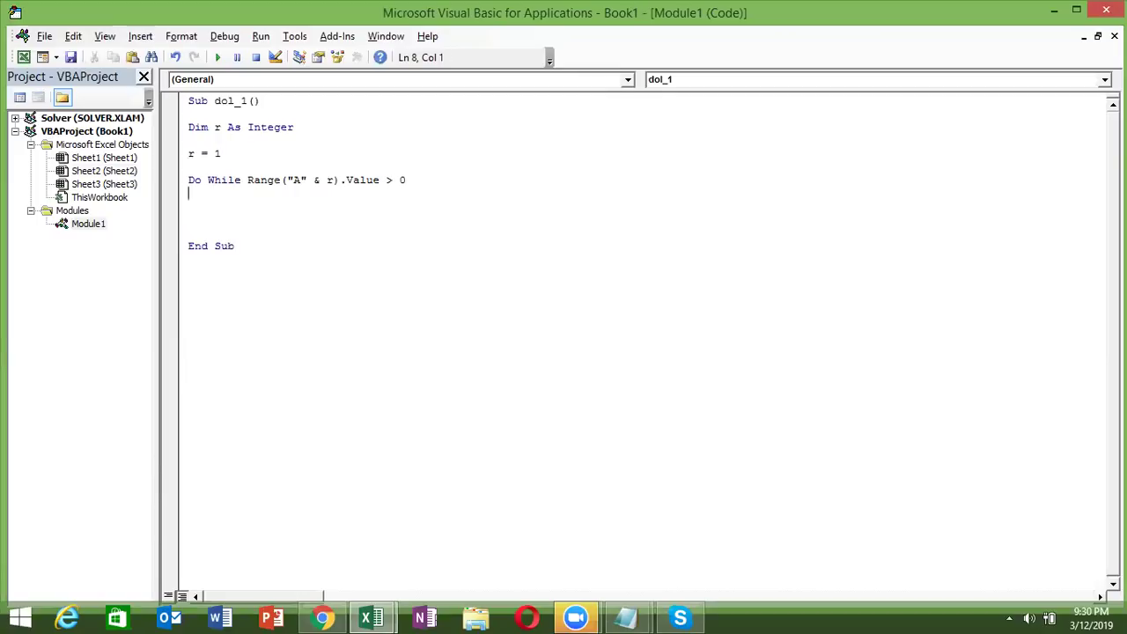
- Add Range("B" & r).Value = 500, r = r + 1, and Loop to the body
type("range(\"B")
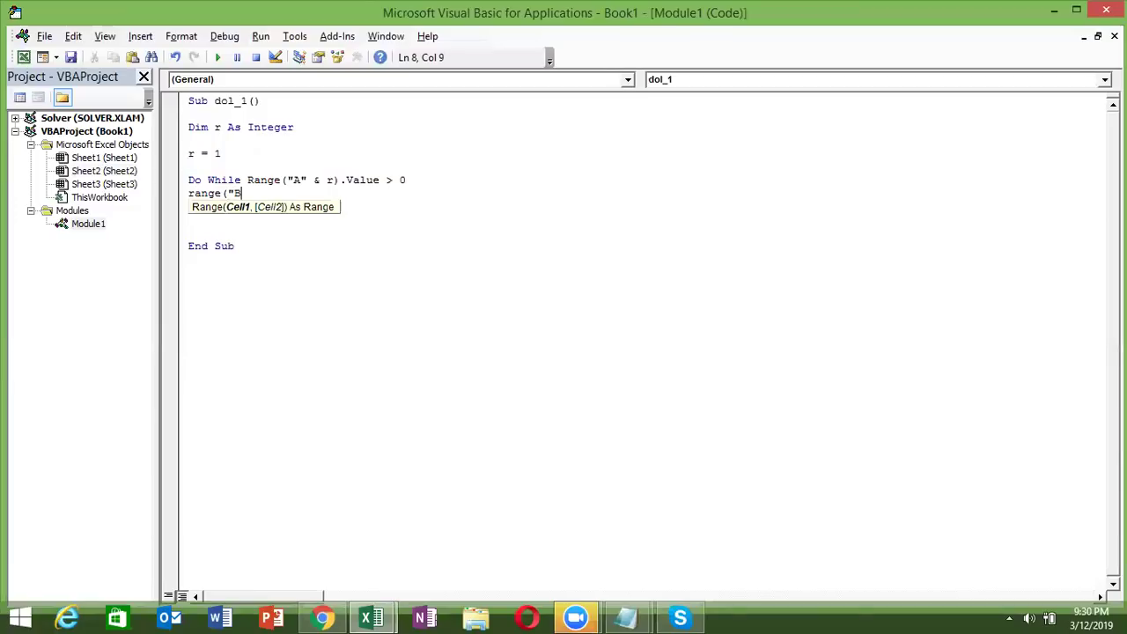
type("\" ")
type("& r")
type(").v")
type("= 500")
key("Return")
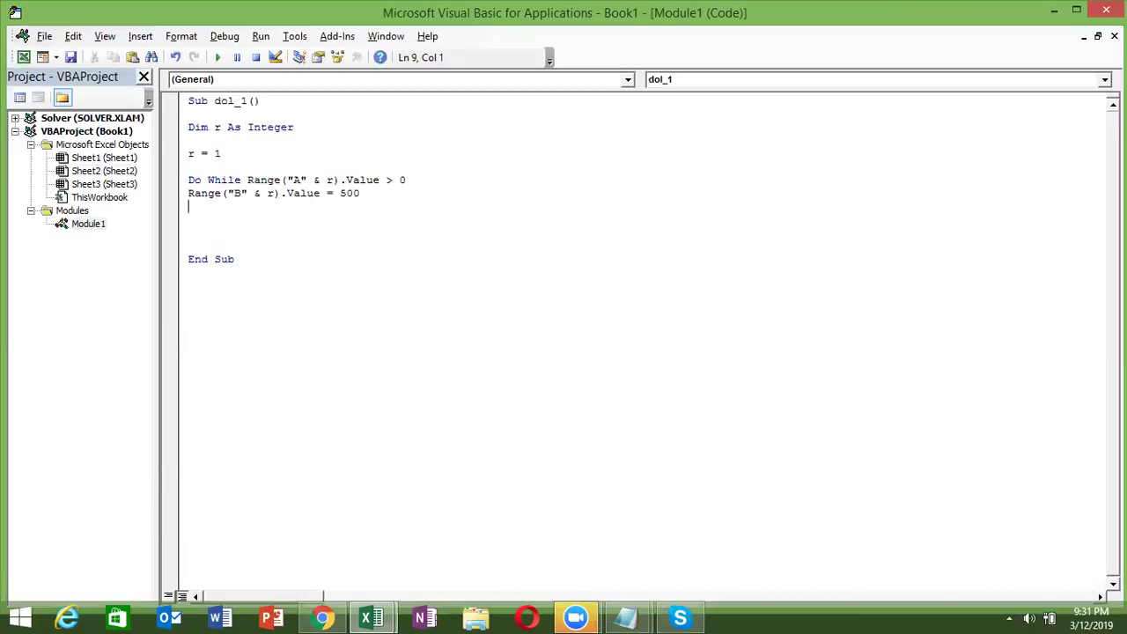
type("loo")
key("BackSpace")
key("BackSpace")
key("BackSpace")
type("r = r + 1")
key("Return")
type("loop")
key("Return")
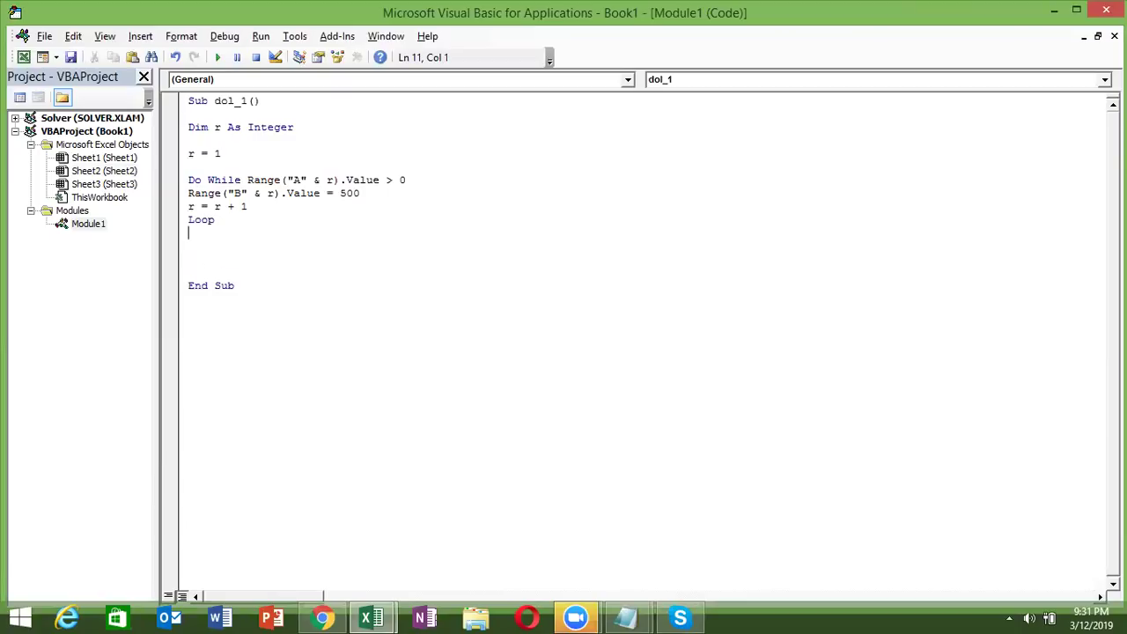
- Run dol_1 to fill B1:B11 with 500 and restore the editor beside the sheet
left_click(219, 58)
double_click(296, 18)
left_click(455, 214)
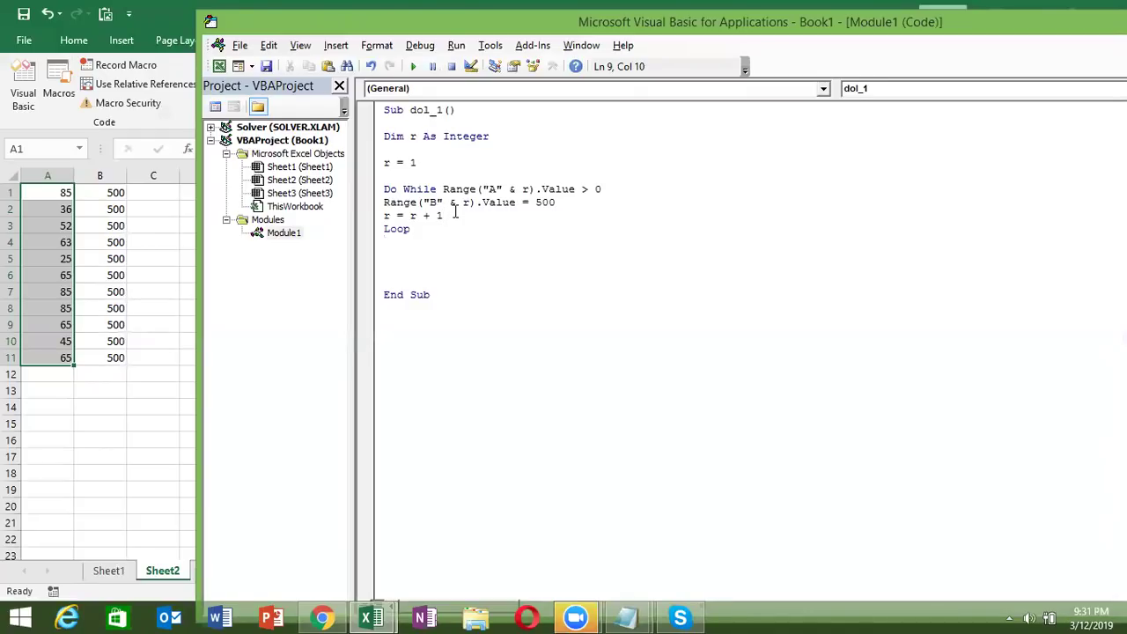
- Highlight the condition, the 500 line and r = r + 1 to explain them, then select the whole procedure
left_click_drag(442, 190, 608, 186)
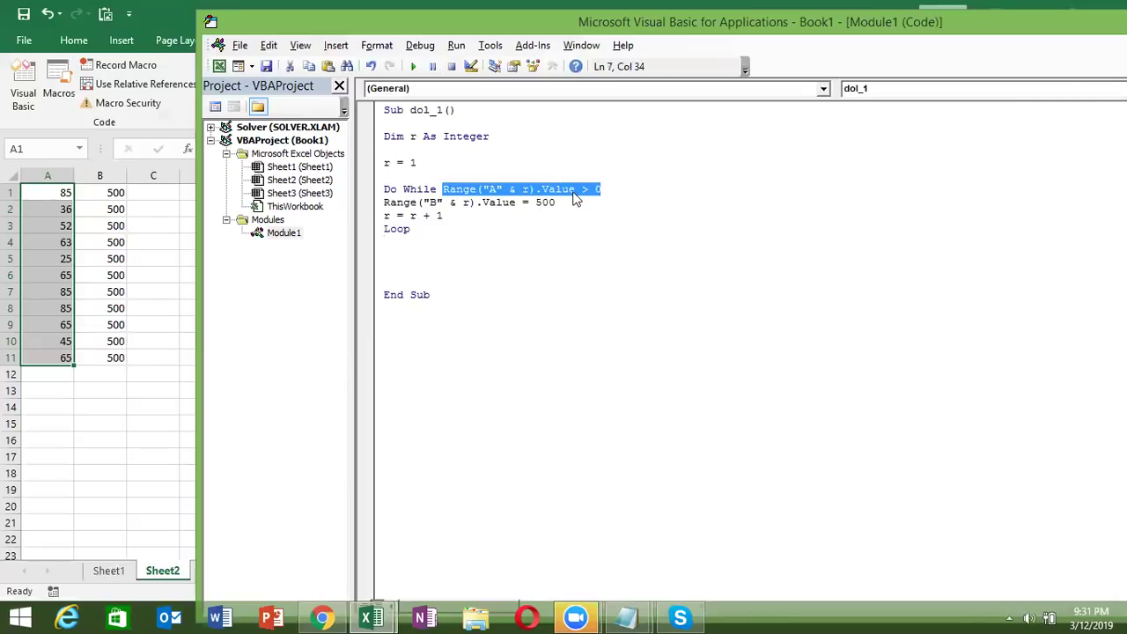
left_click_drag(570, 202, 350, 203)
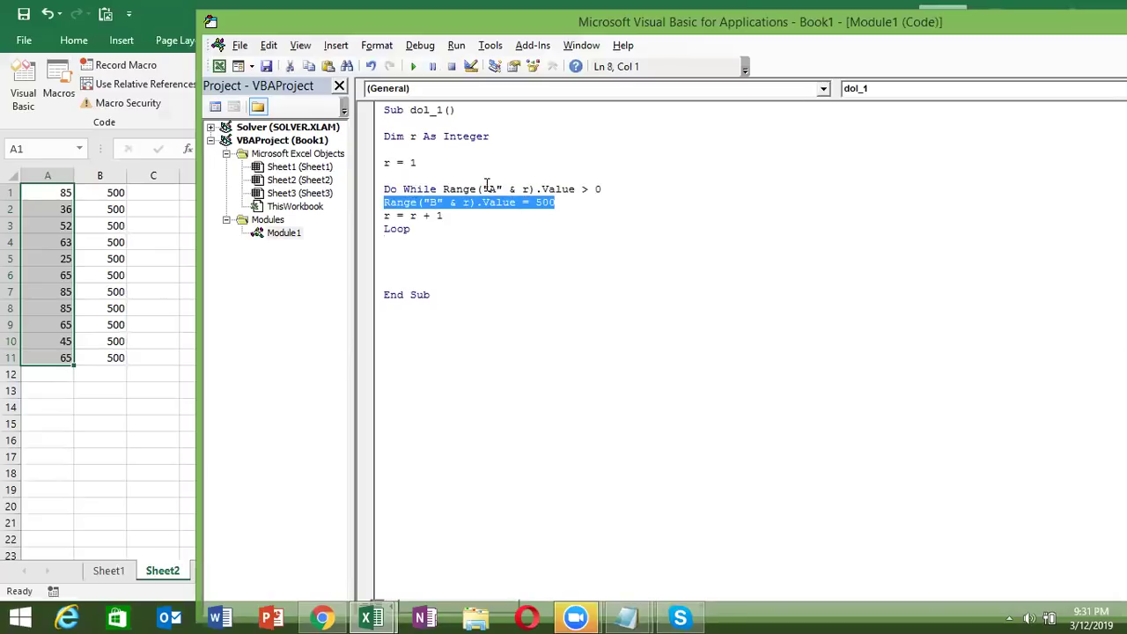
left_click_drag(482, 188, 504, 187)
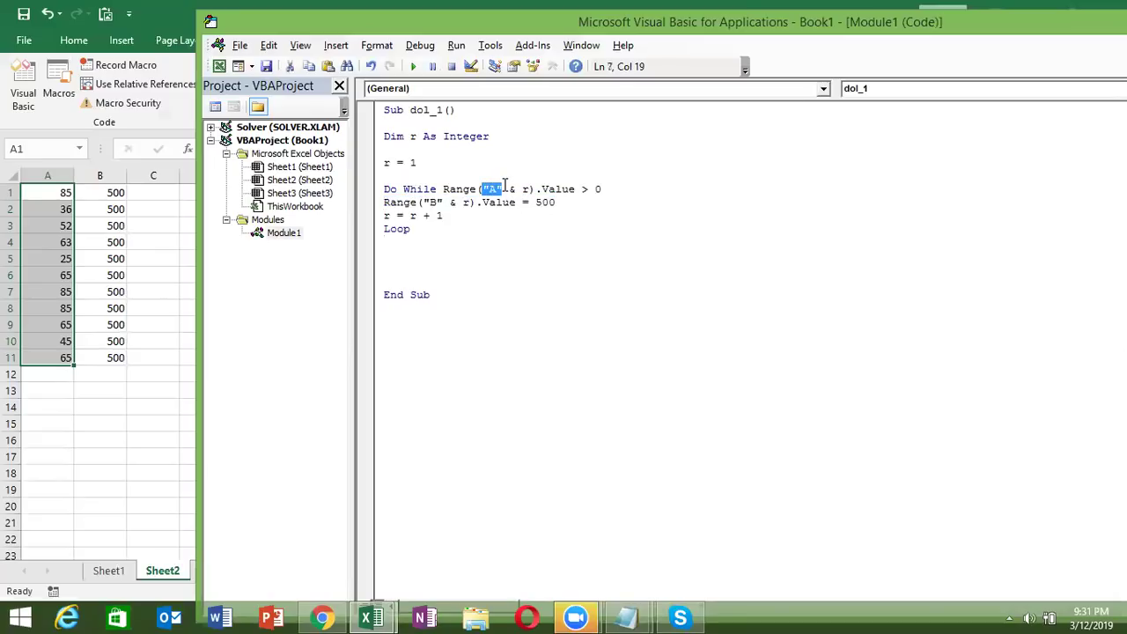
left_click_drag(385, 216, 452, 211)
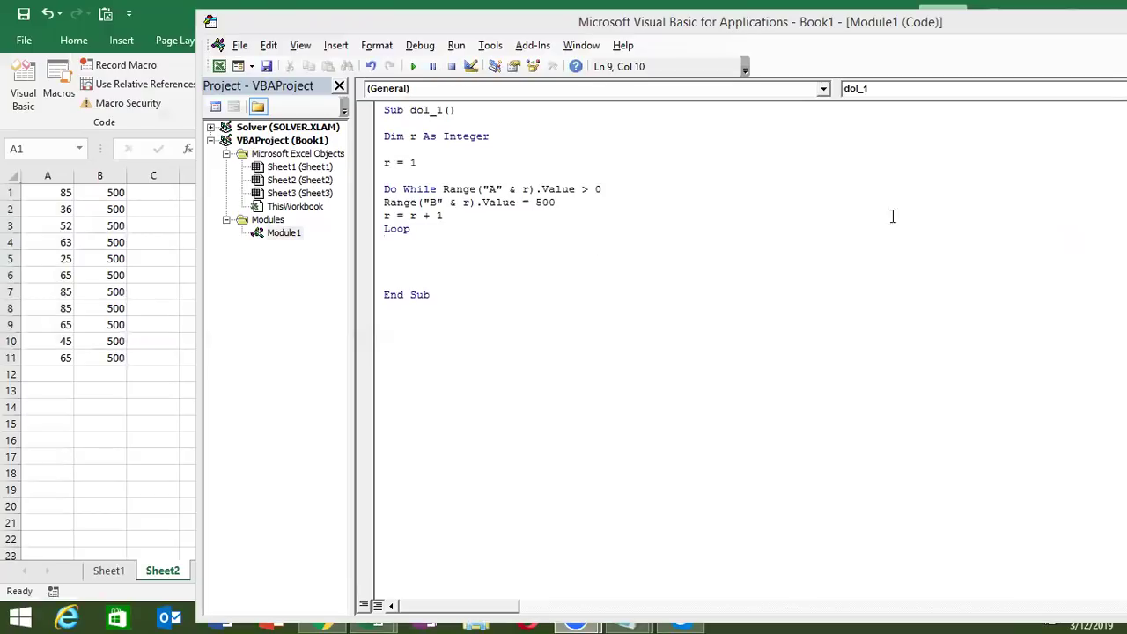
left_click_drag(458, 299, 320, 7)
- Paste a copy of the dol_1 procedure below End Sub
key("ctrl+c")
left_click(401, 315)
key("ctrl+v")
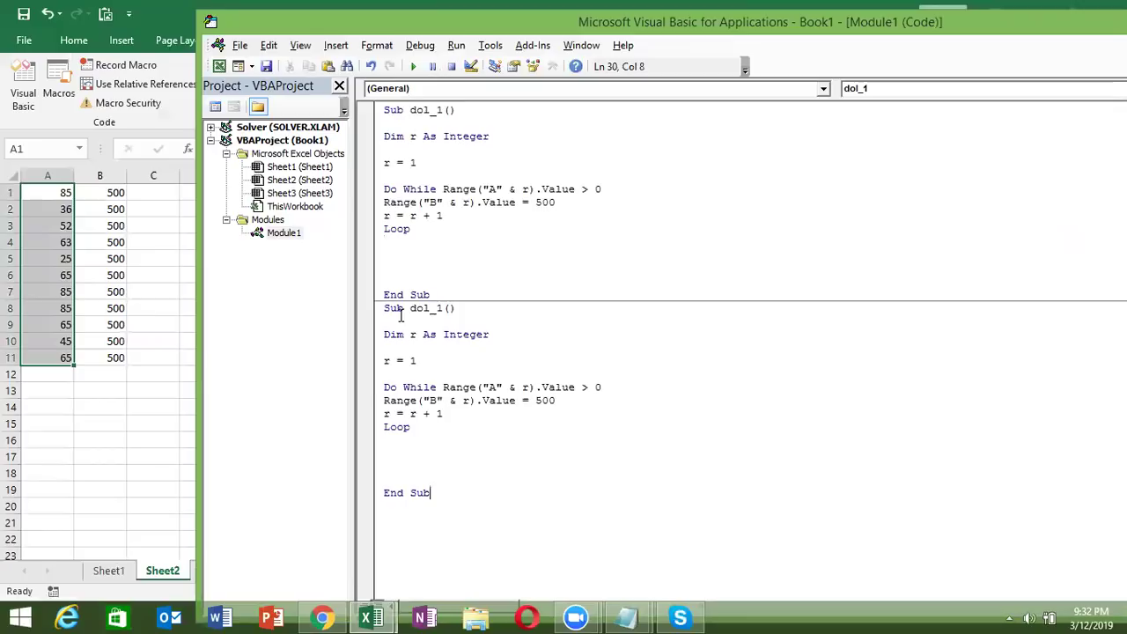
- Clear the 500 values from B1:B11 in the workbook and return to the editor
left_click(83, 188)
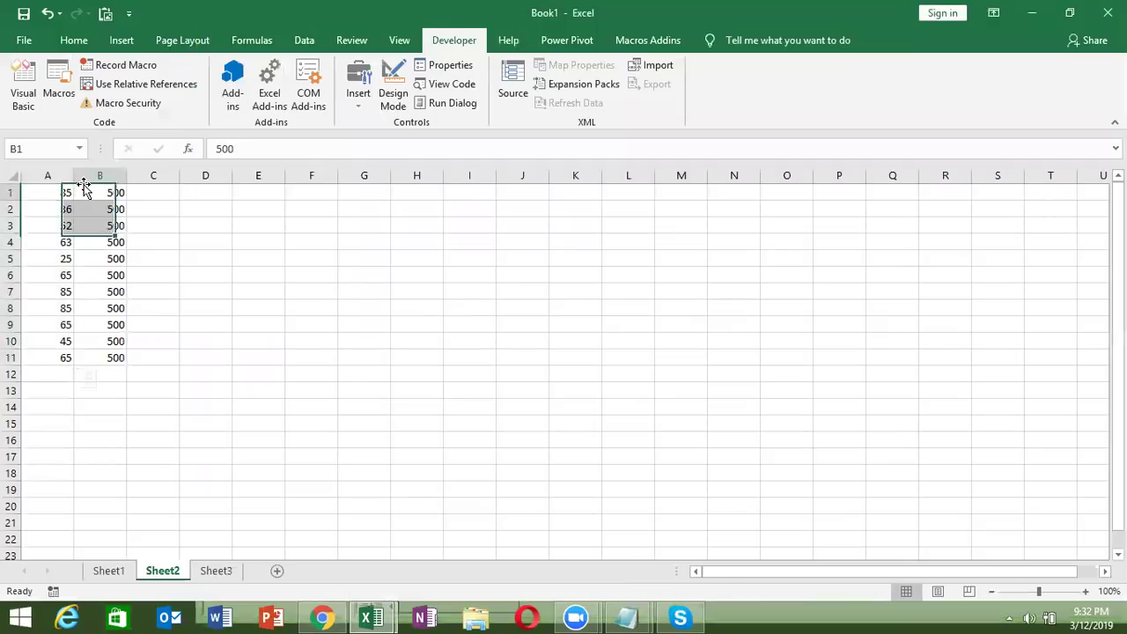
key("ctrl+shift+Down")
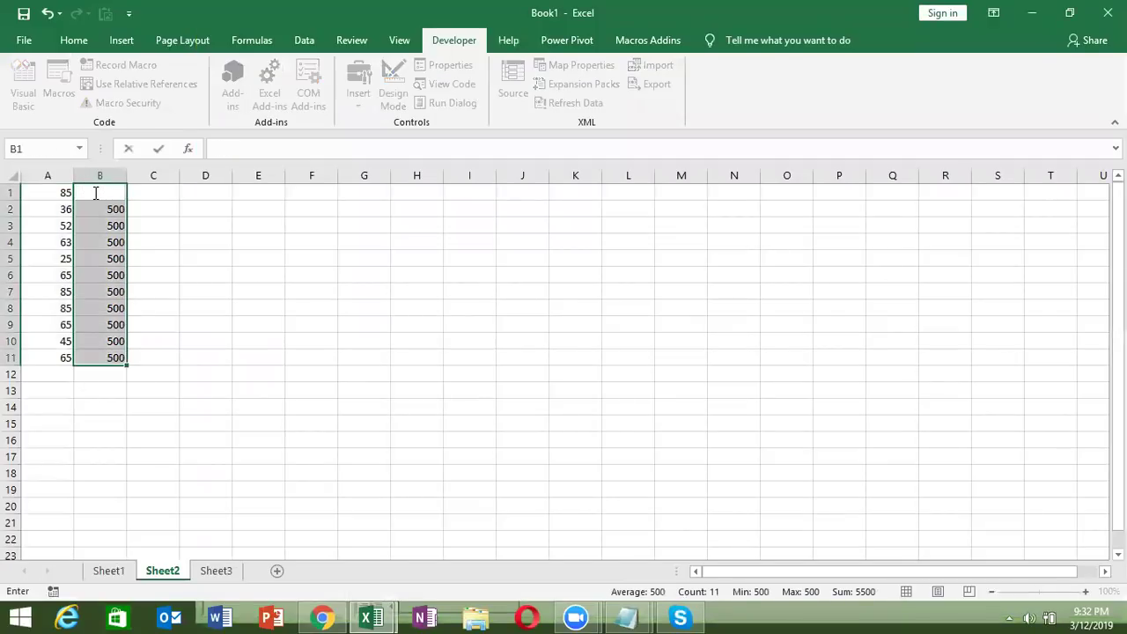
key("Delete")
key("alt+F11")
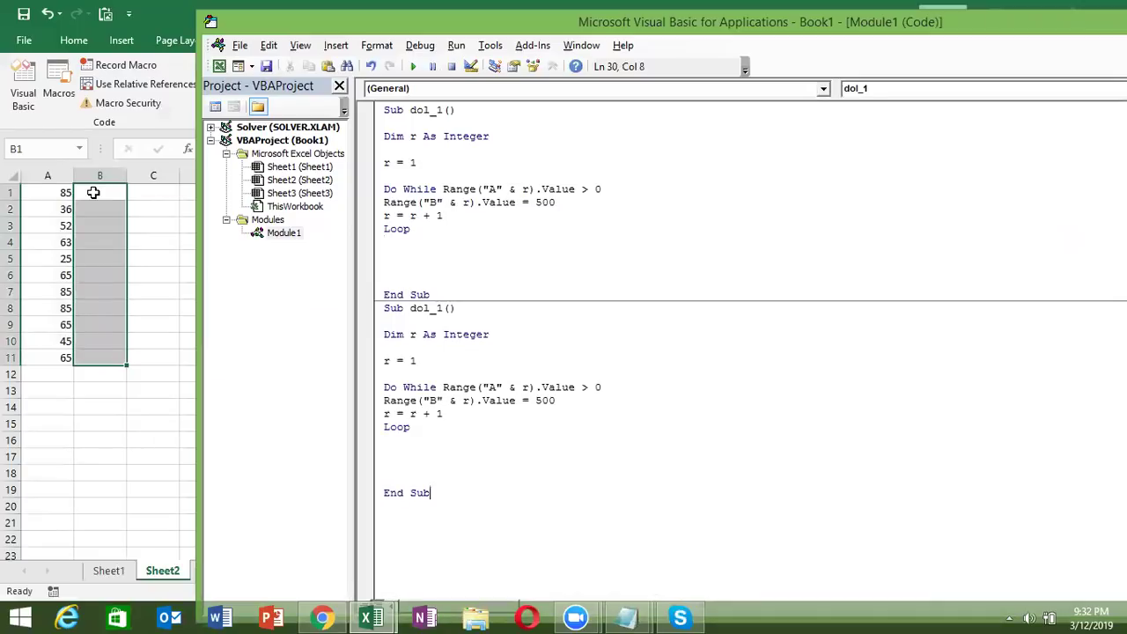
- Change the copy's condition to Do Until Range("A" & r).Value = 0
double_click(589, 388)
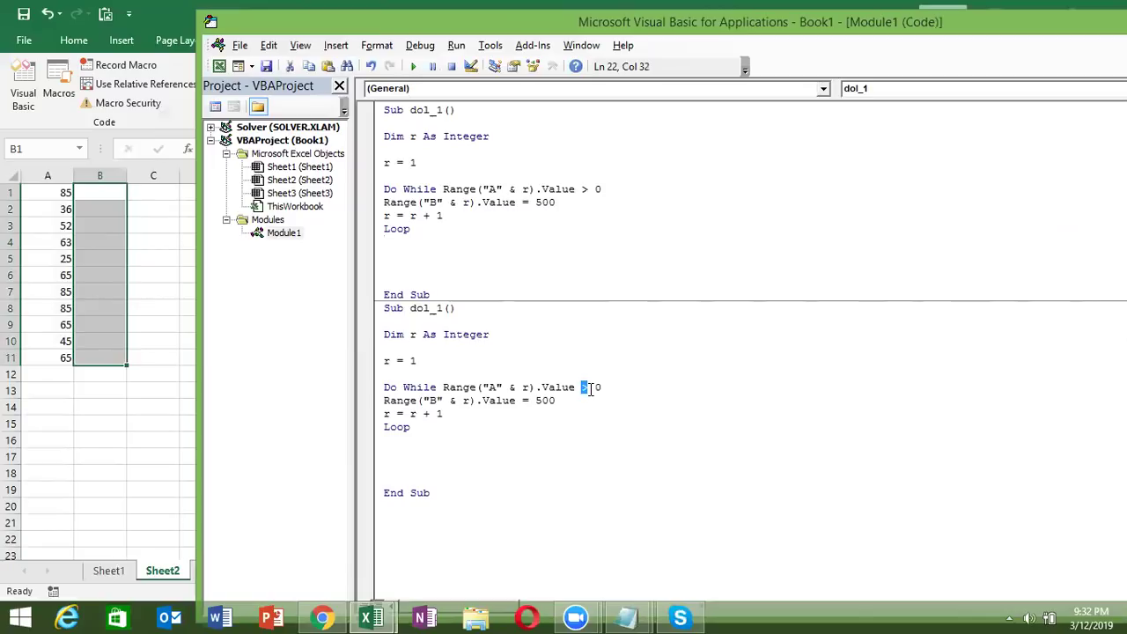
type("=")
left_click(554, 452)
left_click(424, 388)
double_click(424, 388)
type("until")
left_click(417, 415)
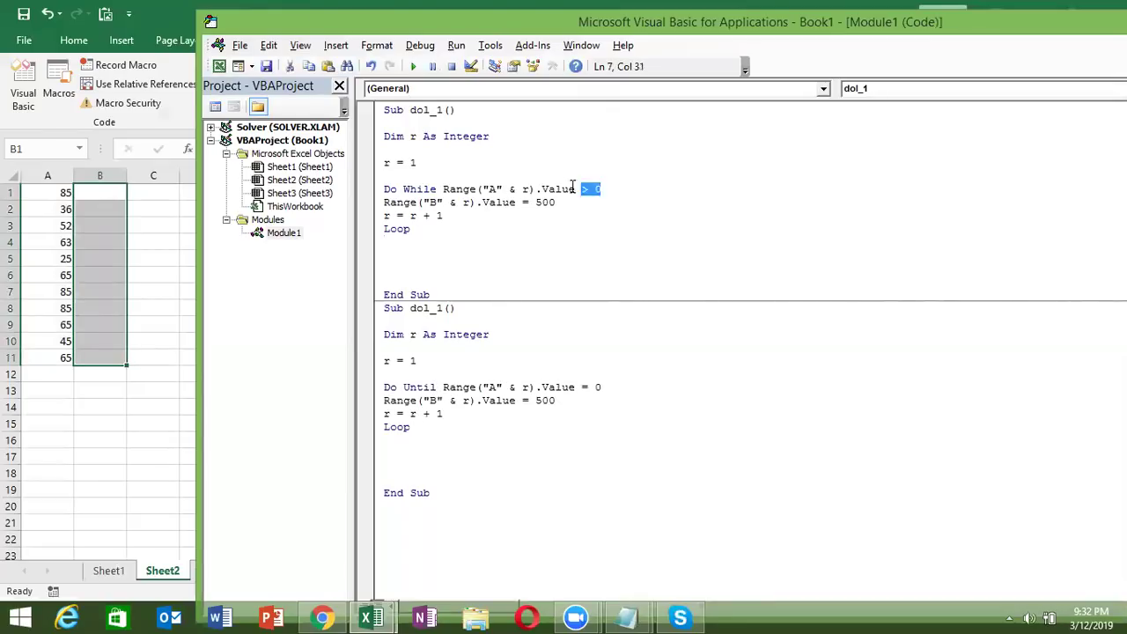
- Compare the Do While and Do Until conditions by highlighting them
left_click_drag(601, 188, 438, 190)
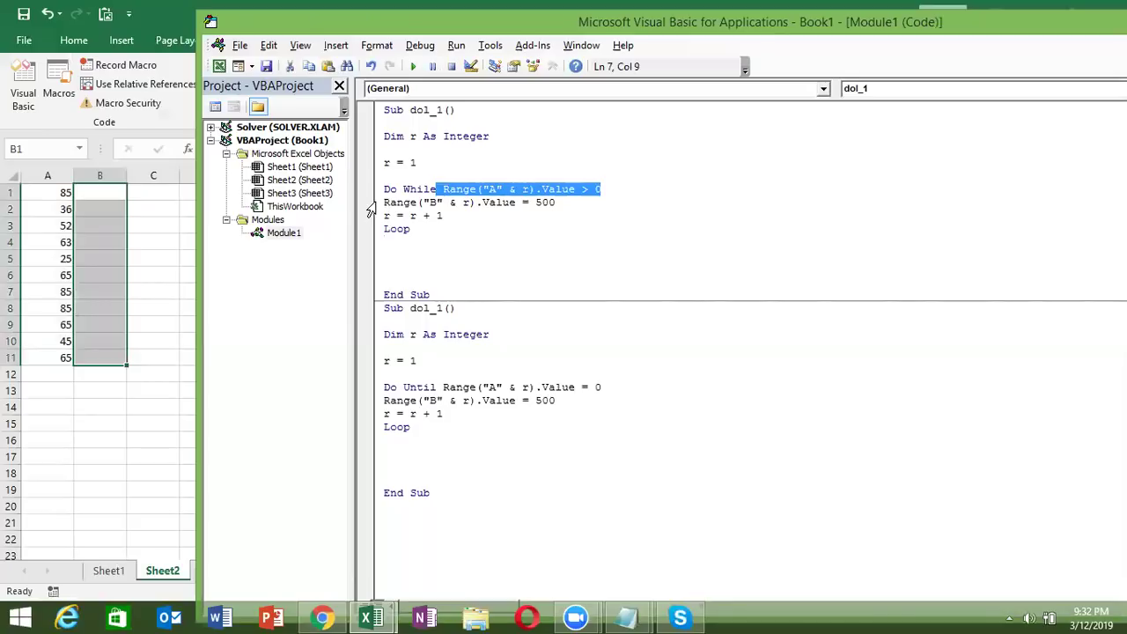
left_click_drag(373, 202, 374, 218)
mouse_move(606, 387)
left_mouse_down()
mouse_move(443, 387)
mouse_move(393, 429)
left_mouse_up()
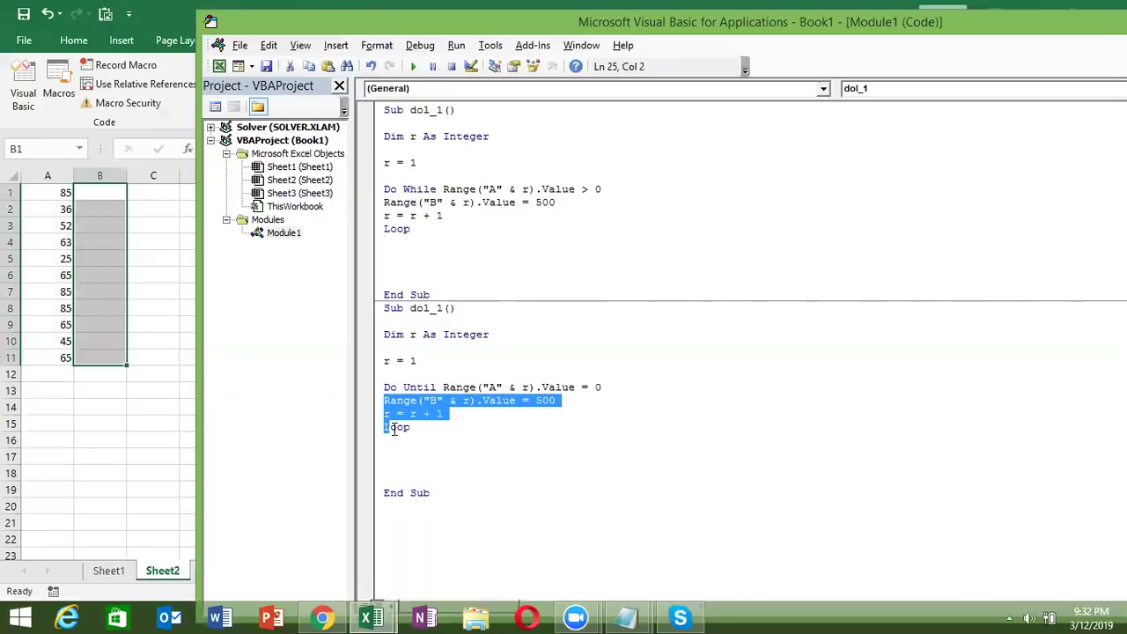
left_click(396, 401)
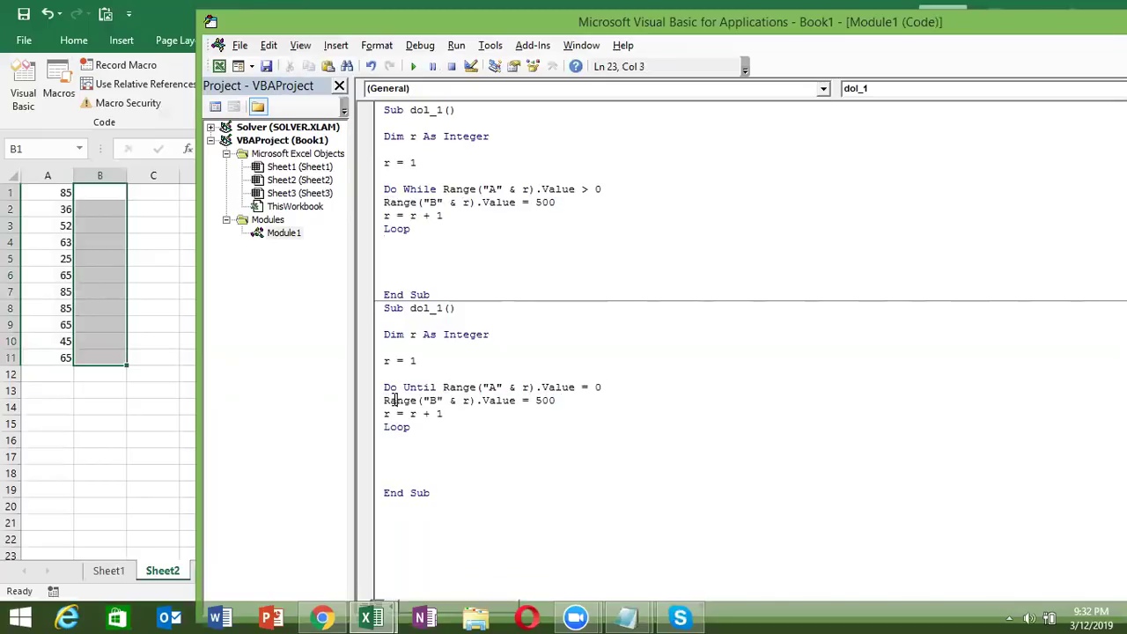
- Rename the copy to dol_2 after the ambiguous-name error and run it
left_click(414, 67)
left_click(570, 377)
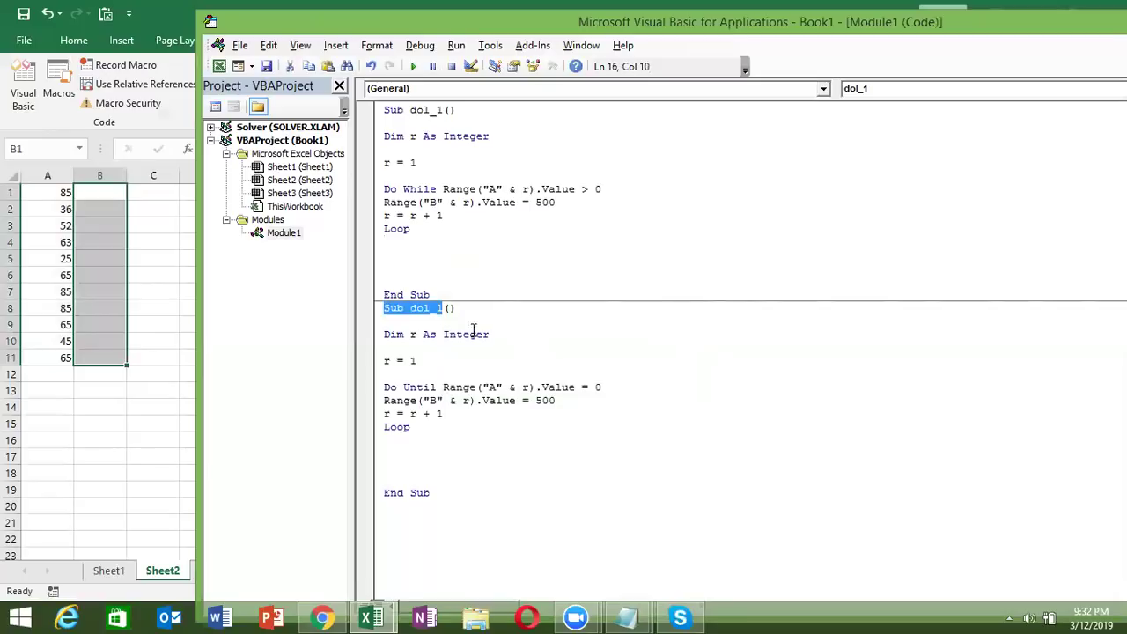
left_click(442, 310)
key("BackSpace")
type("2")
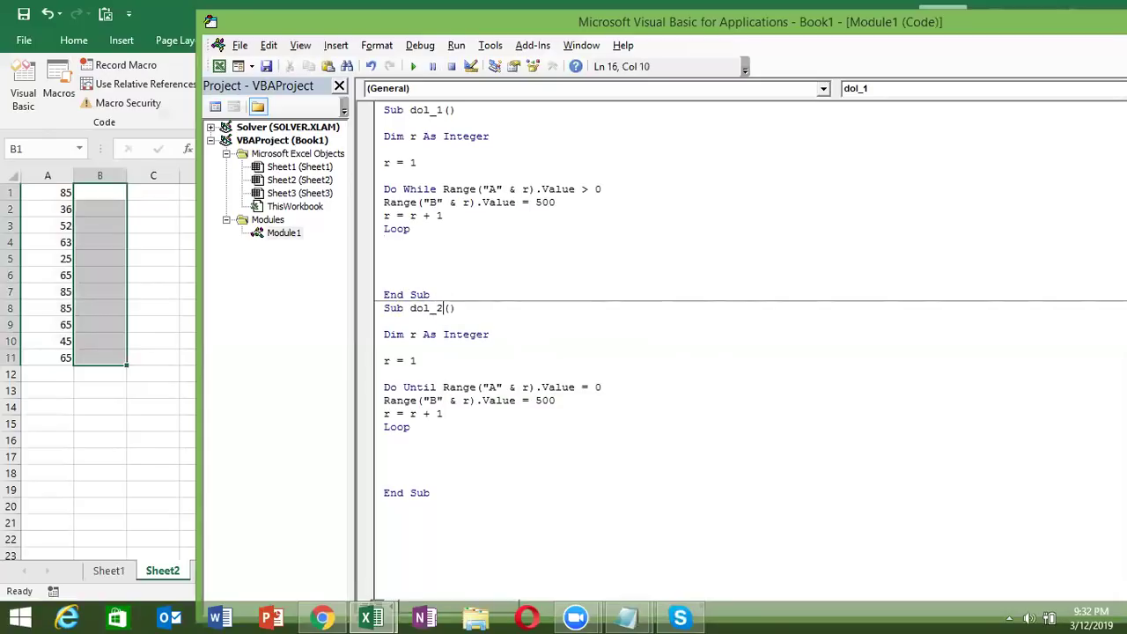
left_click(468, 374)
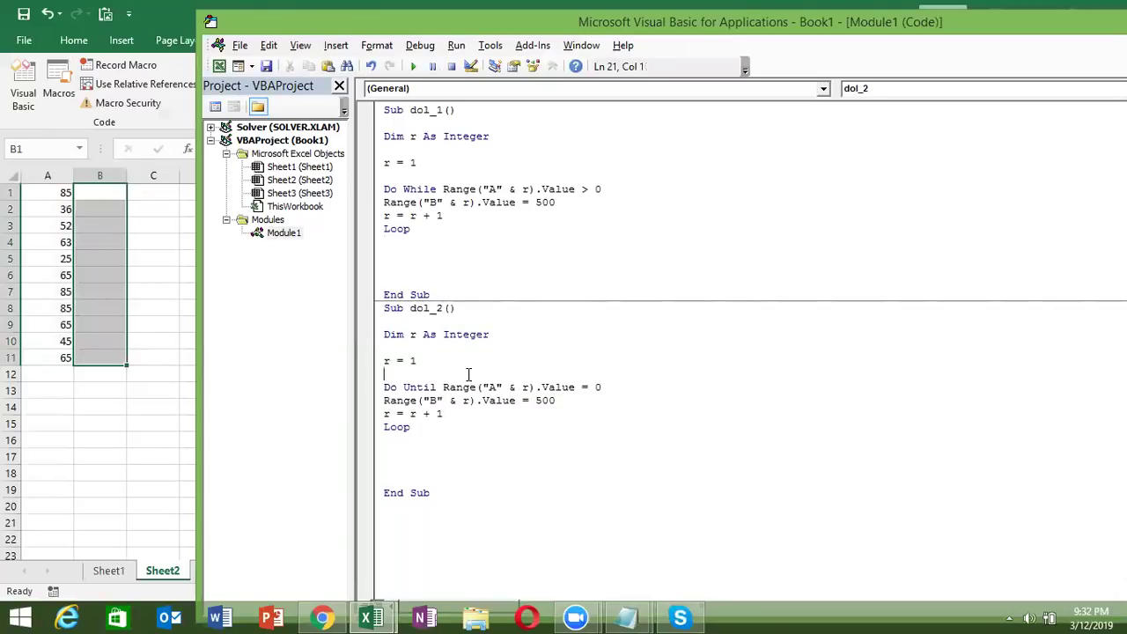
left_click(415, 69)
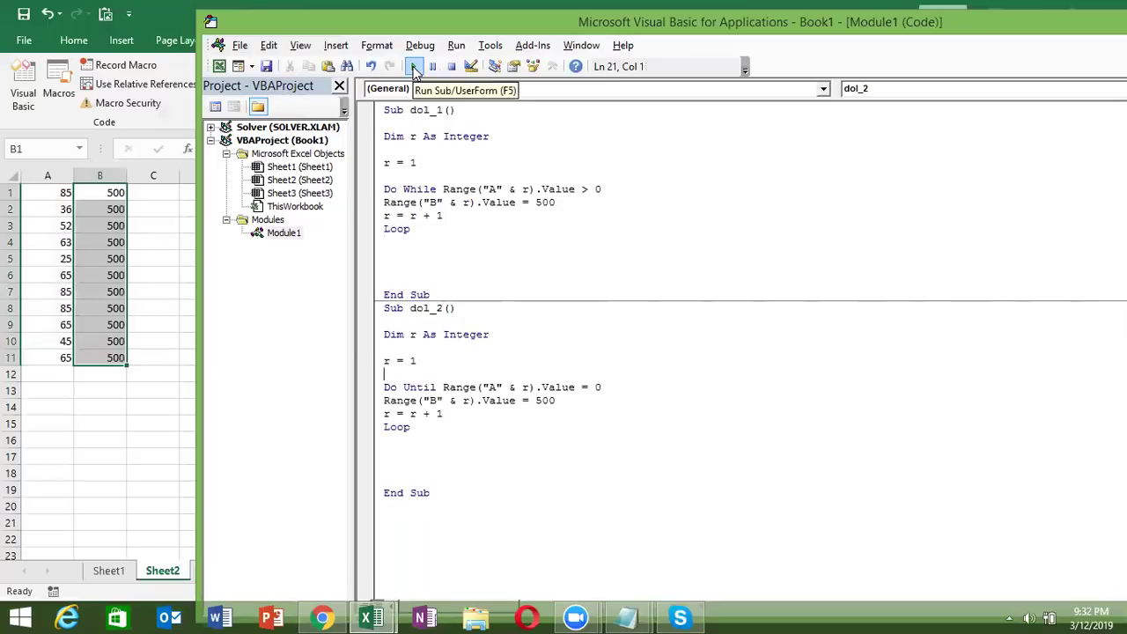
- Compare the dol_1 and dol_2 code, then clear cell A1 and the 500 values in column B
left_click(439, 188)
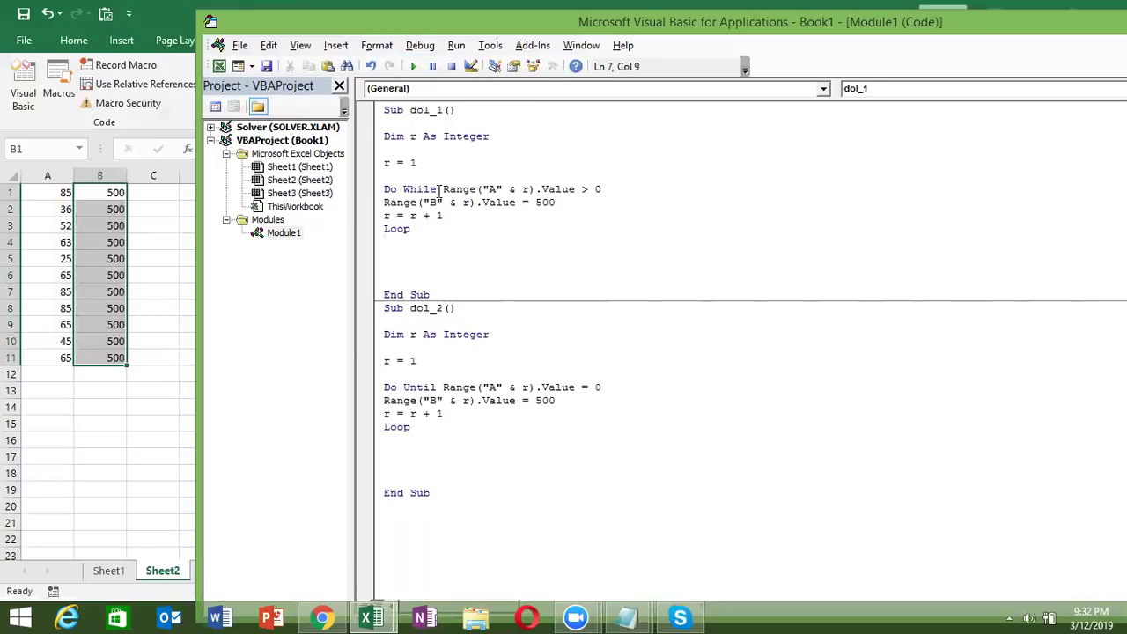
left_click(445, 401)
left_click_drag(442, 388, 606, 386)
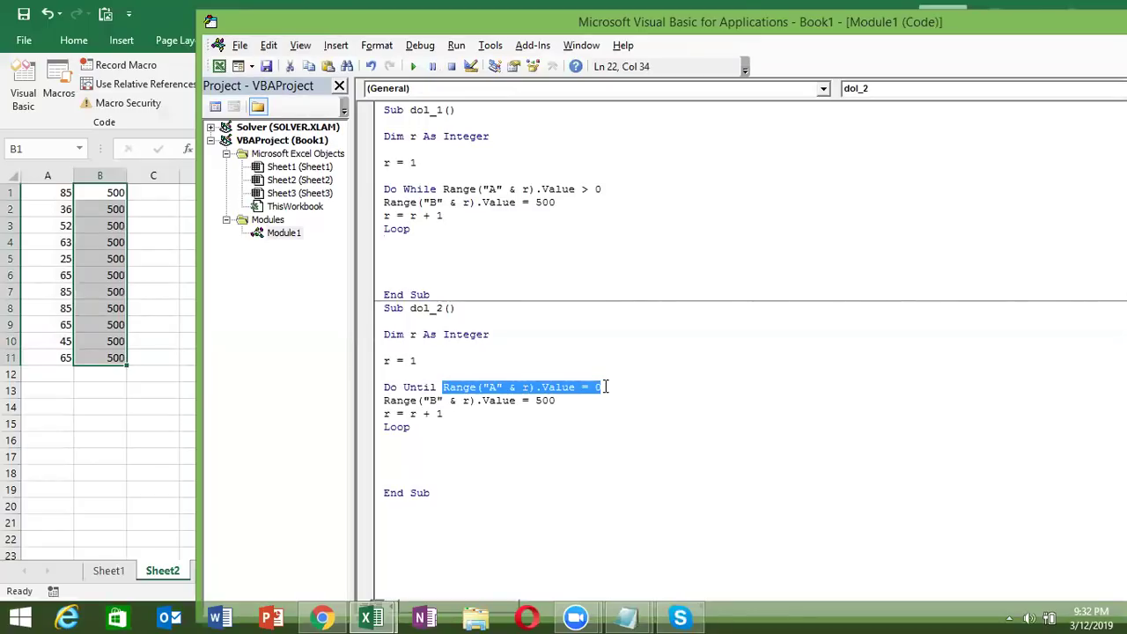
left_click(102, 343)
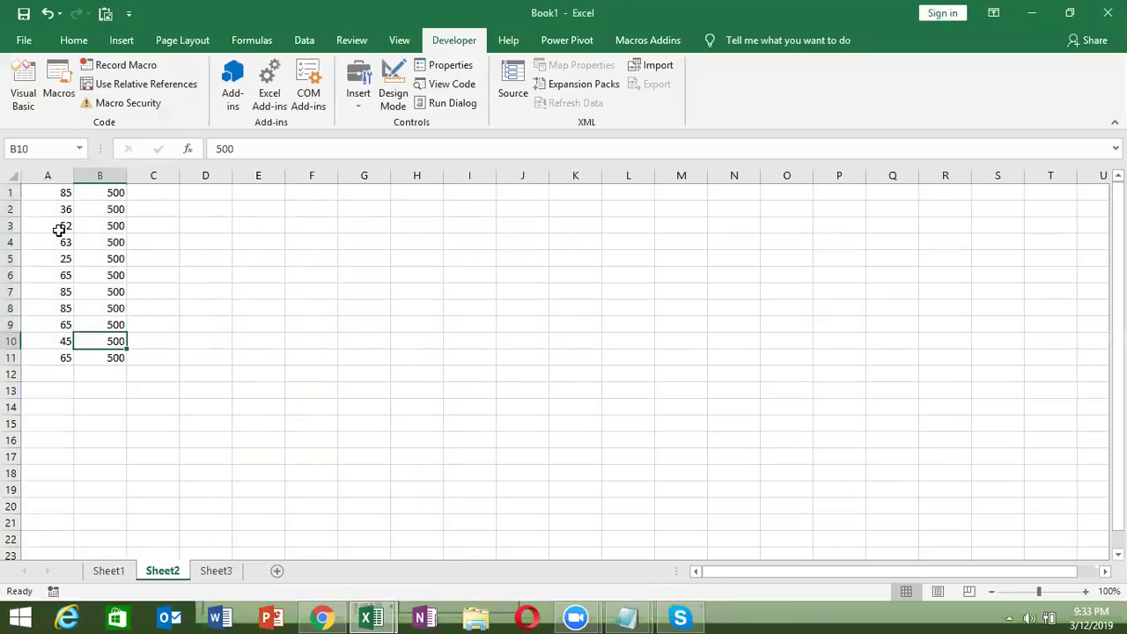
left_click(62, 199)
key("Delete")
left_click_drag(127, 175, 106, 358)
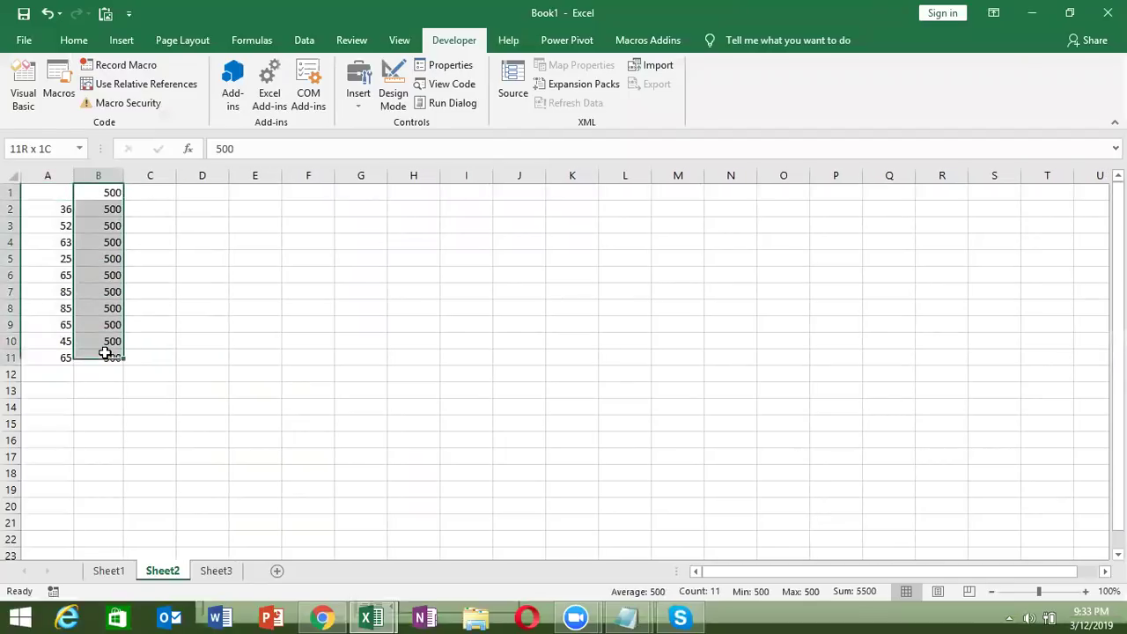
key("Delete")
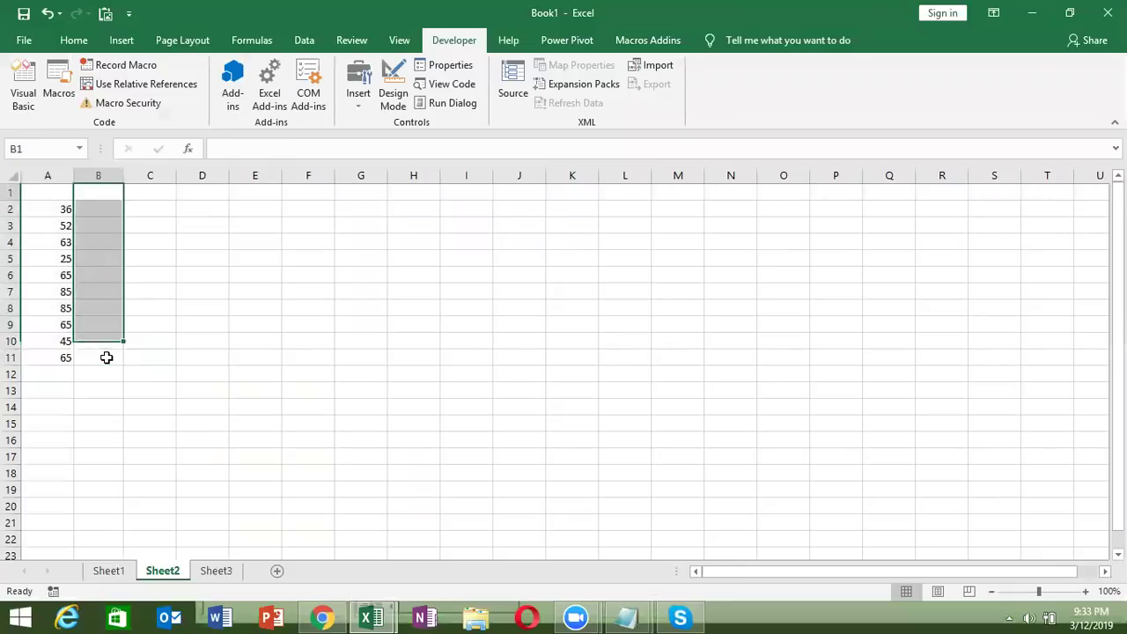
- Enter 52 in cell A1 and run dol_2 to fill column B with 500
key("alt+F11")
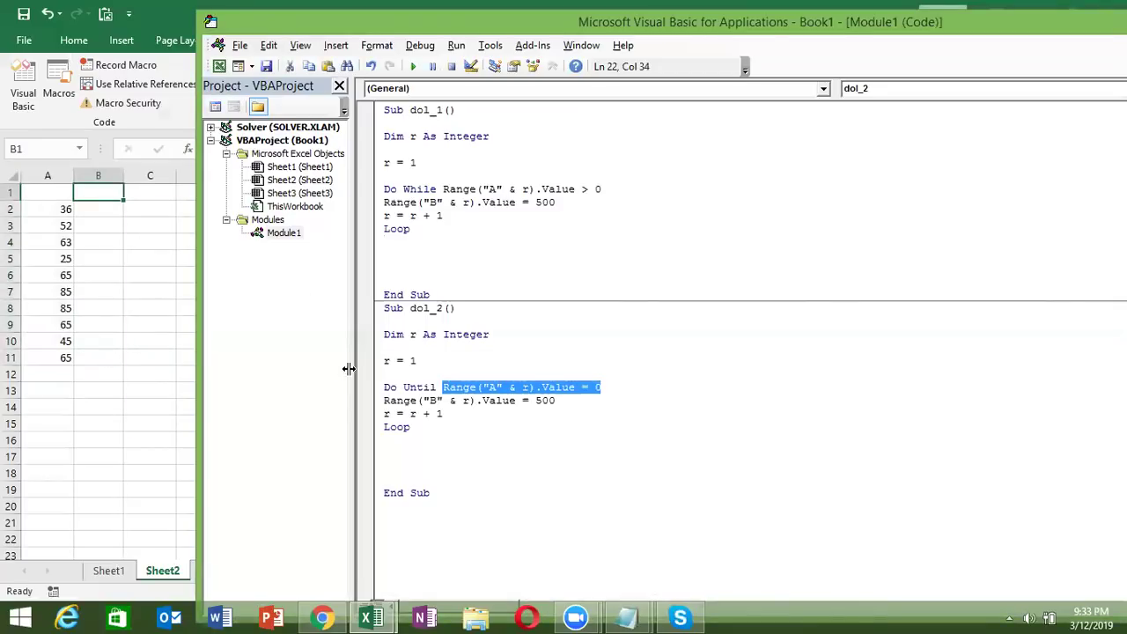
left_click(391, 388)
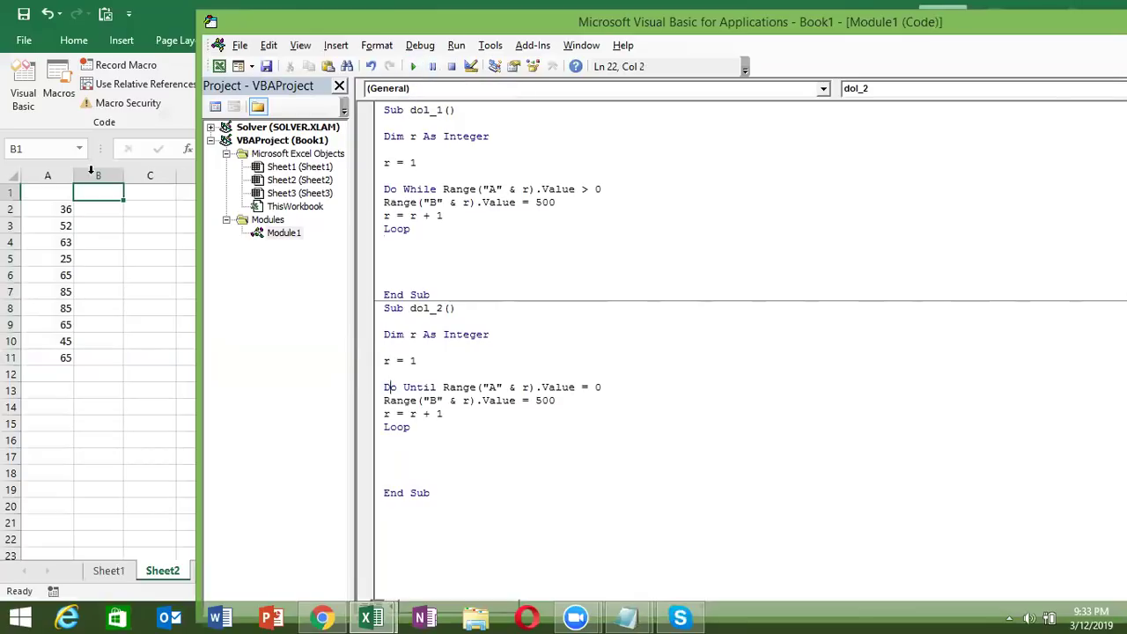
left_click(45, 203)
left_click(49, 199)
type("52")
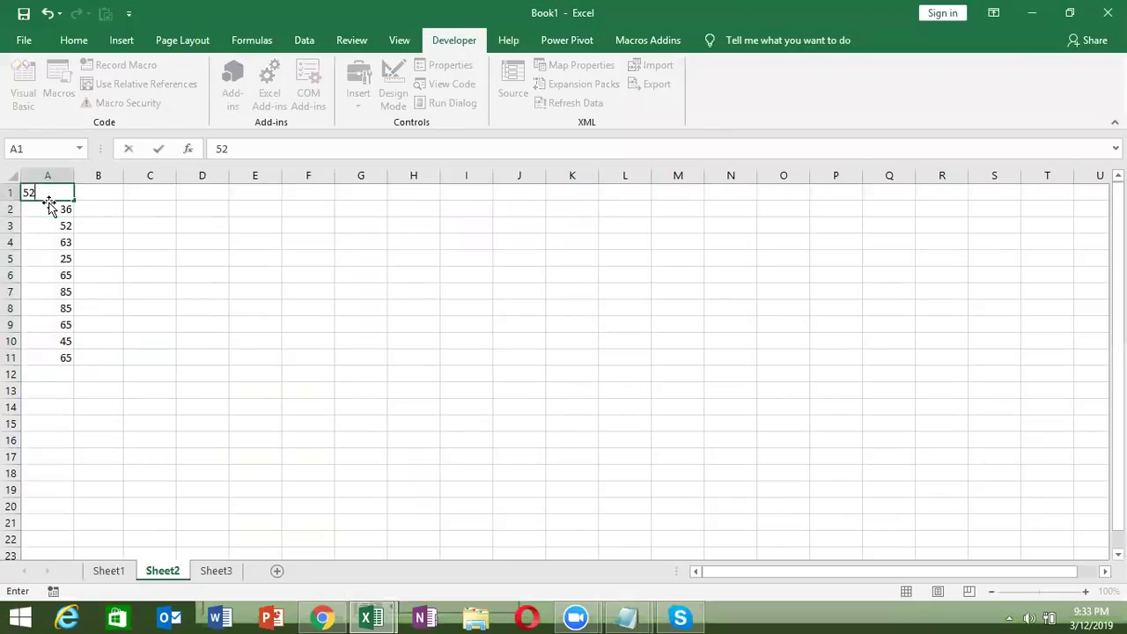
key("Return")
key("ctrl+Down")
key("alt+F11")
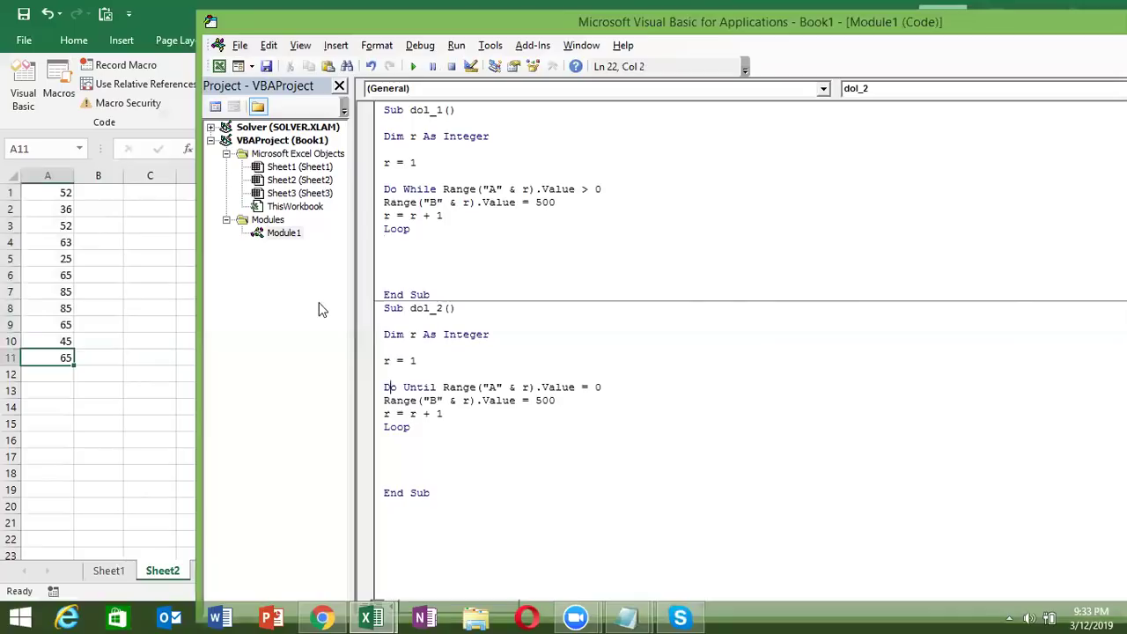
left_click(415, 68)
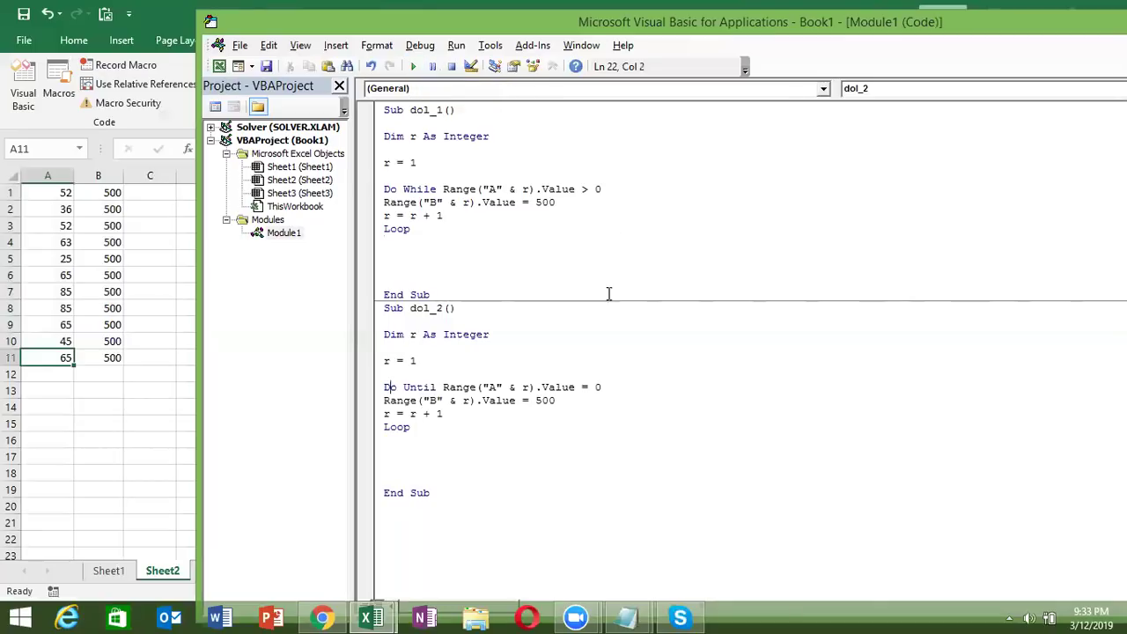
- Start a new Sub dol_3() procedure below dol_2
left_click(449, 499)
key("Return")
key("Return")
key("Return")
key("Return")
key("Return")
key("Return")
key("Return")
key("Return")
key("Return")
key("BackSpace")
key("BackSpace")
key("BackSpace")
key("BackSpace")
type("sub ")
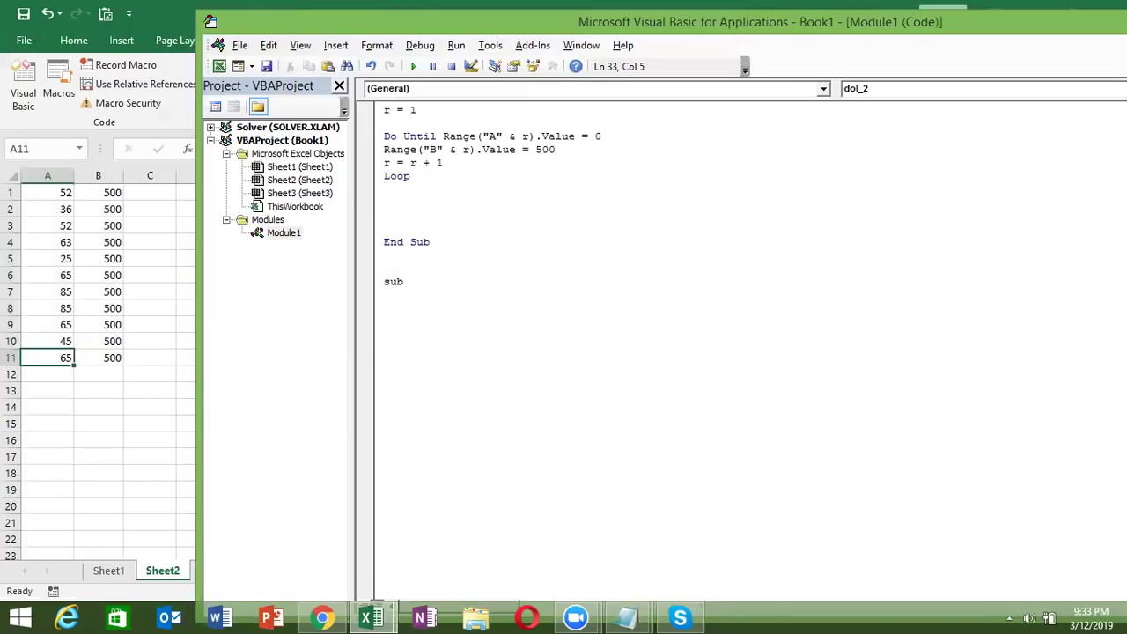
type("dol_3()")
key("Return")
key("Return")
key("Return")
key("Return")
key("Return")
key("Up")
key("Up")
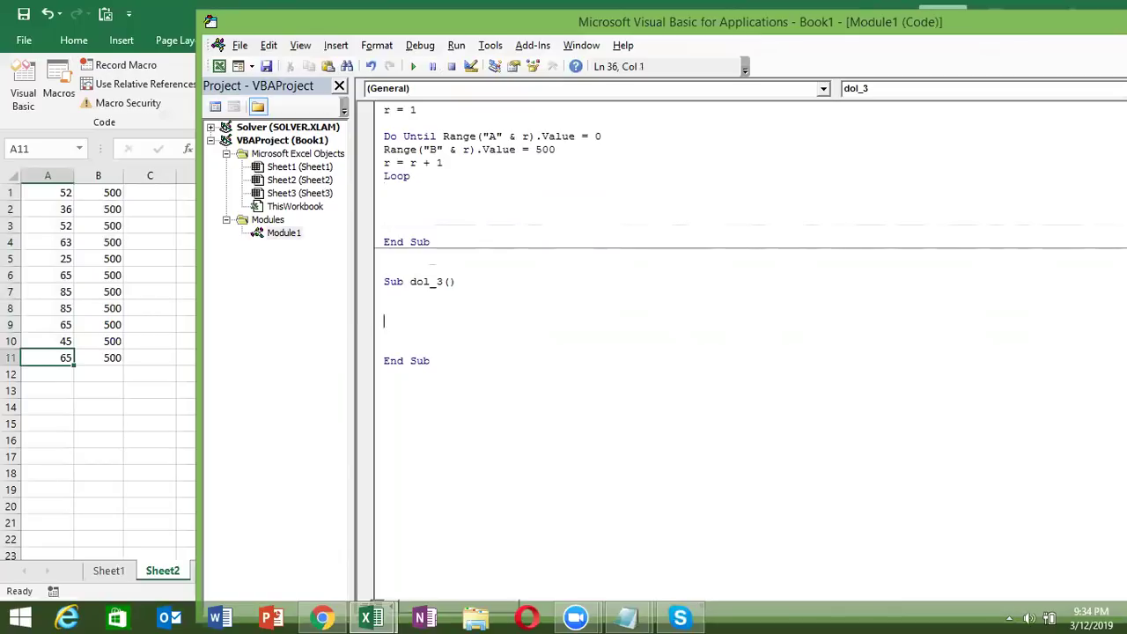
- Inside dol_3, declare m As String and set m = InputBox("Enter Month")
left_click(384, 308)
type("dim m as ")
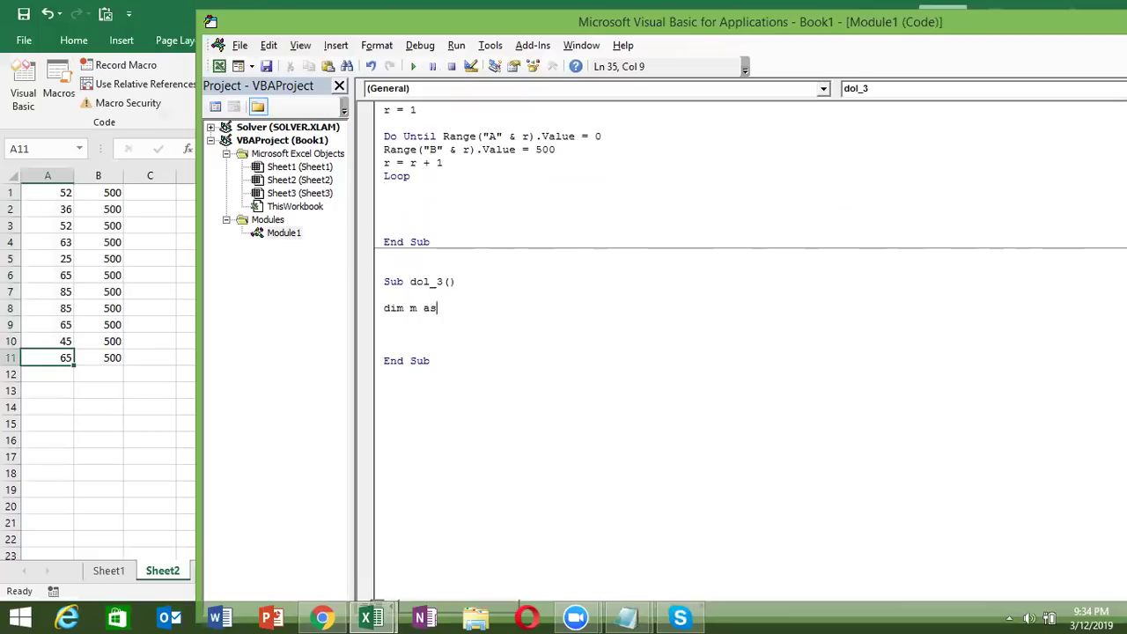
type("str")
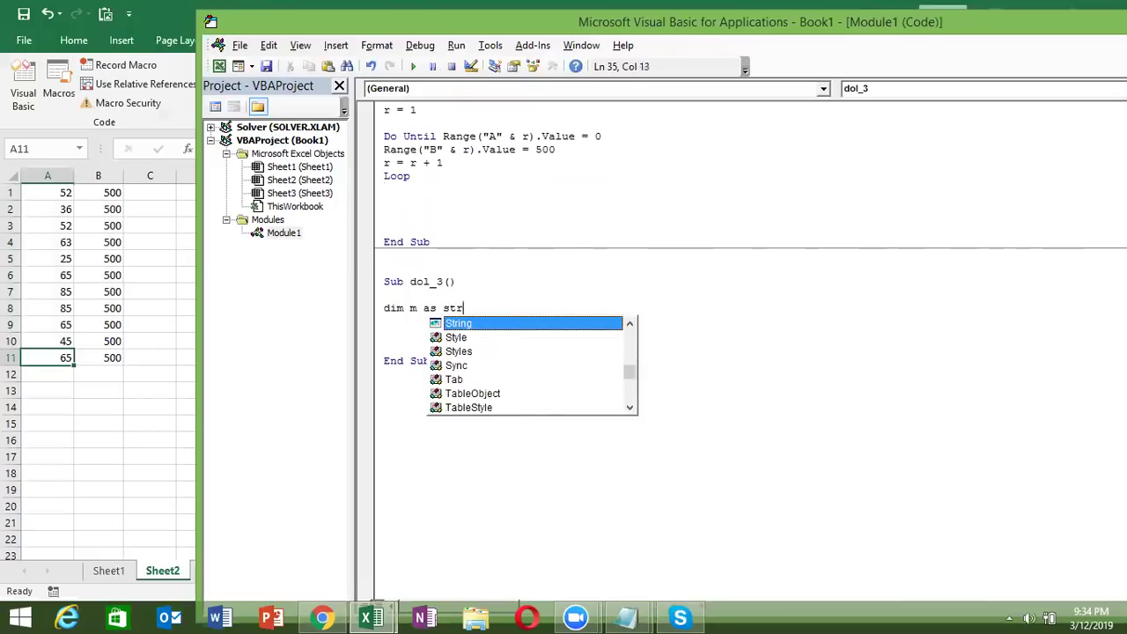
key("Return")
key("Return")
type("m=in")
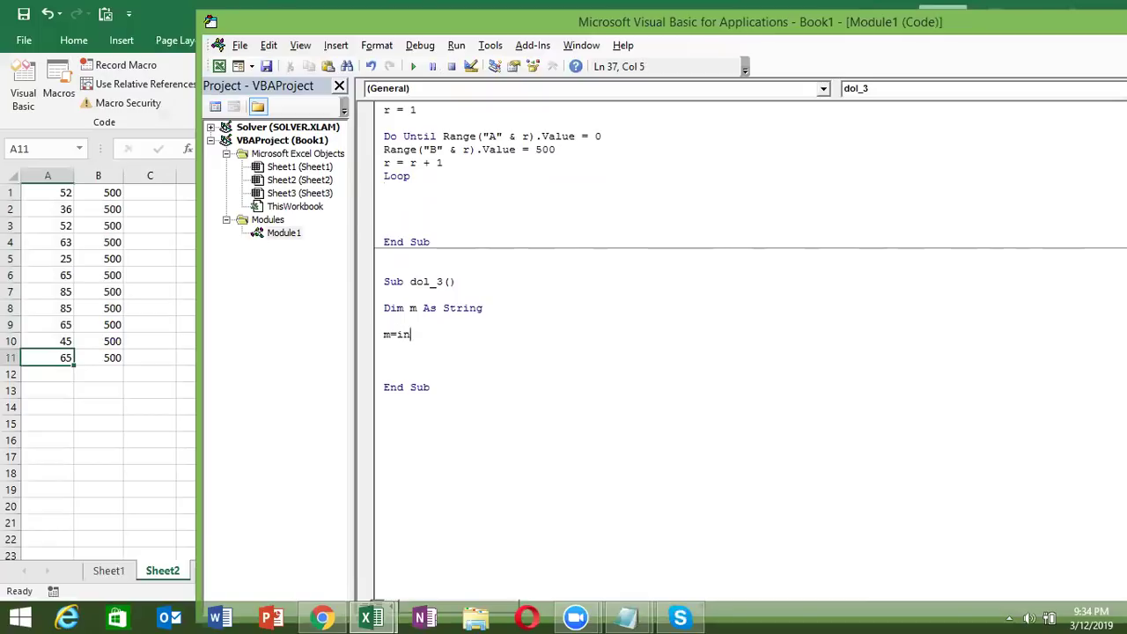
type("putbox(\"Enter Month\"")
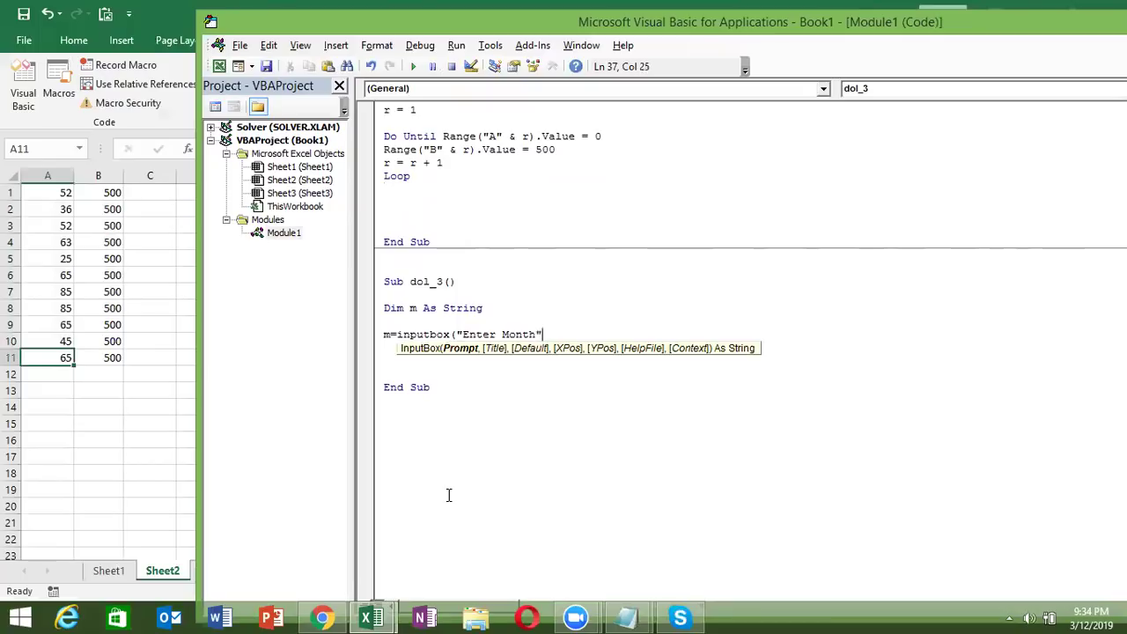
type(")")
key("Return")
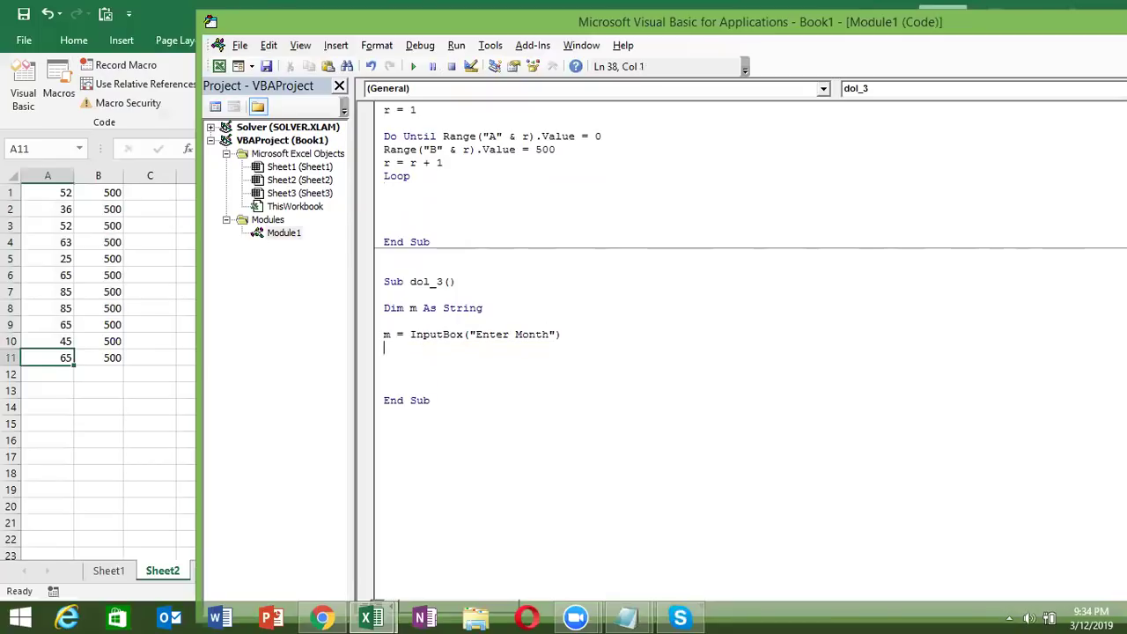
key("Return")
key("Return")
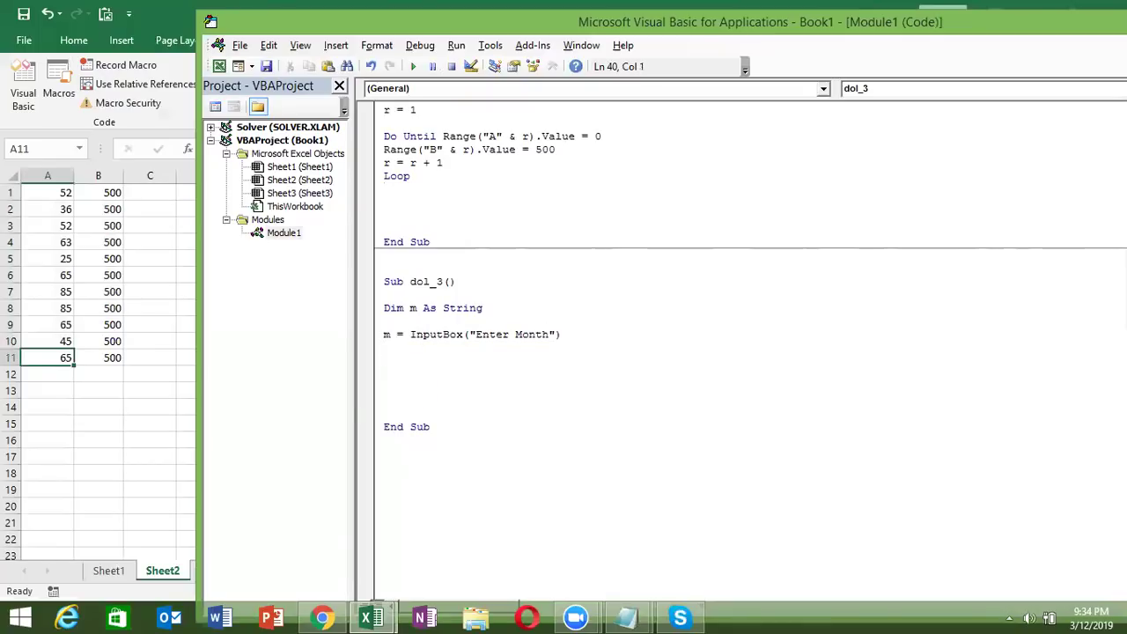
- Run dol_3 and answer the Enter Month prompt with Jan
left_click(384, 348)
left_click(413, 66)
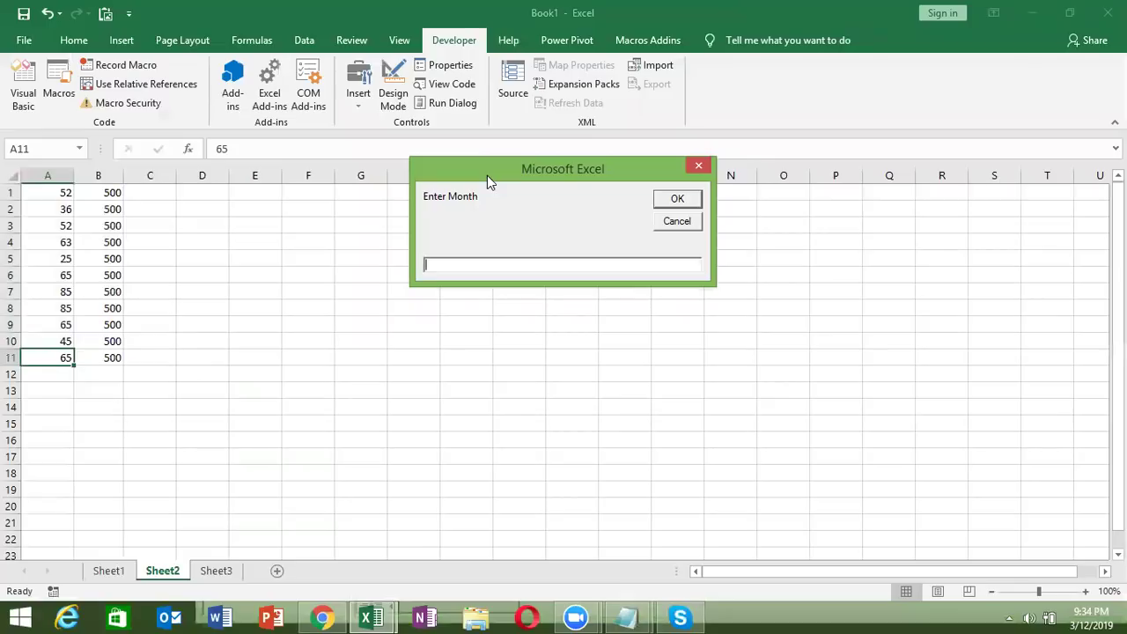
left_click_drag(483, 175, 390, 202)
type("Mon")
key("BackSpace")
key("BackSpace")
type("Jan")
left_click(584, 226)
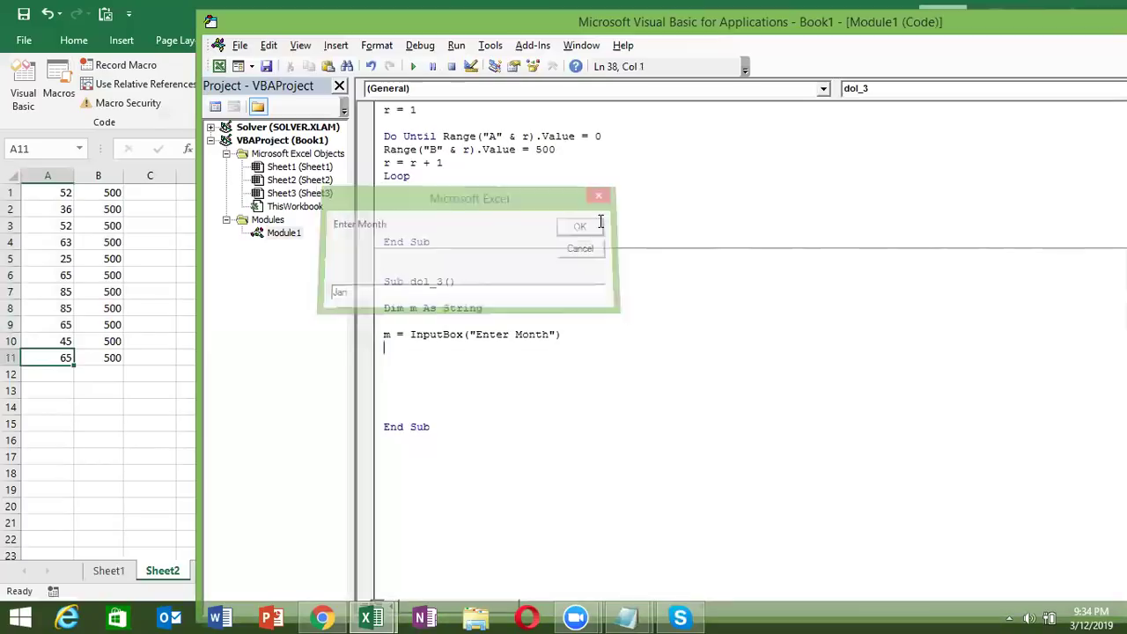
- Run dol_3 twice more, cancelling the prompt, then insert blank lines above the InputBox line
double_click(388, 334)
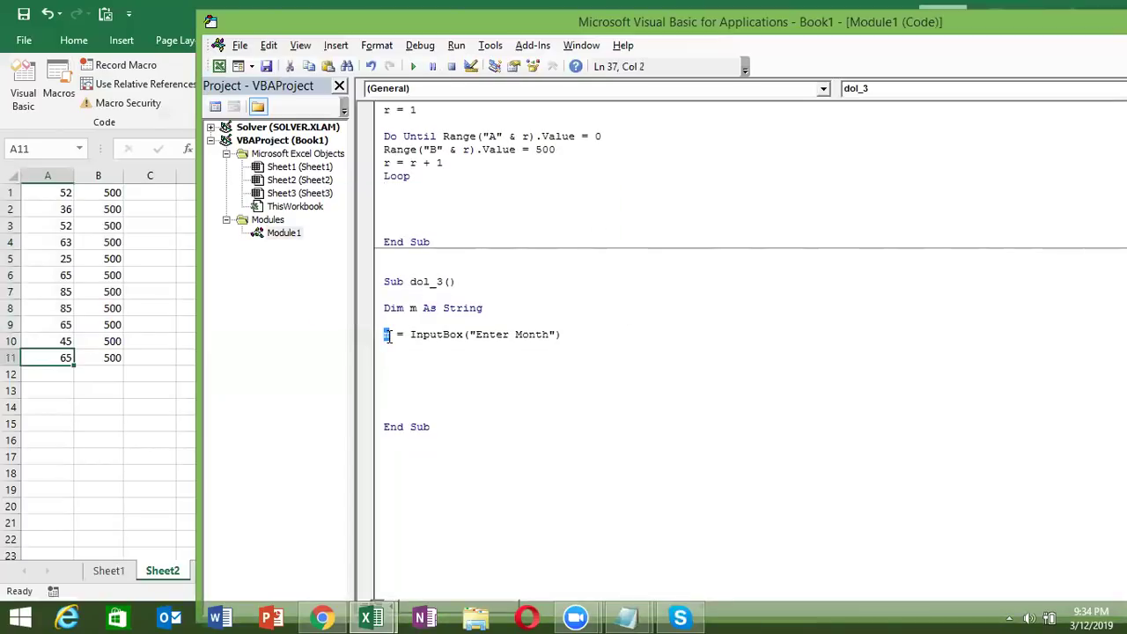
left_click_drag(385, 361, 388, 392)
left_click(414, 67)
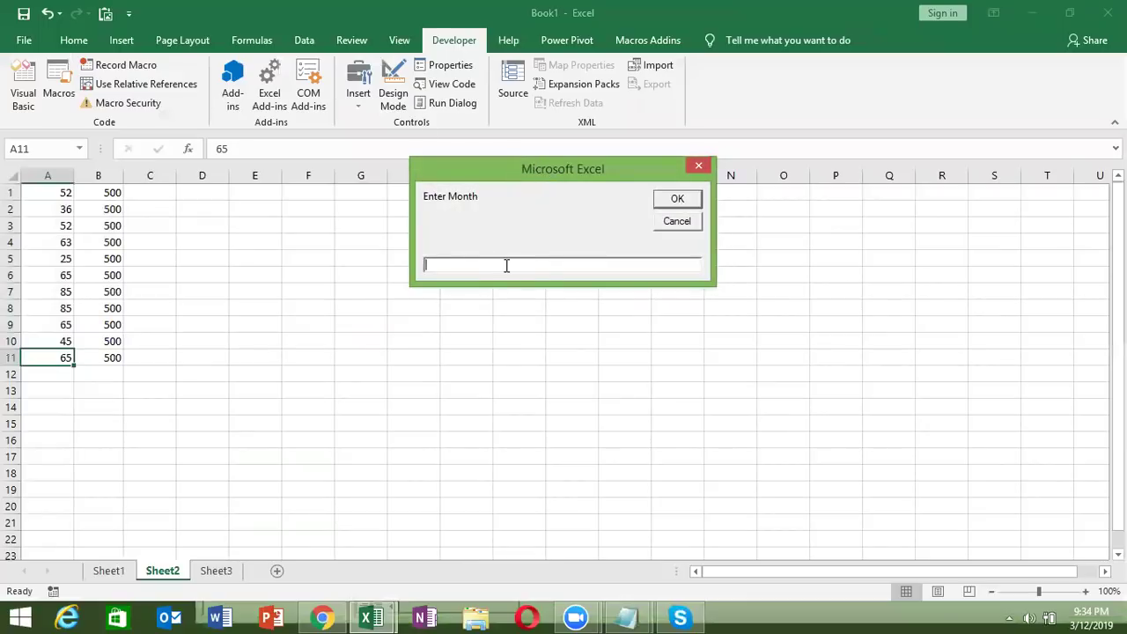
left_click(671, 222)
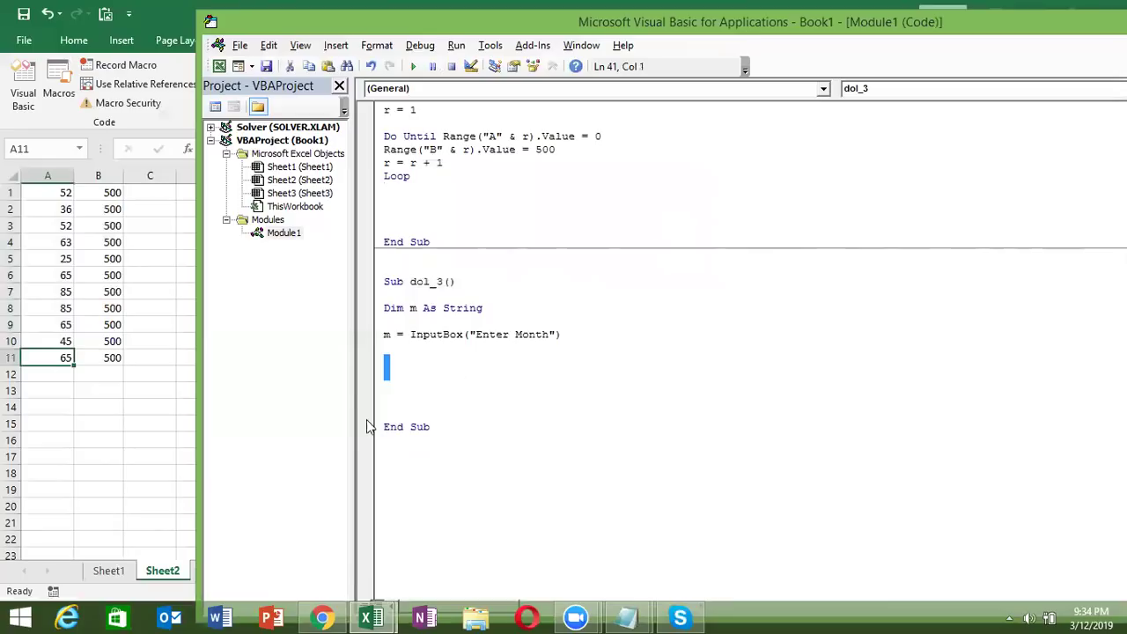
mouse_move(391, 334)
left_mouse_down()
mouse_move(370, 344)
mouse_move(384, 394)
left_mouse_up()
left_click(413, 66)
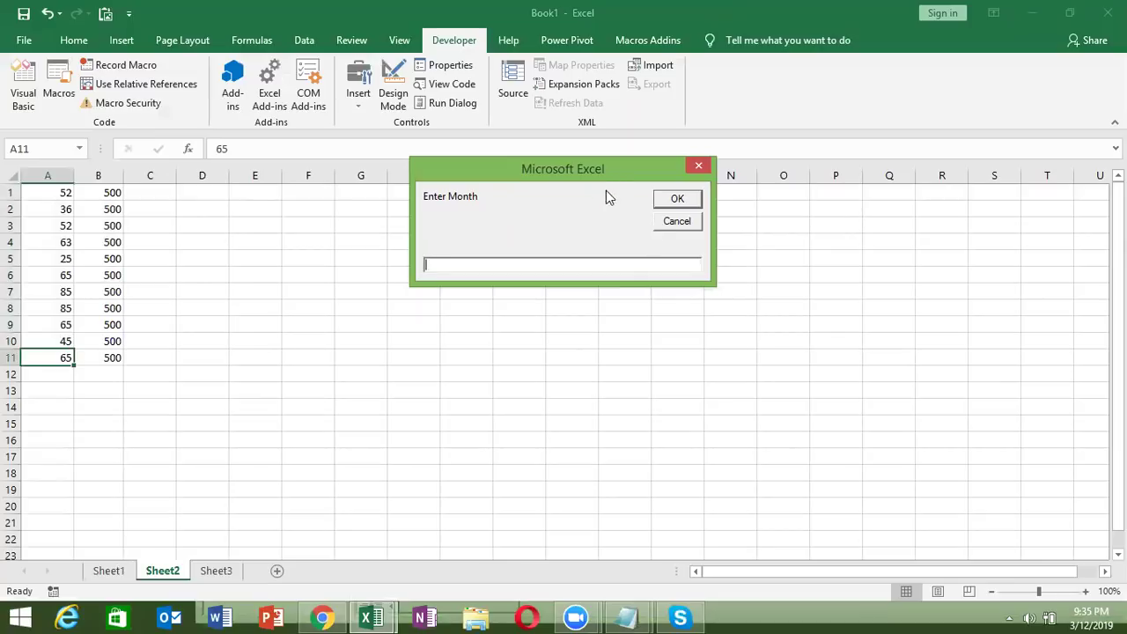
left_click_drag(589, 173, 565, 168)
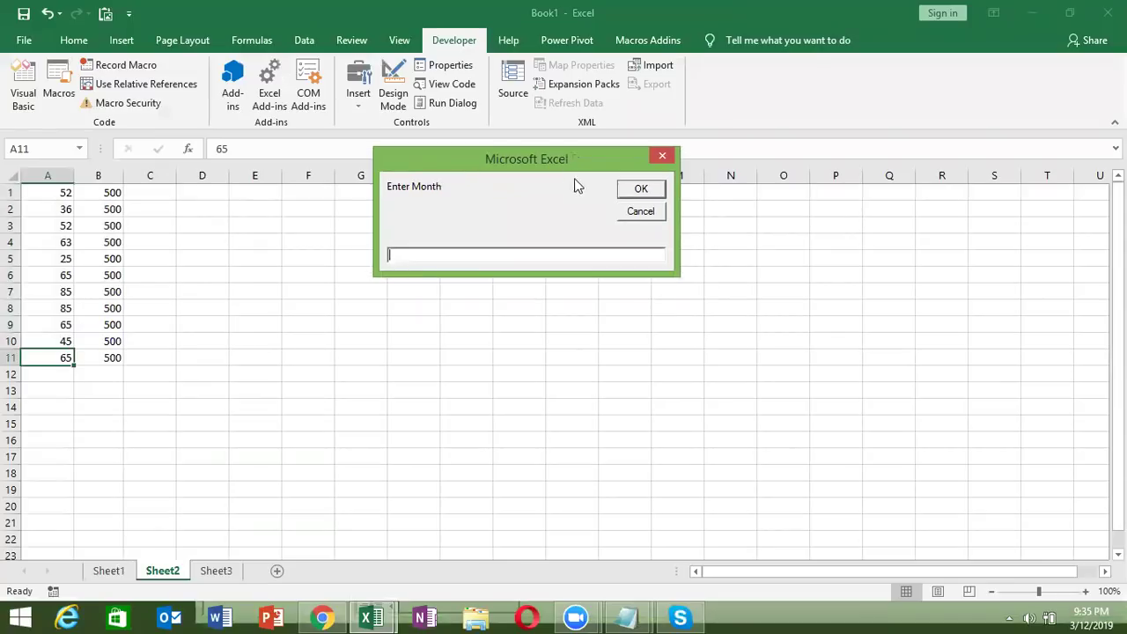
left_click(632, 215)
left_click(384, 334)
key("Return")
key("Return")
key("Return")
- Add Do Until m<>"" above the InputBox line and Loop below it
left_click(384, 347)
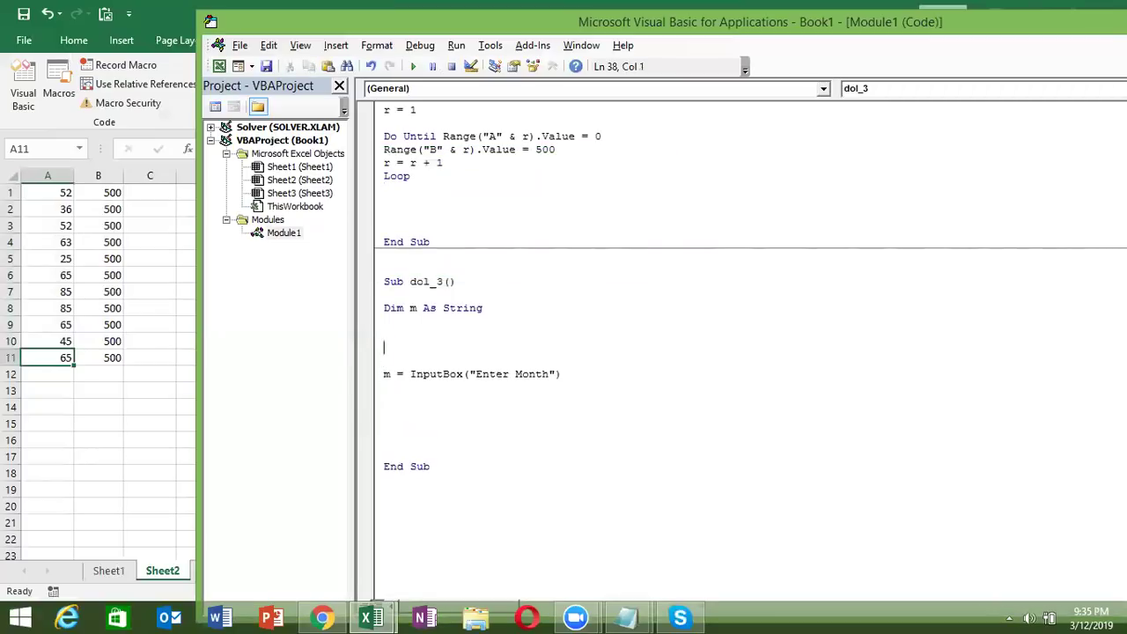
type("do")
type("until ")
type("m")
type("<>\"\"")
key("Return")
left_click(384, 400)
type("loop")
key("Up")
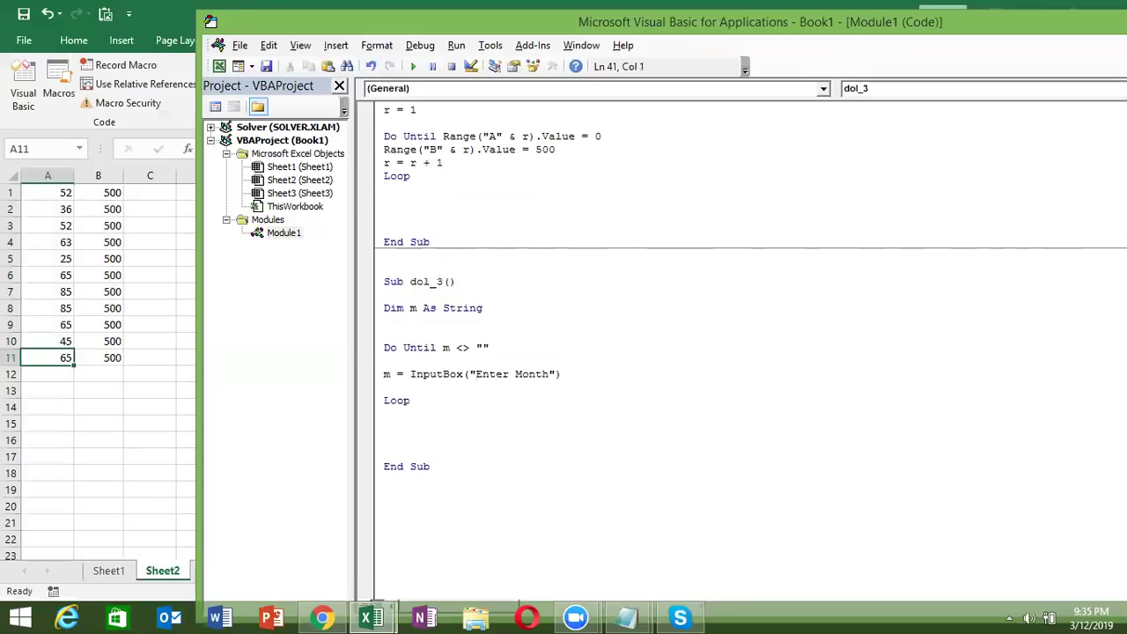
- Highlight the Do Until and InputBox lines to walk through the loop
key("Up")
key("Left")
key("Left")
key("Left")
key("Left")
key("Up")
key("shift+End")
key("Up")
key("Up")
key("Up")
key("Down")
key("Down")
key("Down")
key("Down")
key("Down")
key("Down")
key("Up")
key("shift+Down")
key("Down")
key("shift+Down")
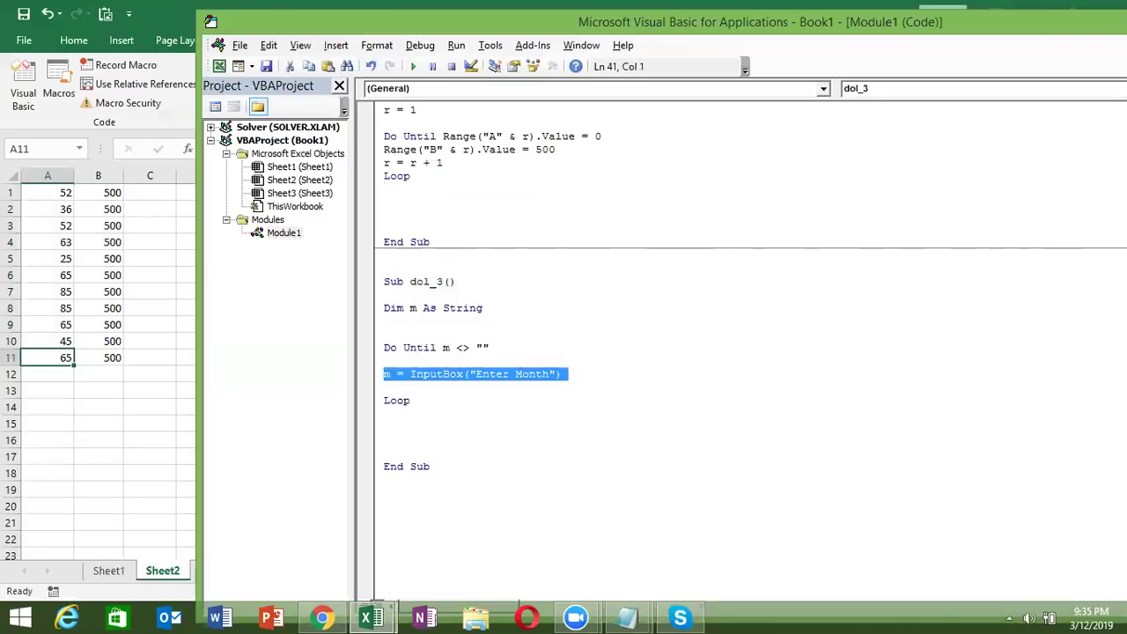
key("Up")
key("Up")
key("Up")
key("shift+Down")
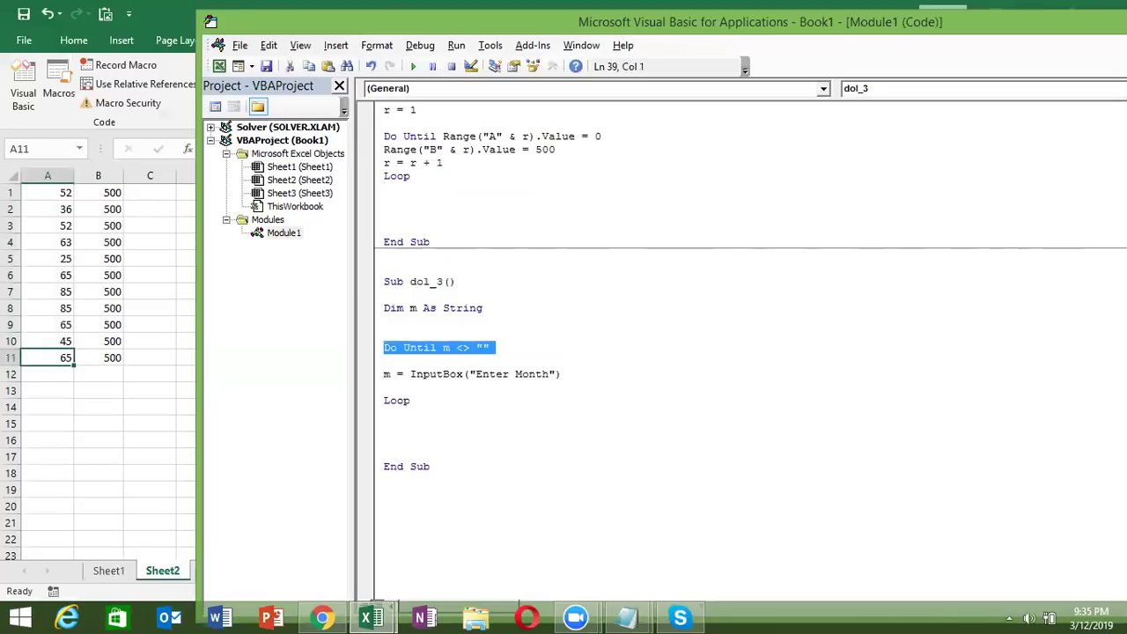
key("Down")
key("shift+Down")
key("Up")
key("Up")
key("Up")
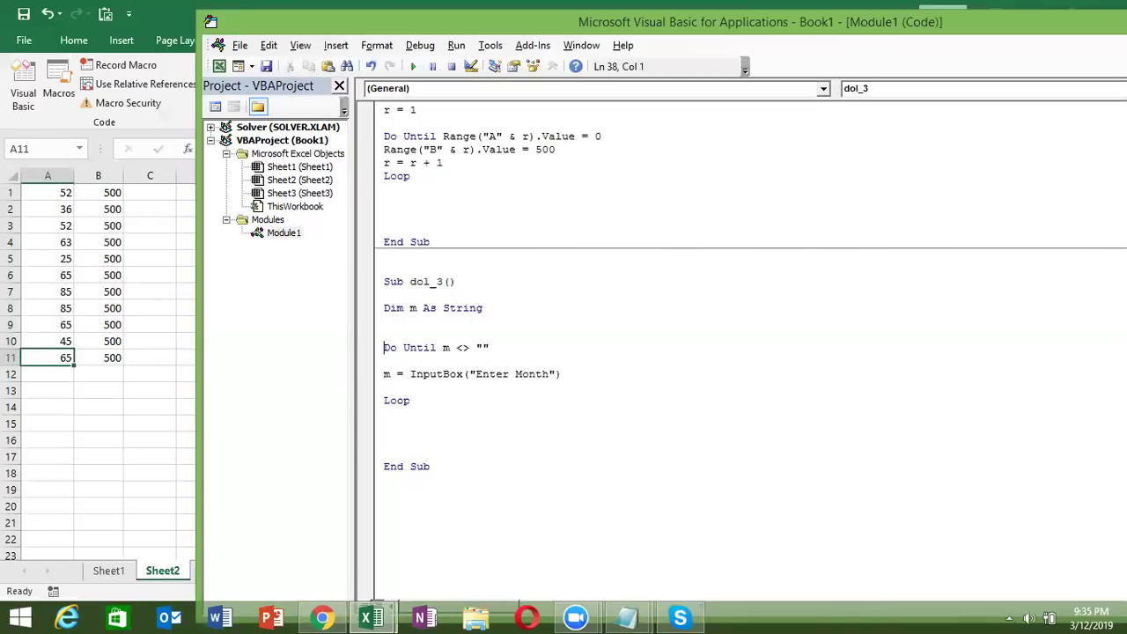
left_click(423, 359)
- Run the looping dol_3 macro and enter jan in the Enter Month prompt
left_click(413, 67)
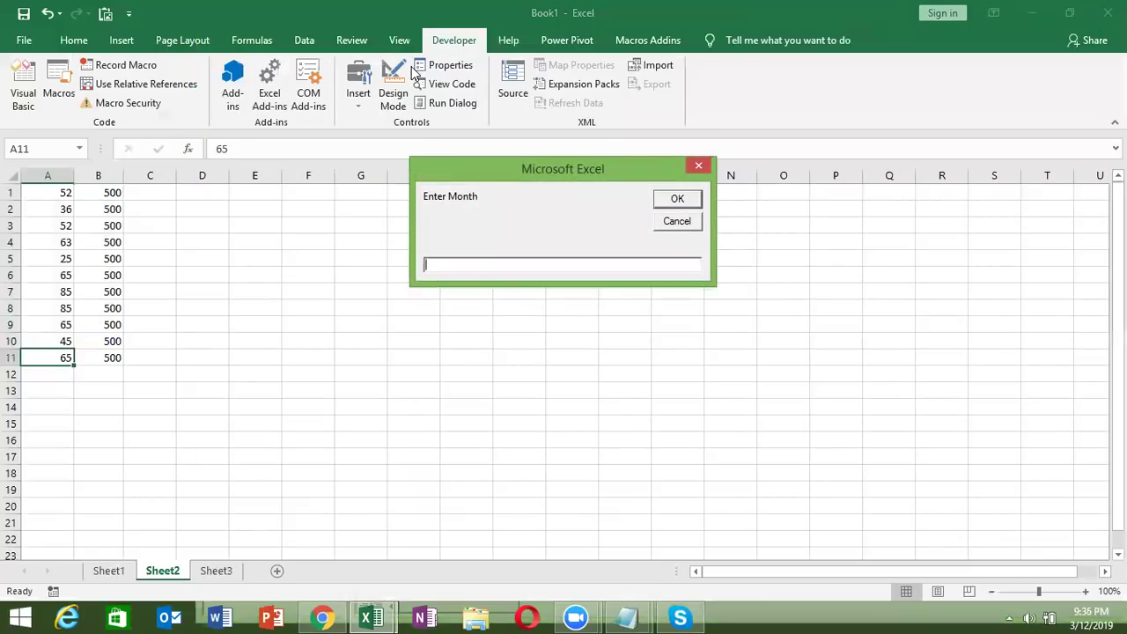
left_click(682, 211)
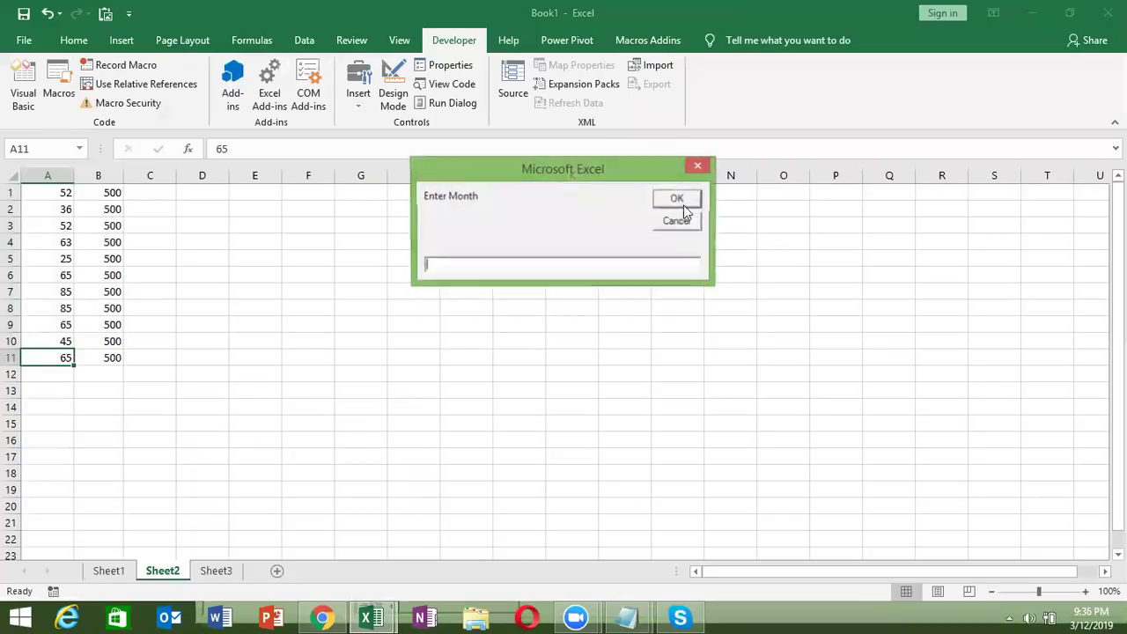
type("Mo")
key("BackSpace")
key("BackSpace")
type("jan")
left_click(677, 198)
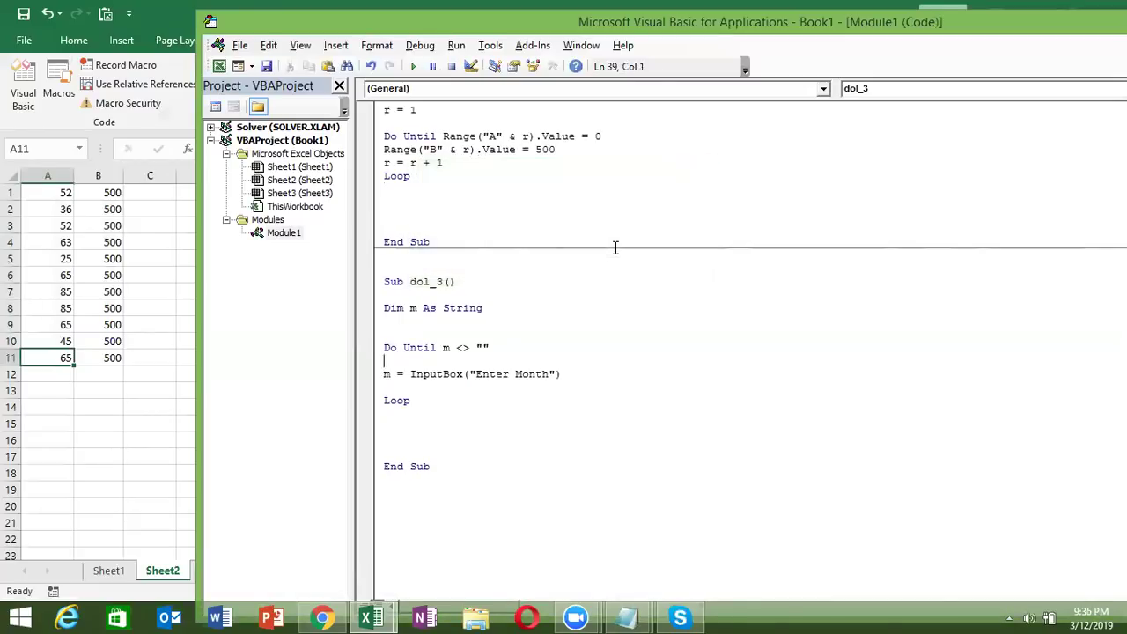
left_click(502, 428)
key("alt+F11")
key("alt+F11")
- Add a Worksheet_Activate procedure to Sheet3's code and delete the SelectionChange stub
double_click(299, 193)
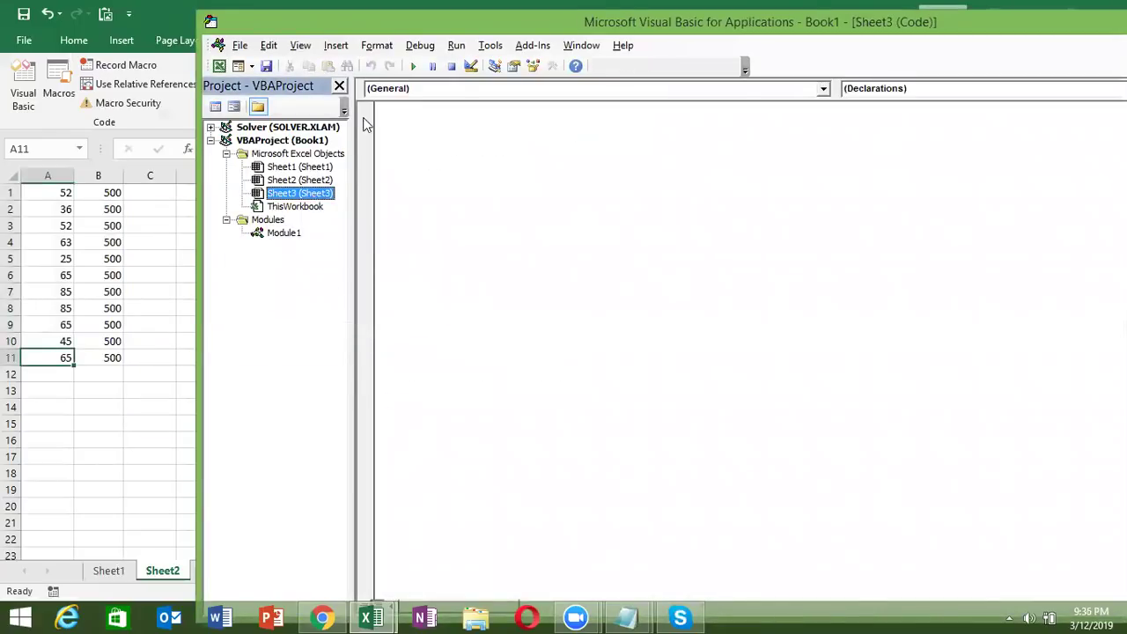
left_click(396, 89)
left_click(397, 115)
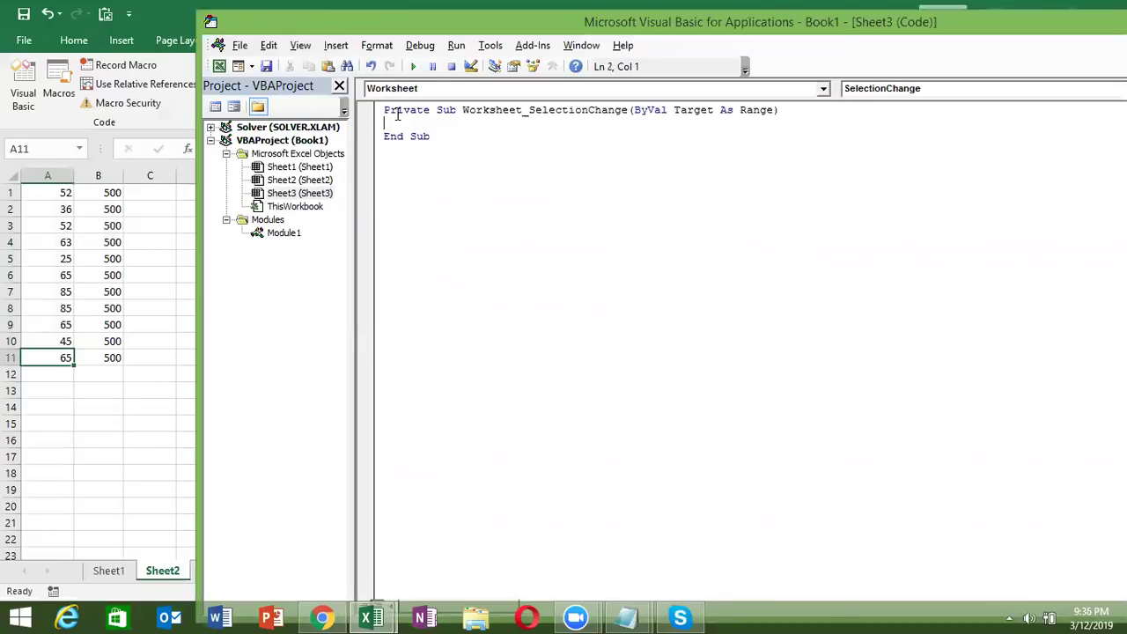
left_click(855, 88)
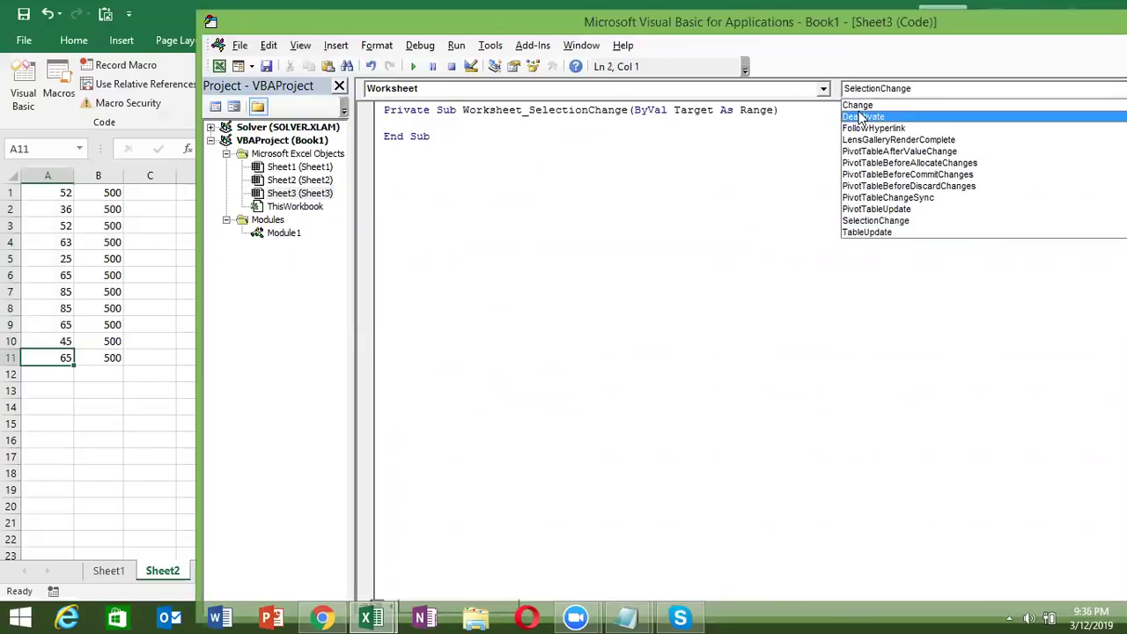
scroll(864, 120, "up", 2)
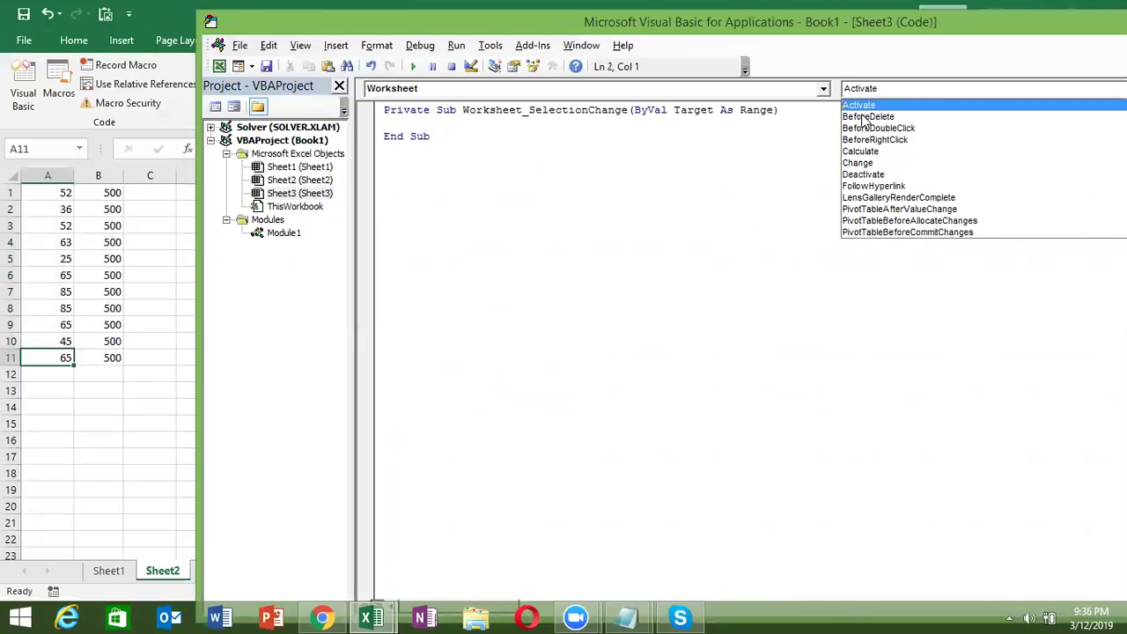
left_click(860, 105)
left_click_drag(490, 191, 367, 156)
key("Delete")
- Start declaring variable p inside Worksheet_Activate
left_click(394, 119)
key("Return")
key("Return")
key("Return")
key("Up")
key("Up")
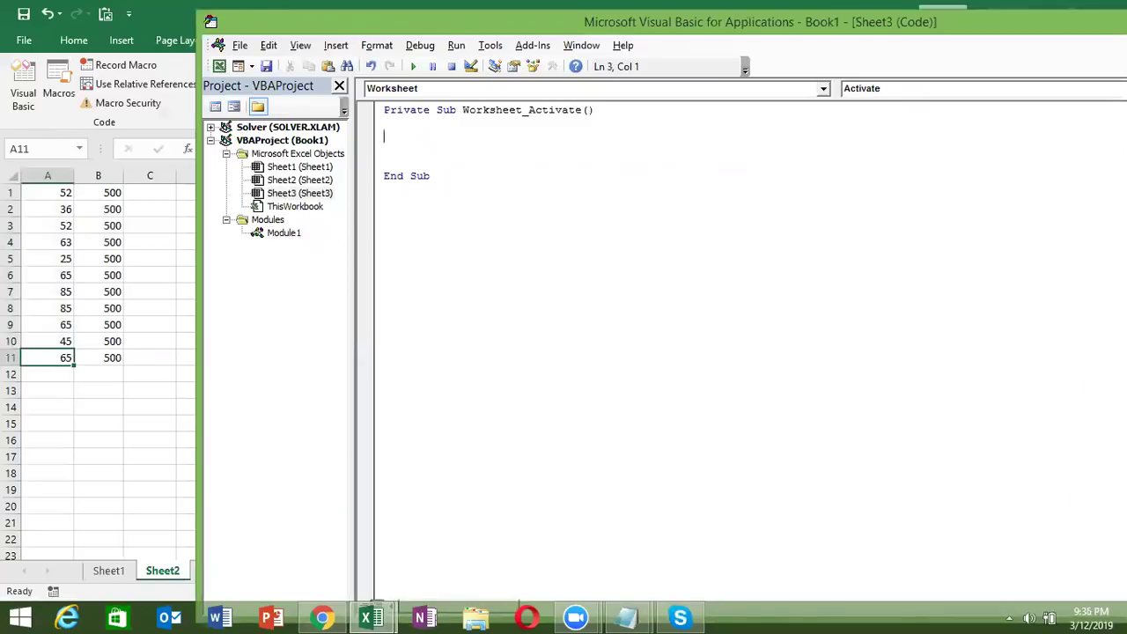
type("dim p as ")
type("ra")
- Declare p As String and add a Do Until p<>"" line
key("BackSpace")
key("BackSpace")
type("str")
key("Return")
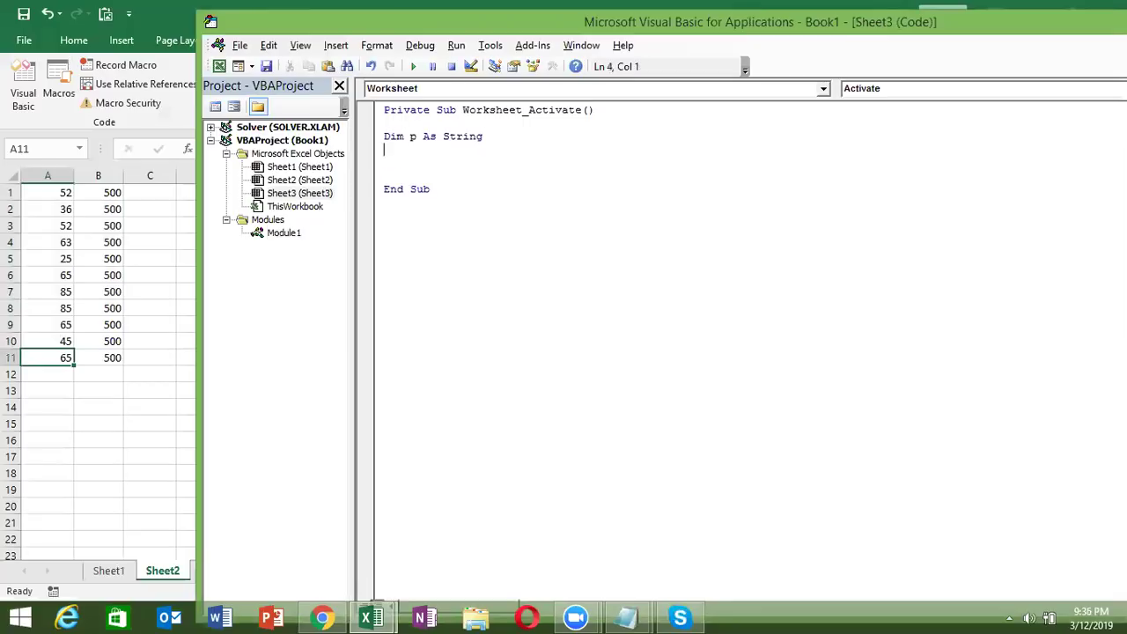
key("Return")
type("do")
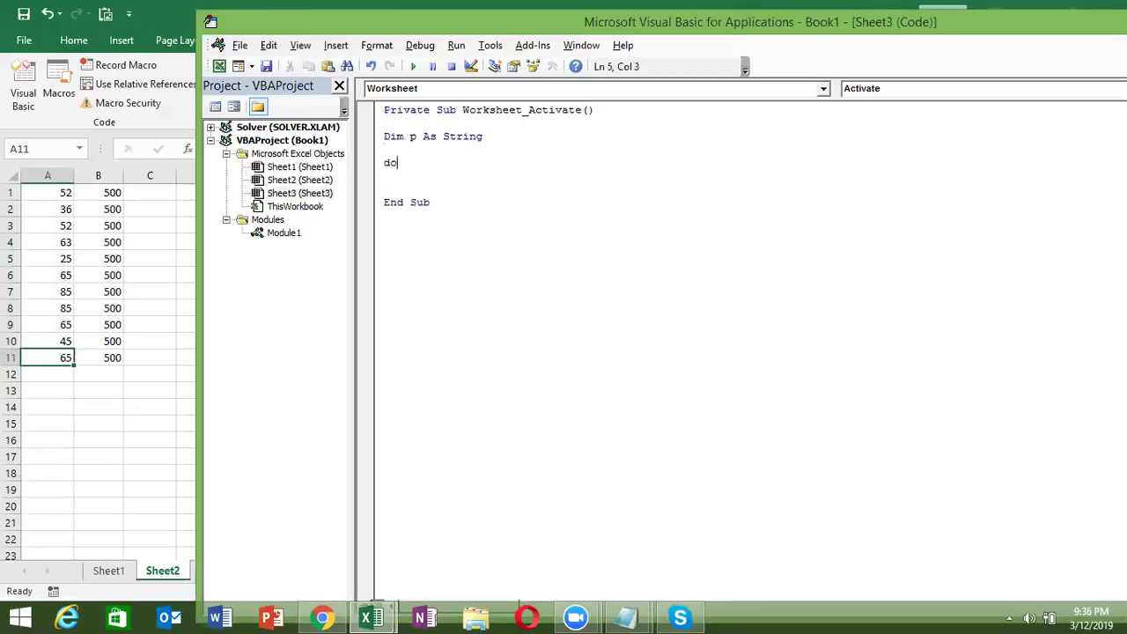
type("until p")
type("<>\"\"")
key("Return")
key("Return")
key("Return")
- Add p = InputBox("EnterPassword") inside the loop and close it with Loop
left_click(385, 190)
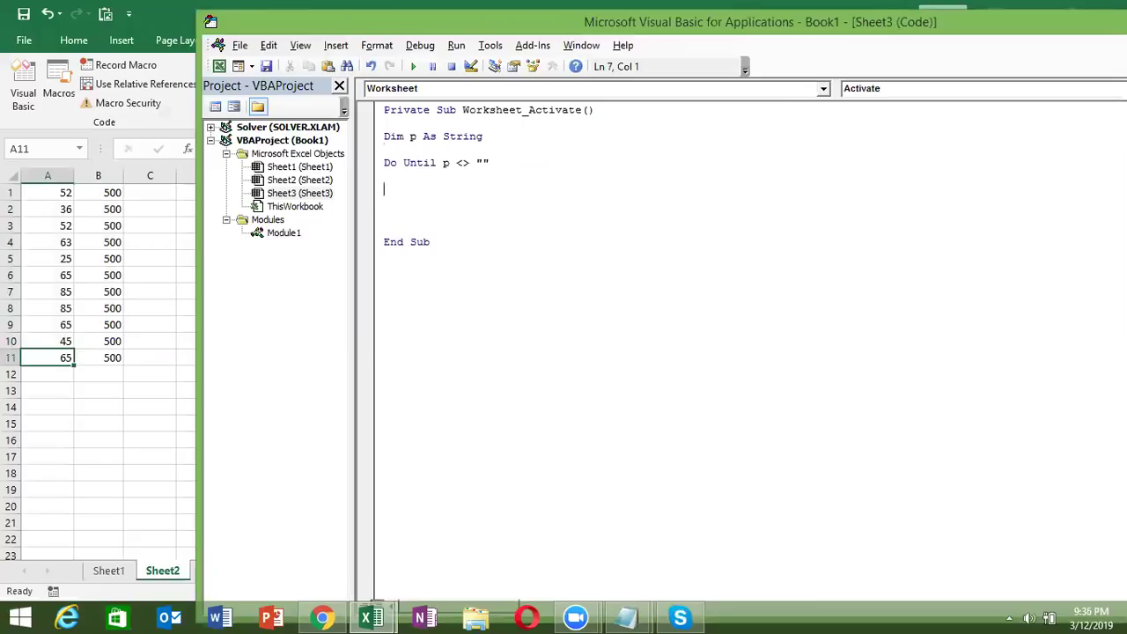
type("p=")
type("in")
type("put")
type("box")
type("(")
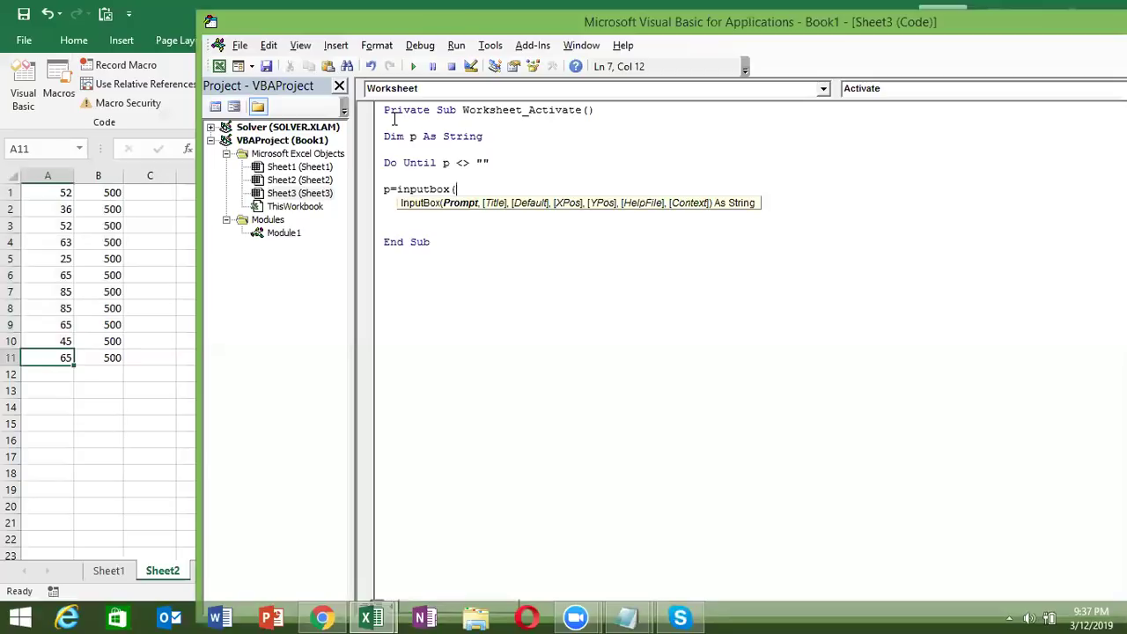
type("\"EnterPassword\"")
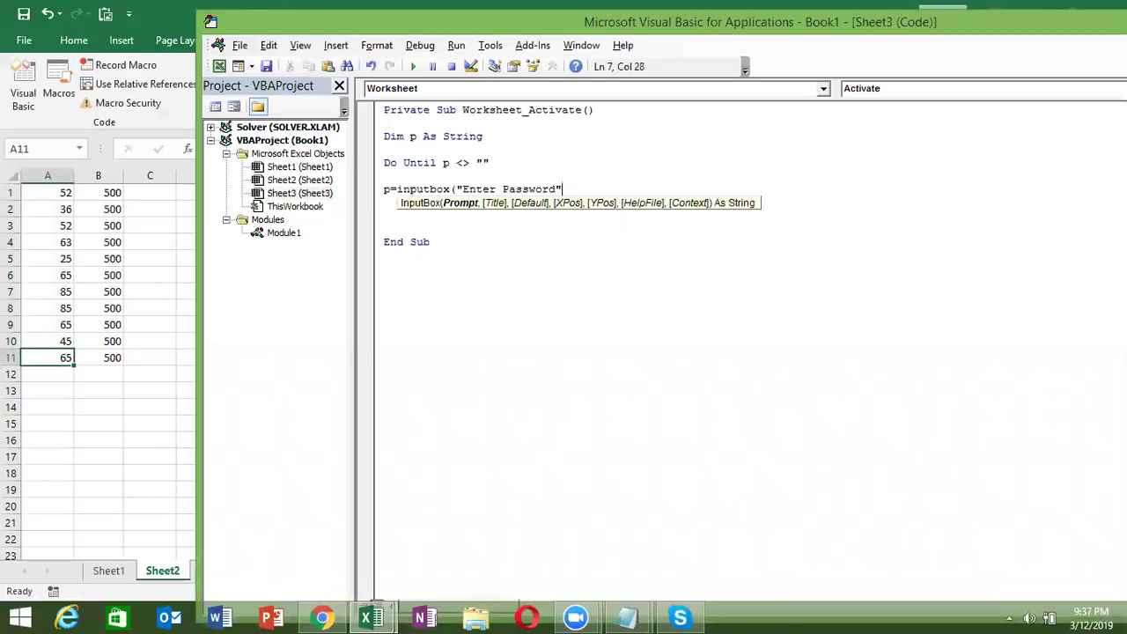
type(")")
key("Return")
key("Return")
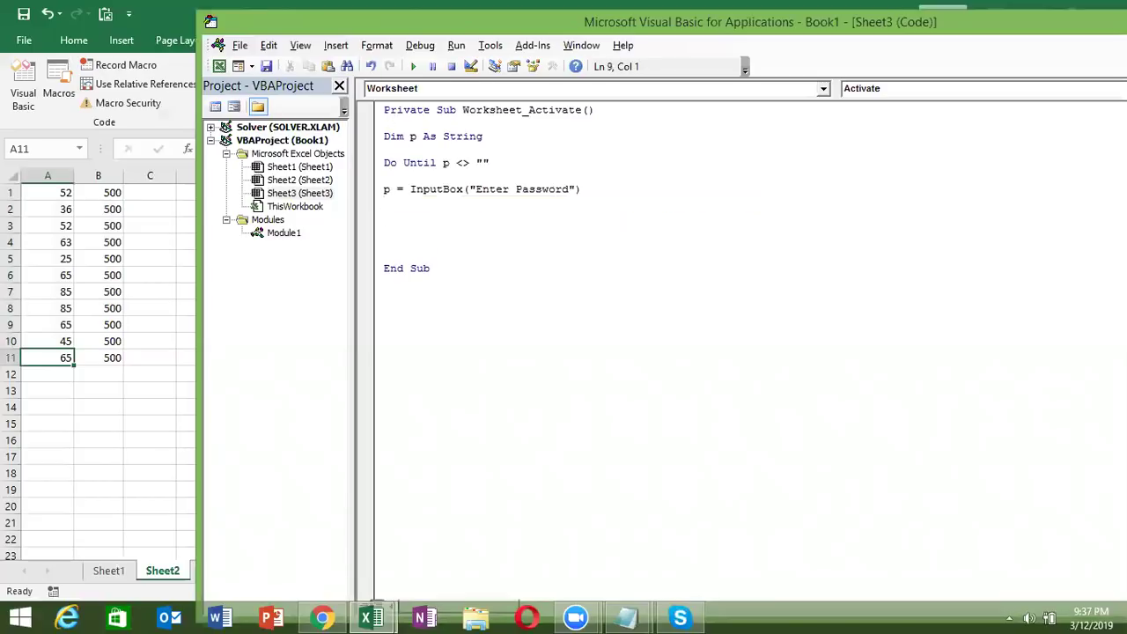
type("loop")
key("Up")
- Change the Do Until condition from <> to = so it ends on the expected password
left_click(464, 163)
double_click(463, 164)
double_click(482, 162)
left_click(487, 162)
double_click(432, 165)
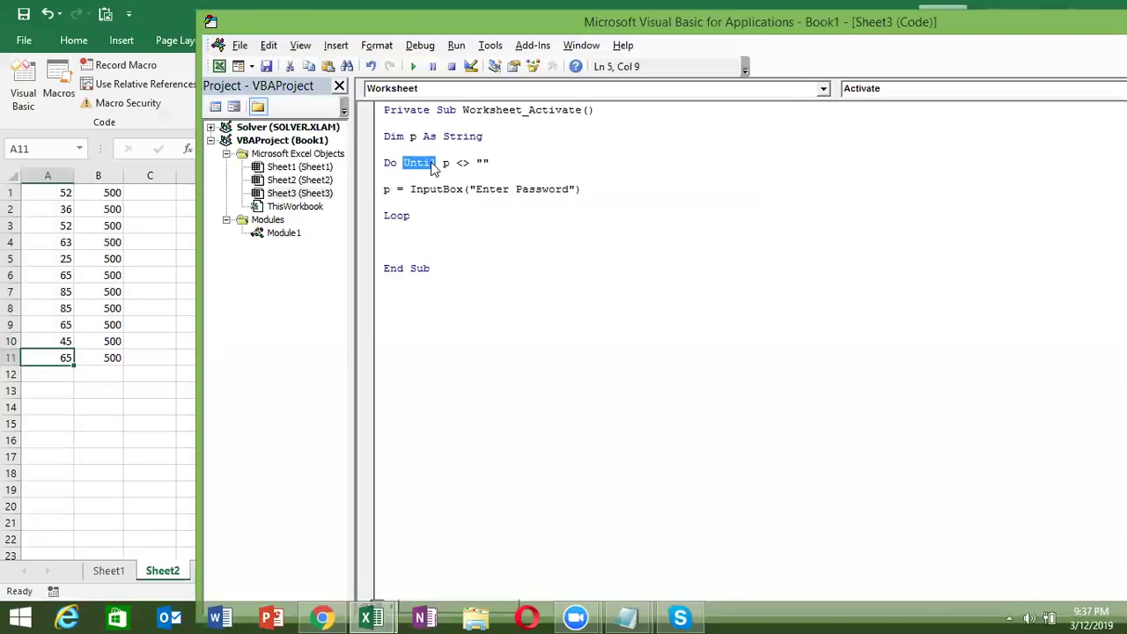
double_click(462, 166)
type("= \"")
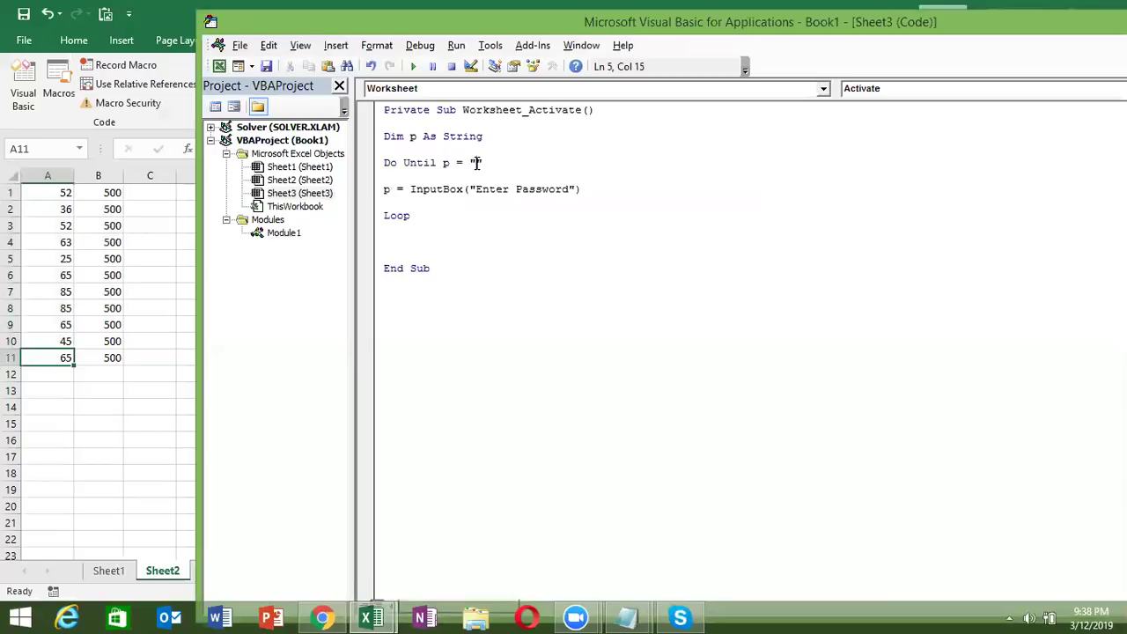
type("p")
left_click(470, 203)
left_click(442, 212)
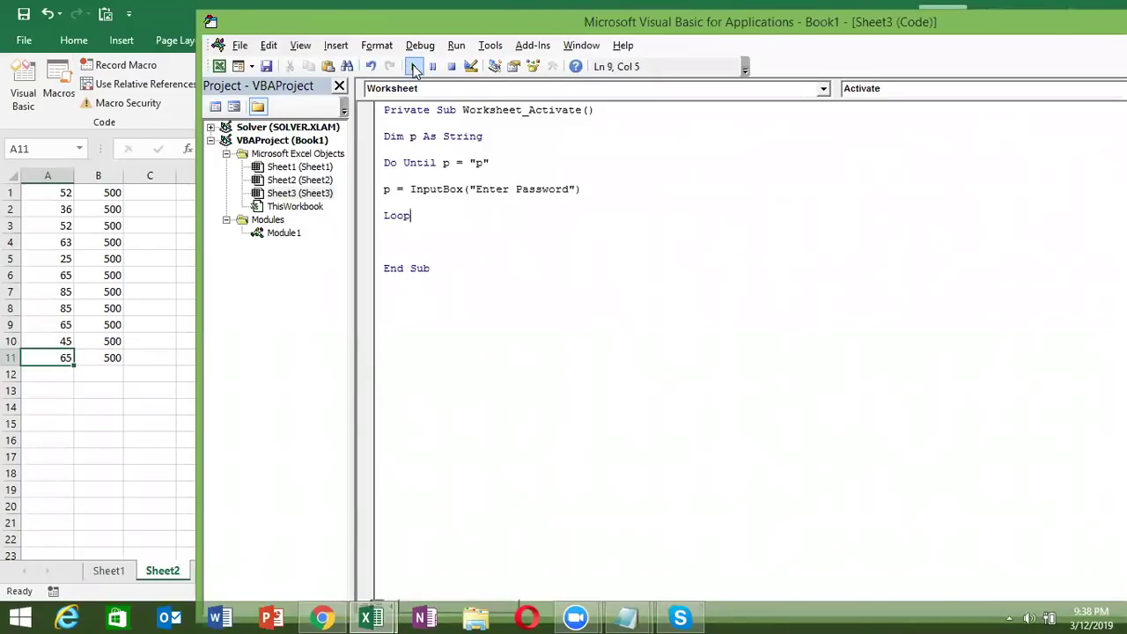
- Run the Sheet3 activate macro and submit the password
left_click(413, 66)
type("p")
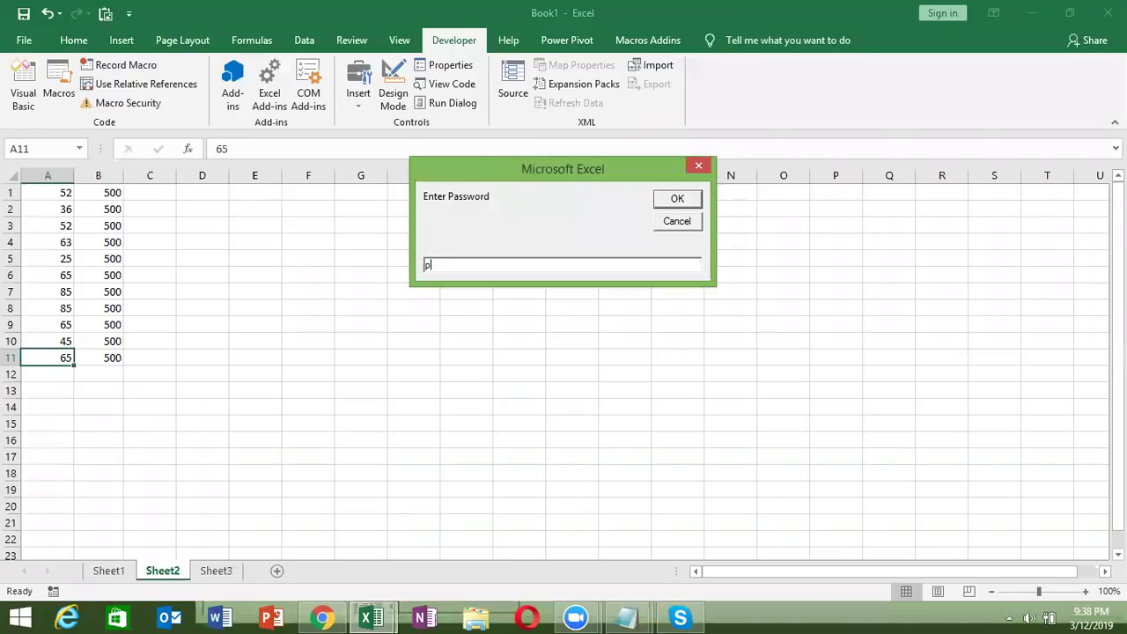
key("Return")
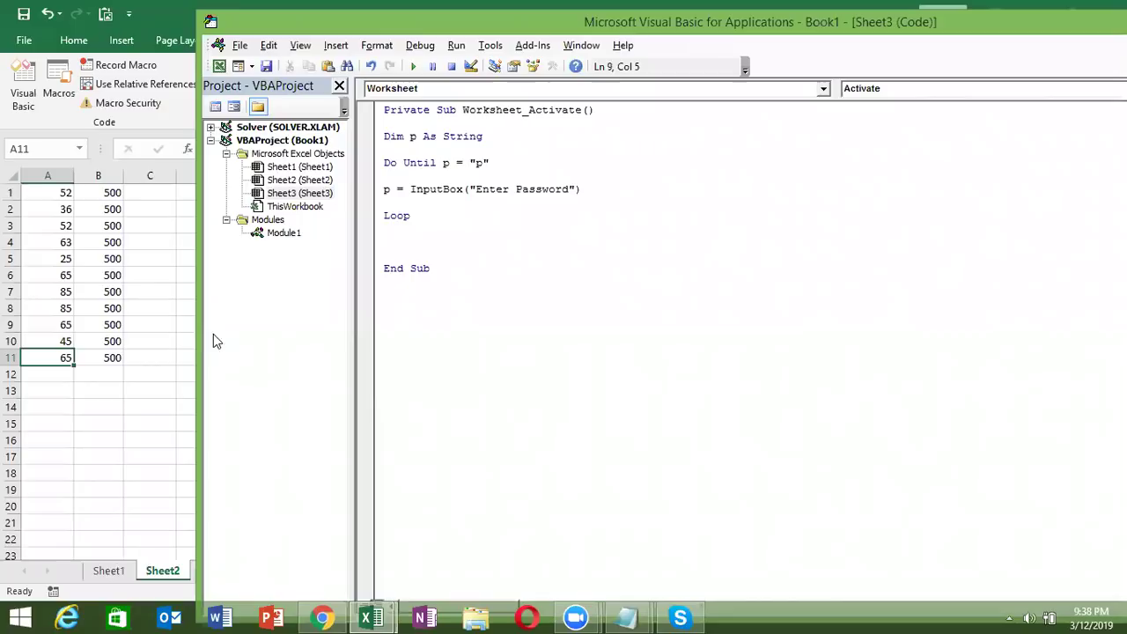
- Activate Sheet3 in Excel, enter a wrong password, then the correct one to open it
left_click(168, 326)
left_click(205, 573)
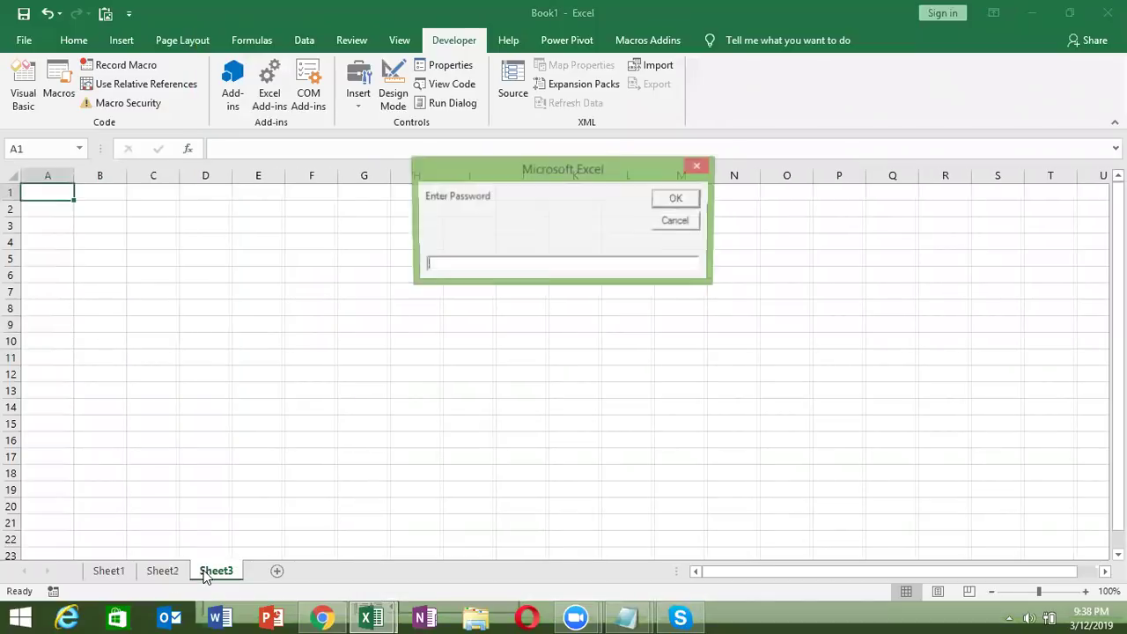
type("abcd")
key("Return")
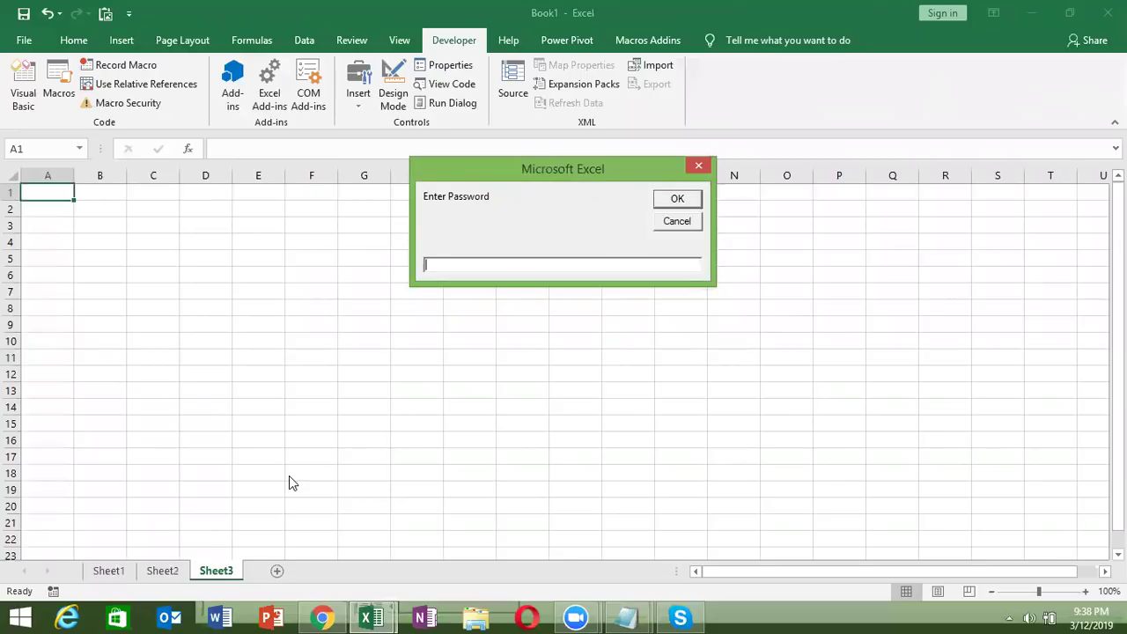
type("p")
key("Return")
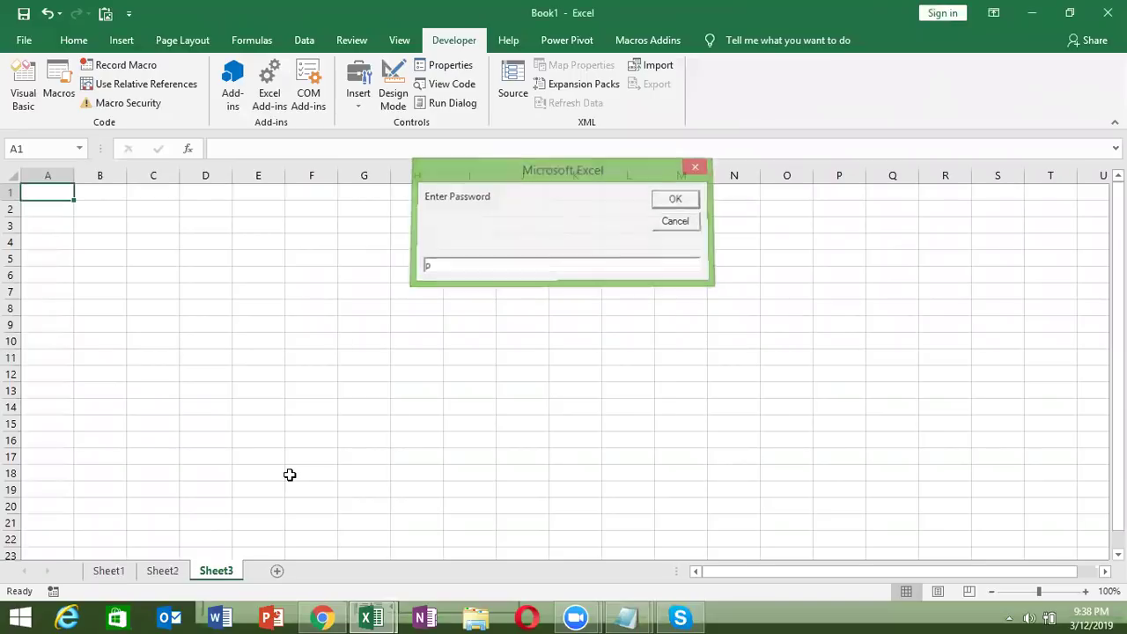
left_click(287, 289)
type("sd")
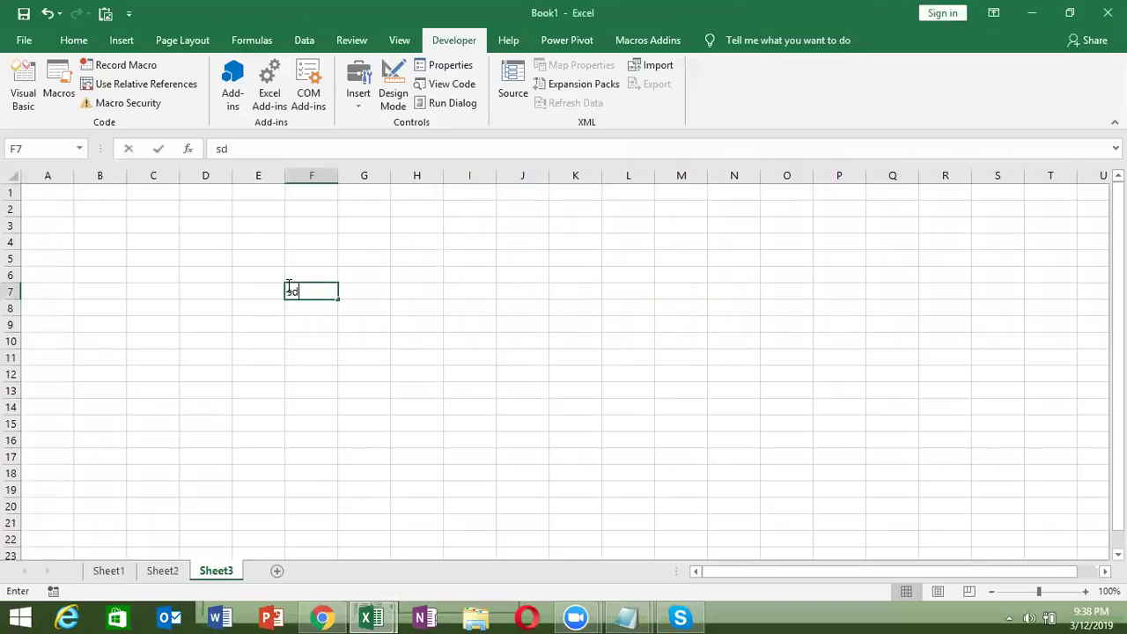
- Return to the Visual Basic editor, cancelling the unfinished entry in cell F7
key("alt+Tab")
key("alt+Tab")
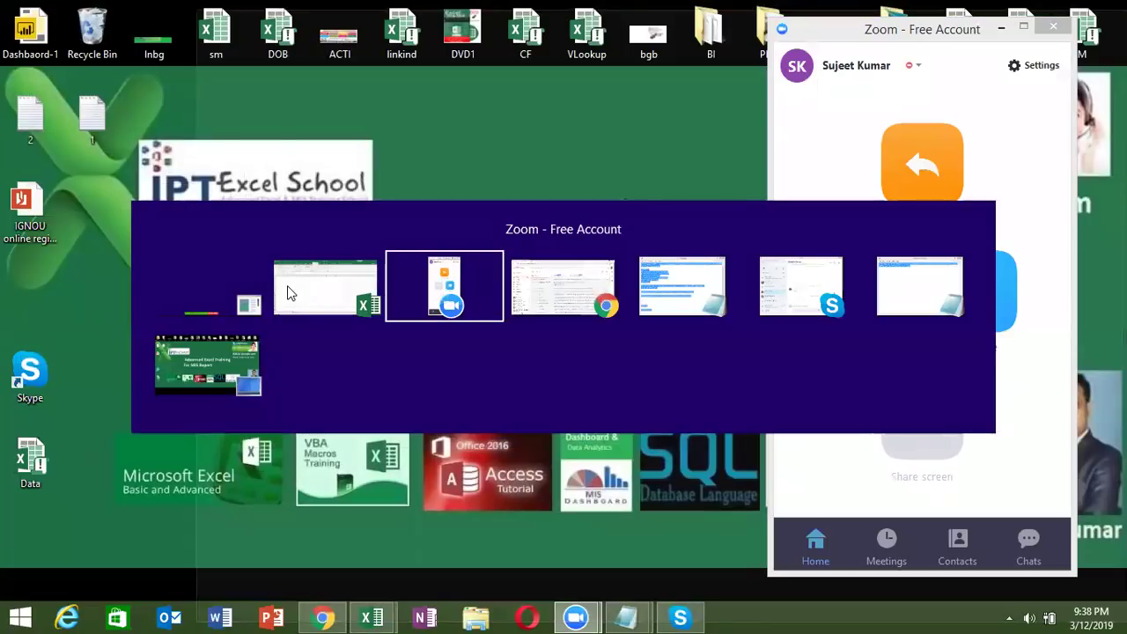
key("alt+Tab")
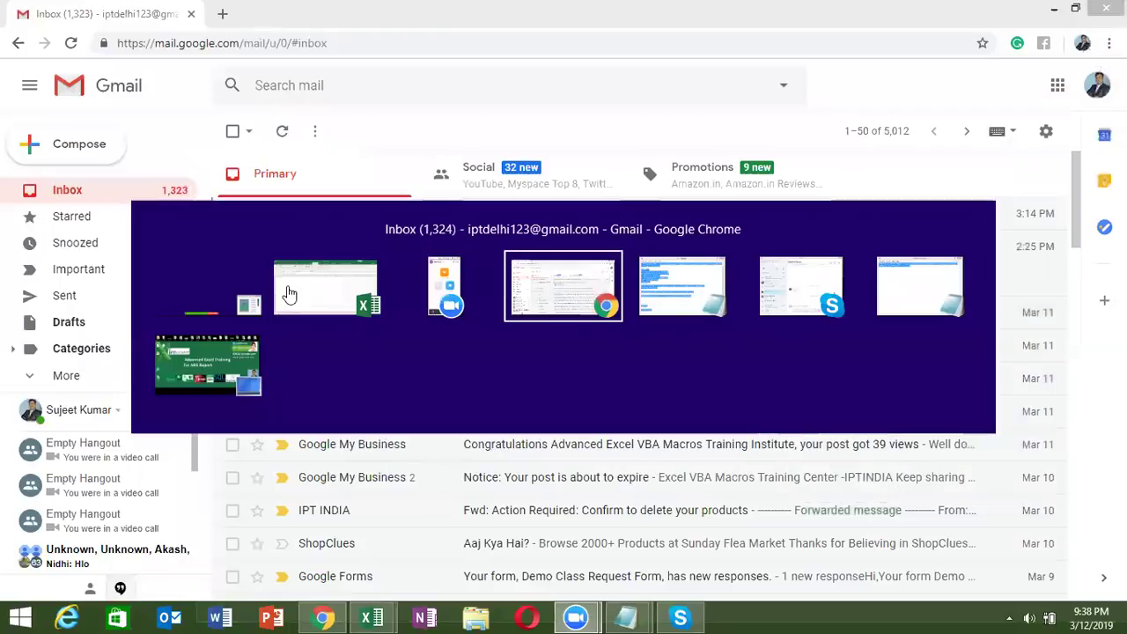
mouse_move(372, 616)
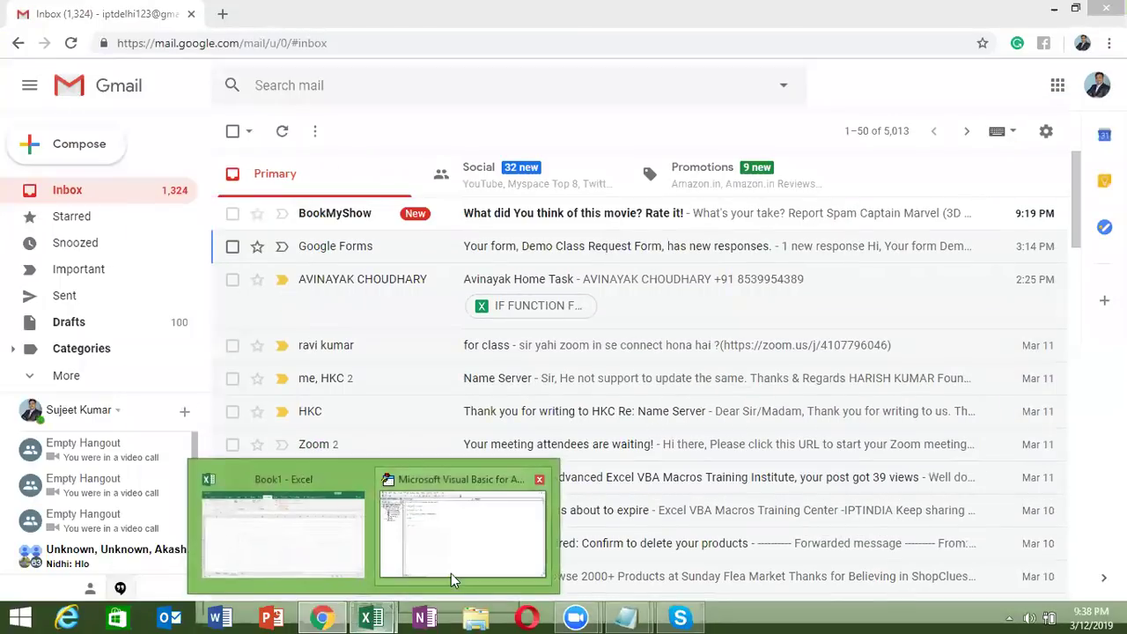
left_click(459, 562)
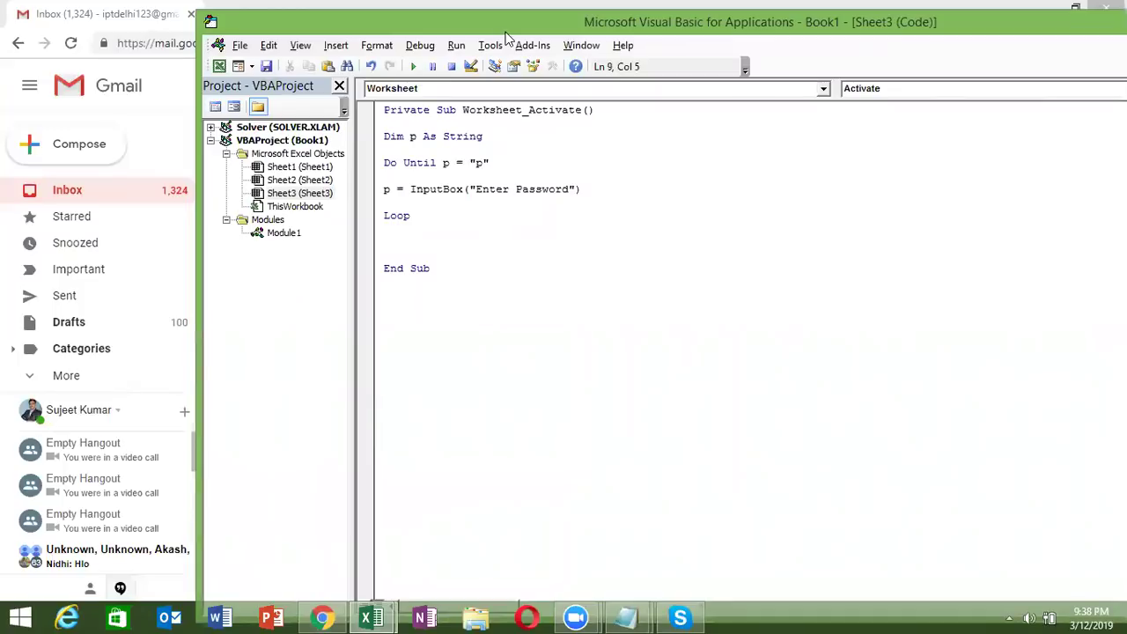
key("alt+Tab")
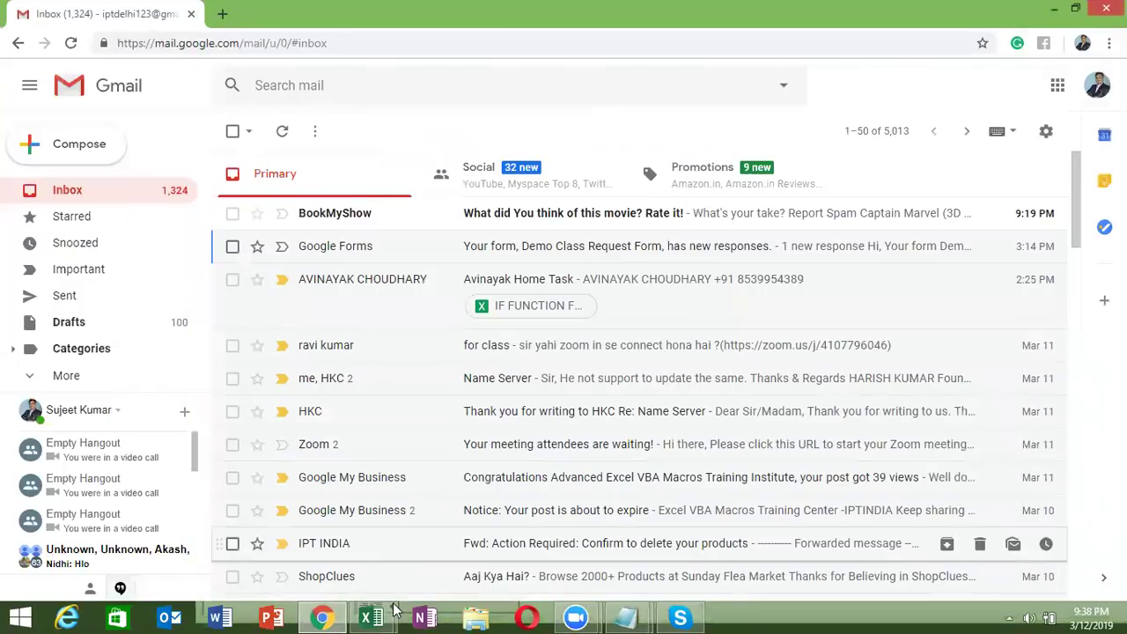
mouse_move(372, 616)
left_click(306, 556)
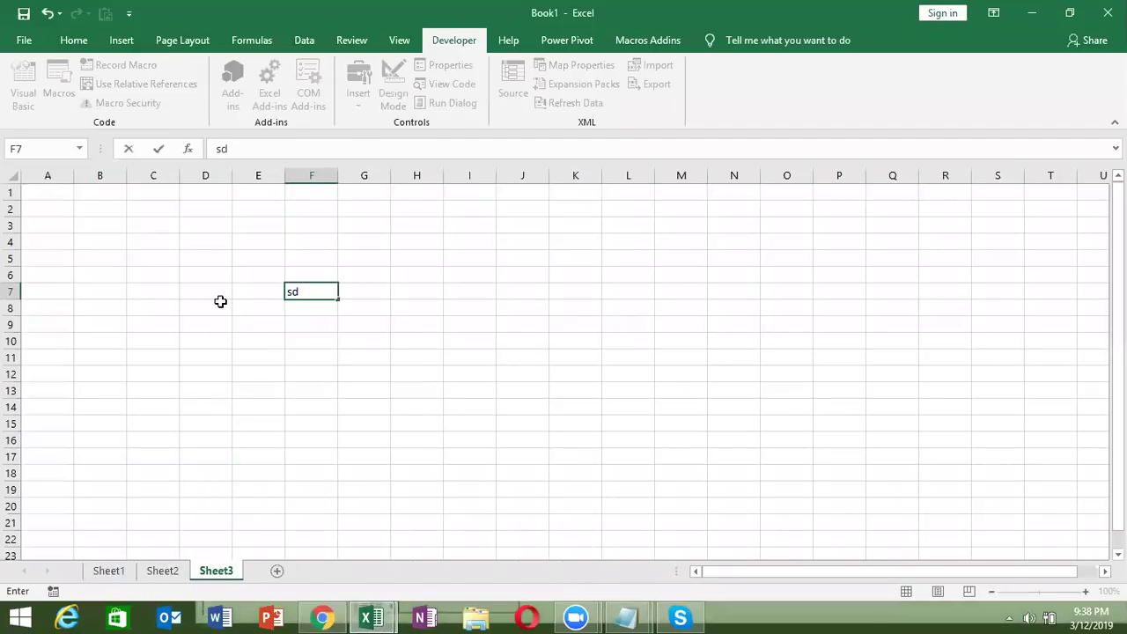
key("Escape")
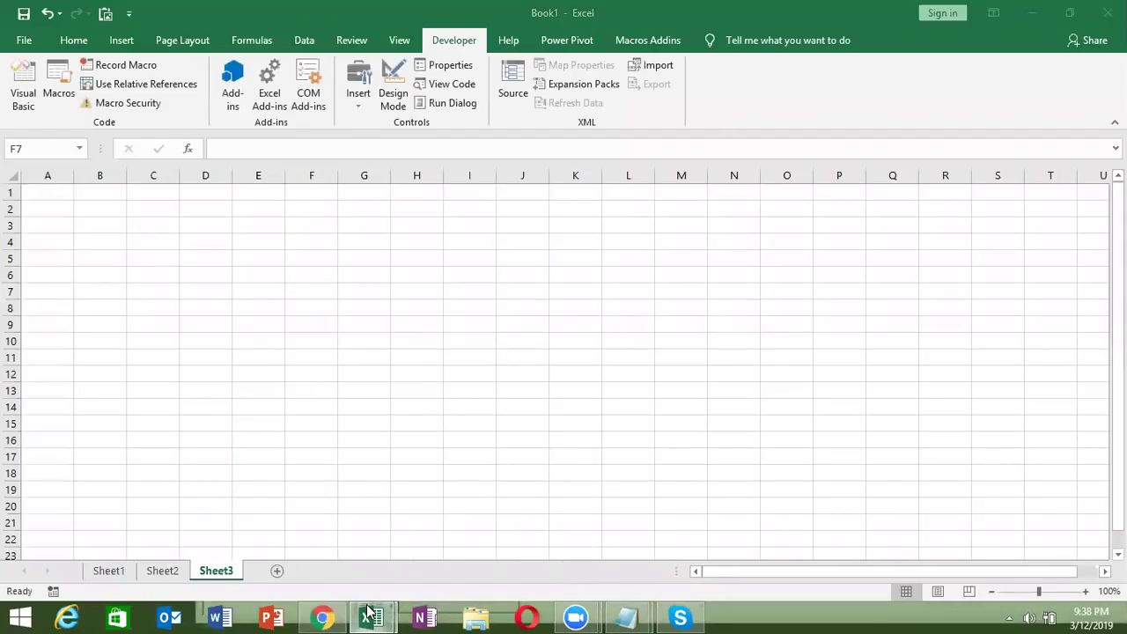
mouse_move(370, 614)
left_click(415, 566)
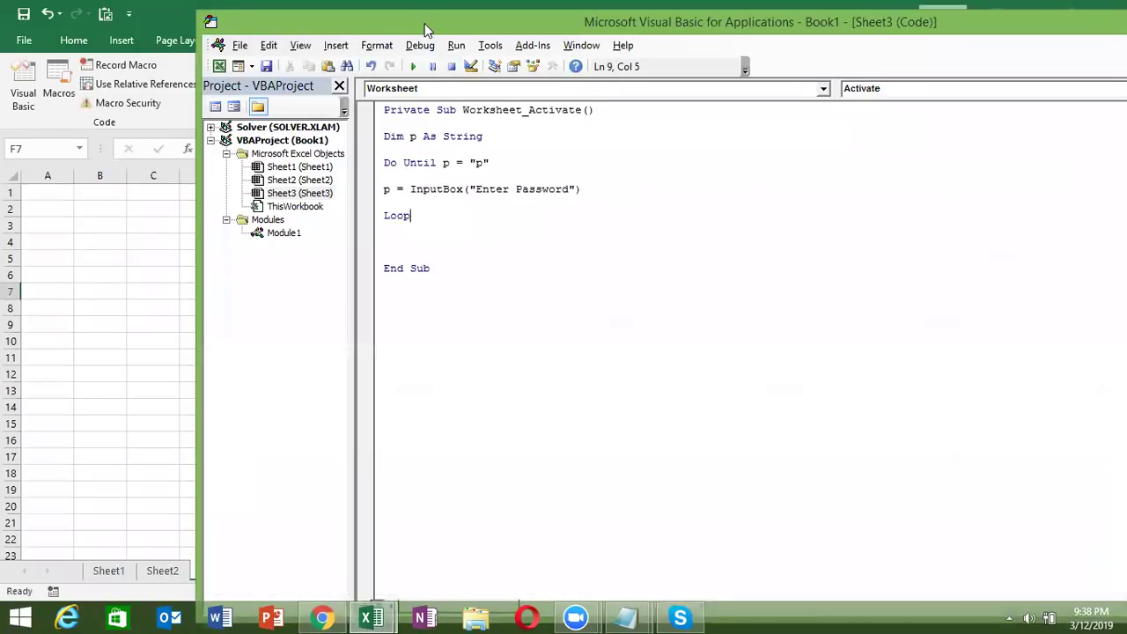
- Maximize the VBA editor, open Module1 and look over the dol_3 loop and InputBox code
double_click(427, 24)
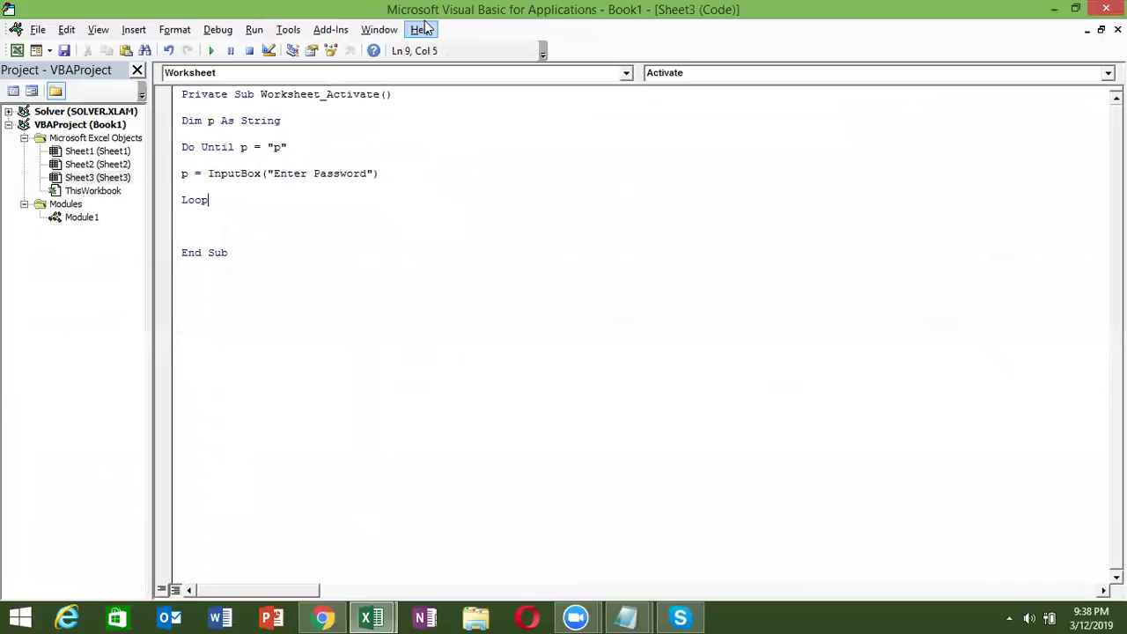
double_click(95, 217)
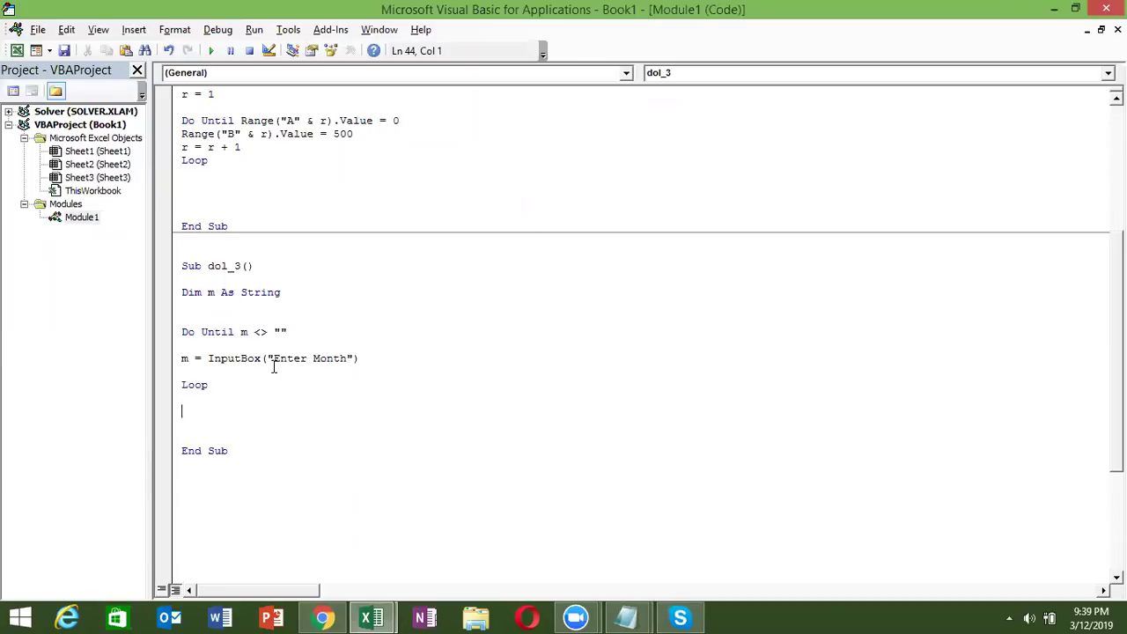
double_click(278, 333)
left_click(273, 332)
double_click(276, 332)
left_click(230, 342)
double_click(264, 333)
double_click(214, 363)
left_click(261, 366)
left_click(238, 324)
- Below dol_3's End Sub, add a new empty Sub dir() procedure
key("Up")
key("Up")
key("Up")
key("Up")
key("Up")
key("Up")
key("Up")
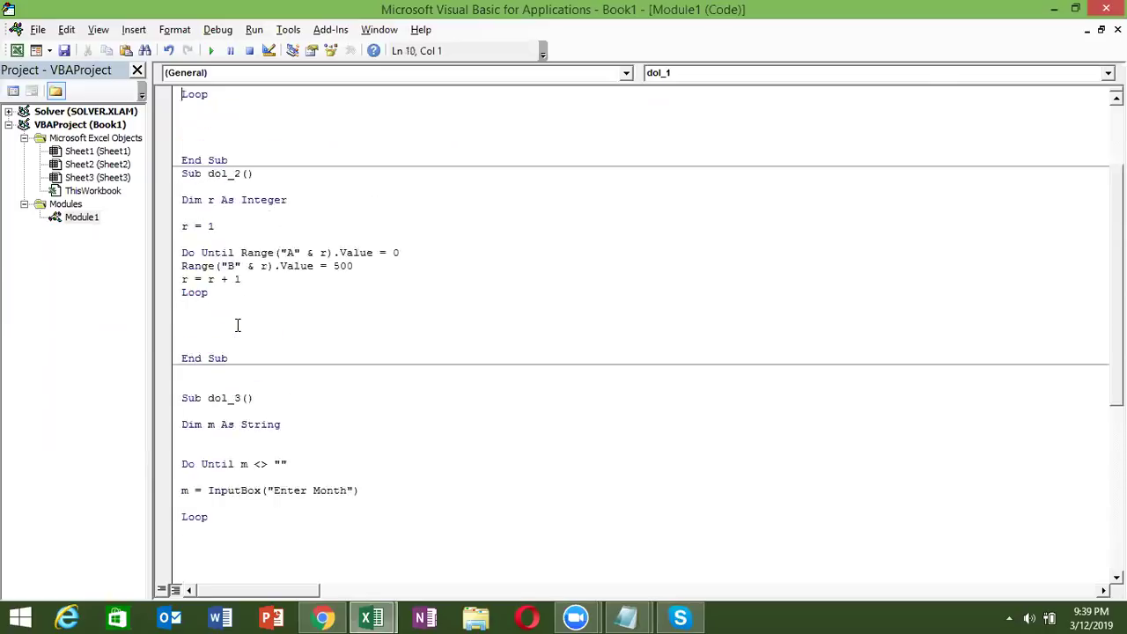
key("Up")
key("Up")
key("Up")
key("Down")
key("Down")
key("Down")
key("Down")
key("Down")
key("Down")
key("Down")
key("Down")
key("Down")
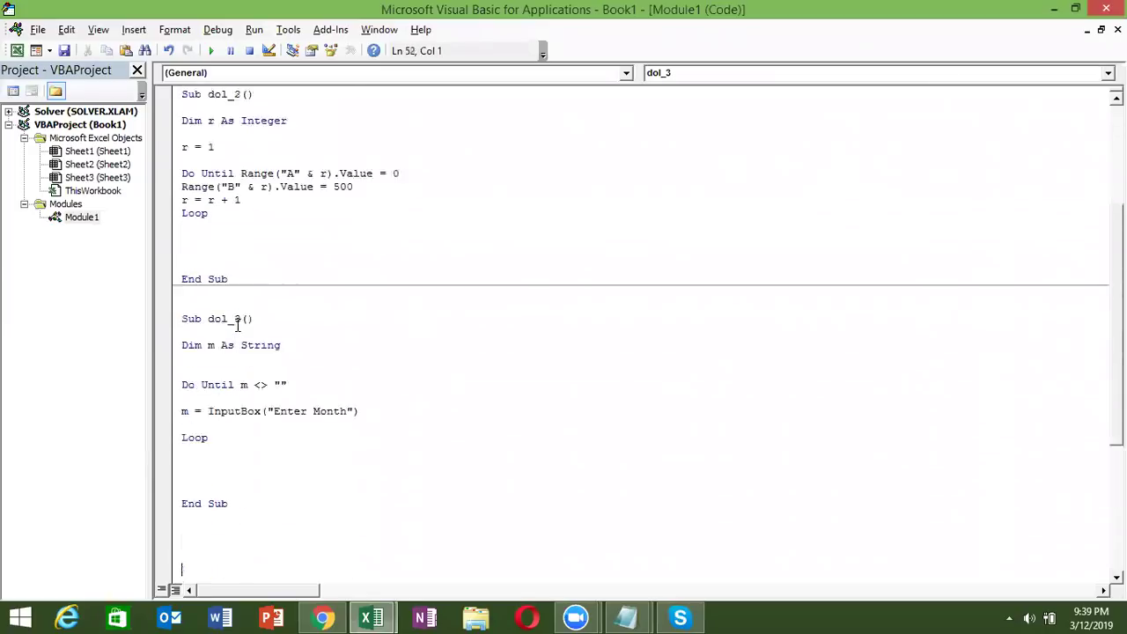
key("Down")
key("Down")
key("Down")
key("Up")
key("Up")
key("Up")
key("Up")
key("Up")
key("Up")
key("Up")
key("Up")
type("sub ")
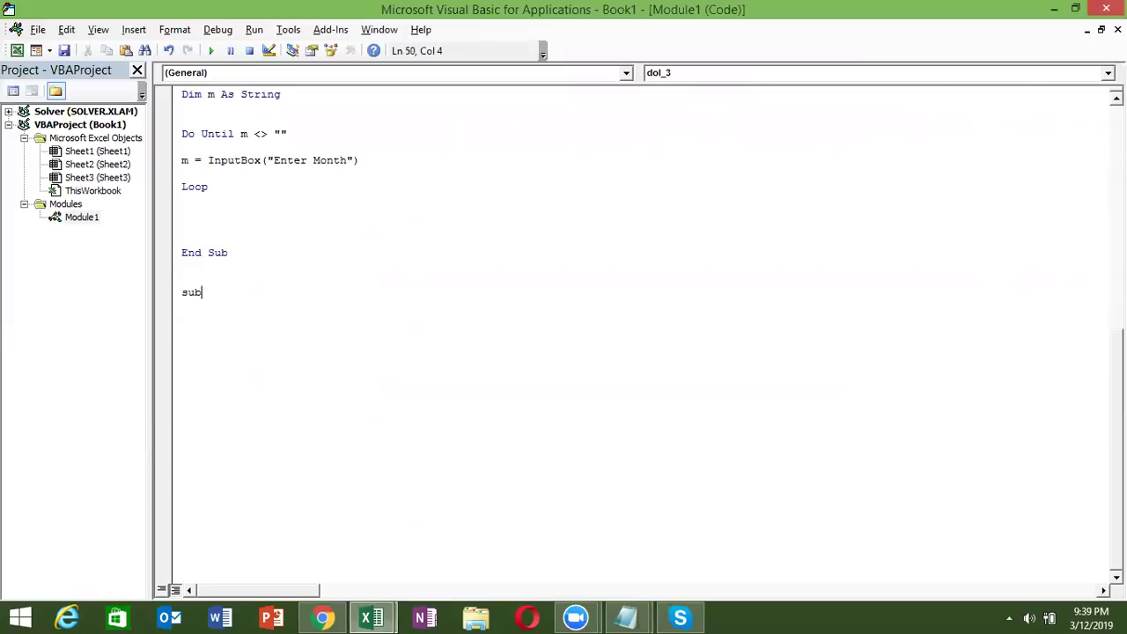
type("dir()")
key("Return")
key("Return")
key("Return")
key("Return")
key("Return")
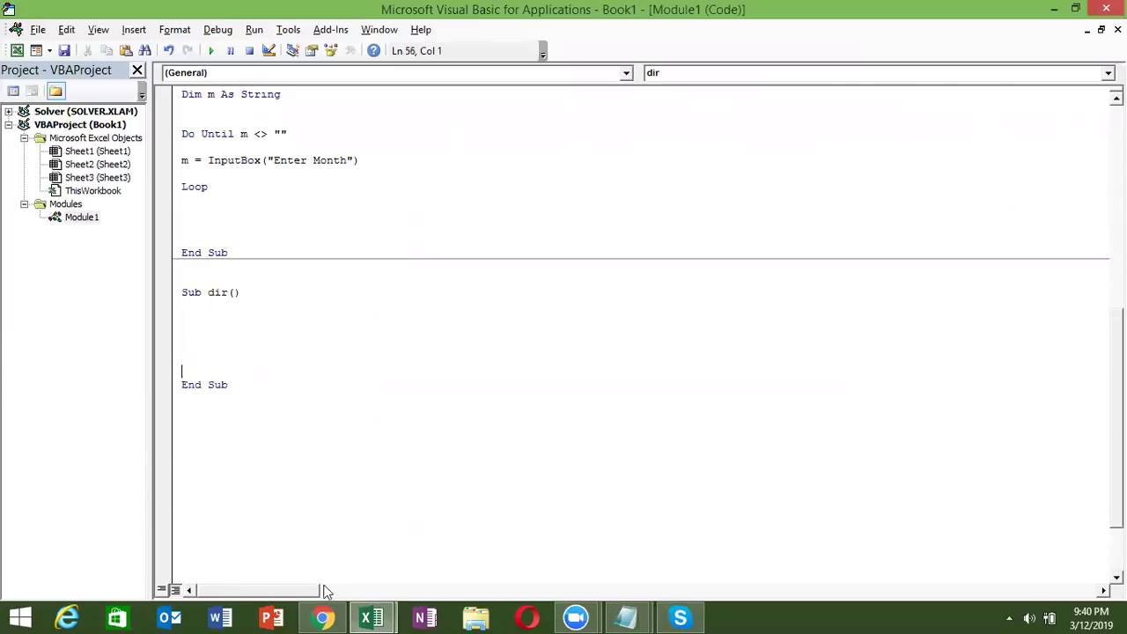
- In File Explorer, browse to D:\DVD\Disk-3\3.Dashboard\SAmple File
left_click(475, 617)
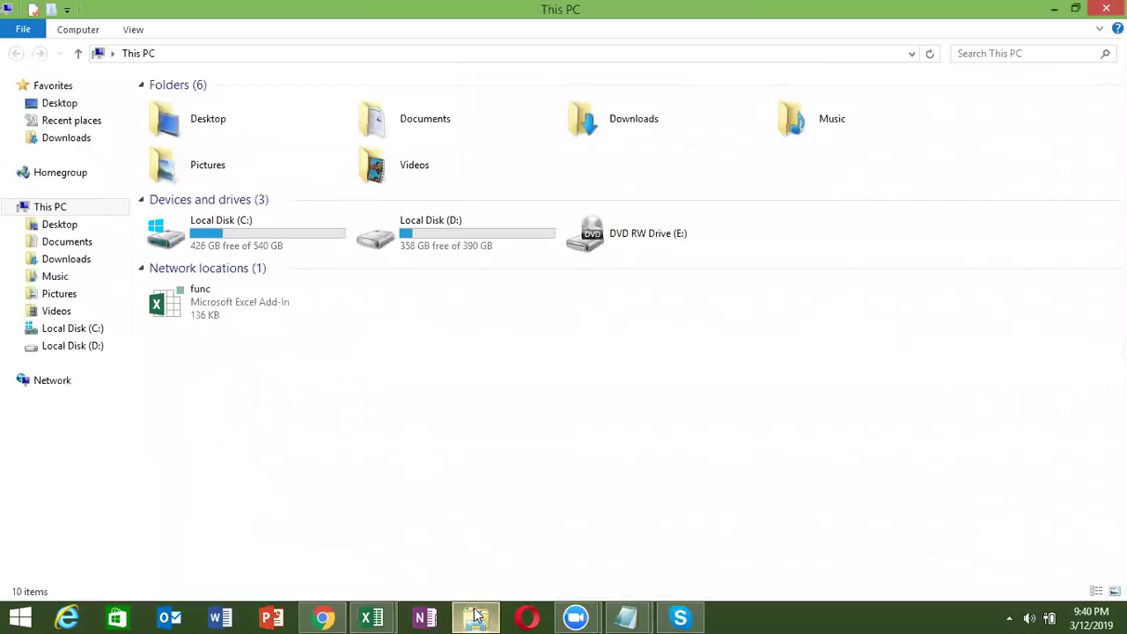
double_click(433, 222)
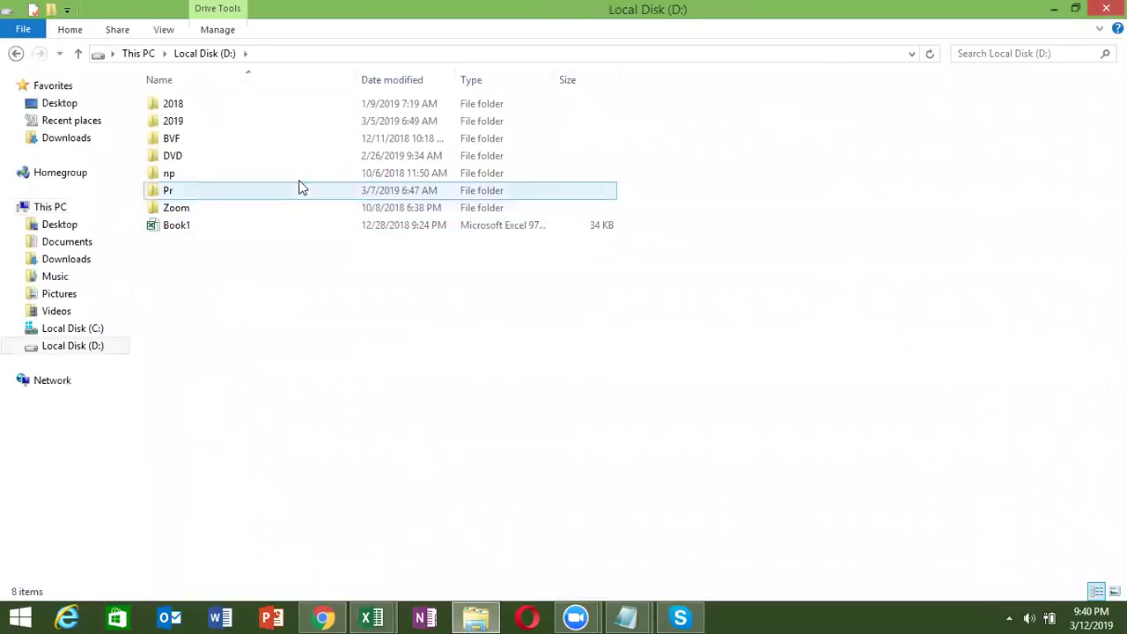
double_click(282, 158)
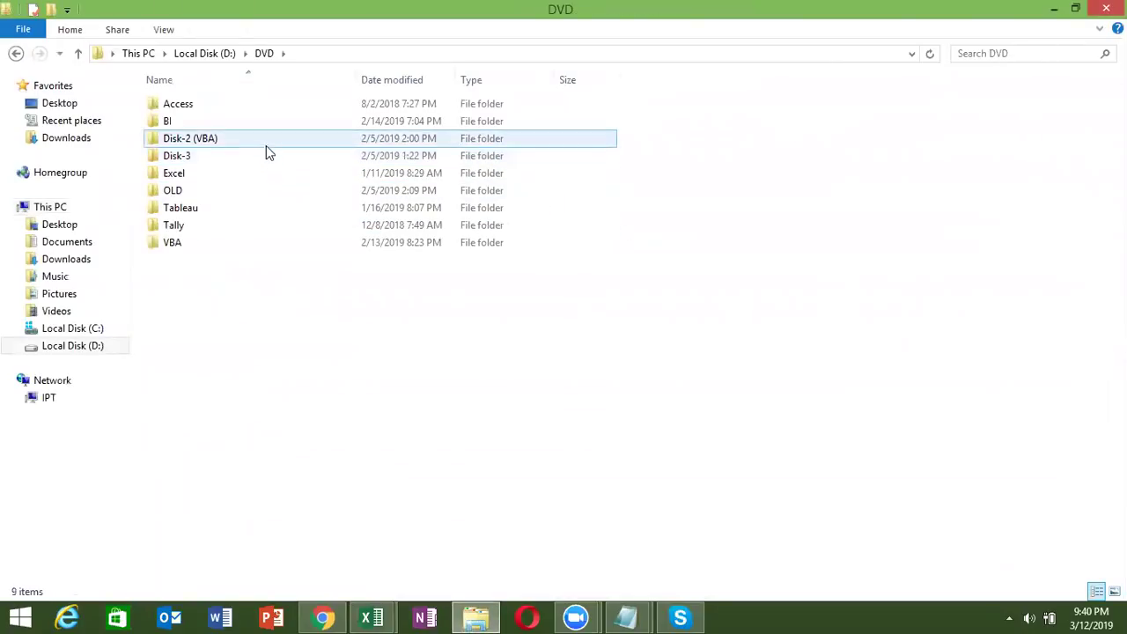
double_click(265, 157)
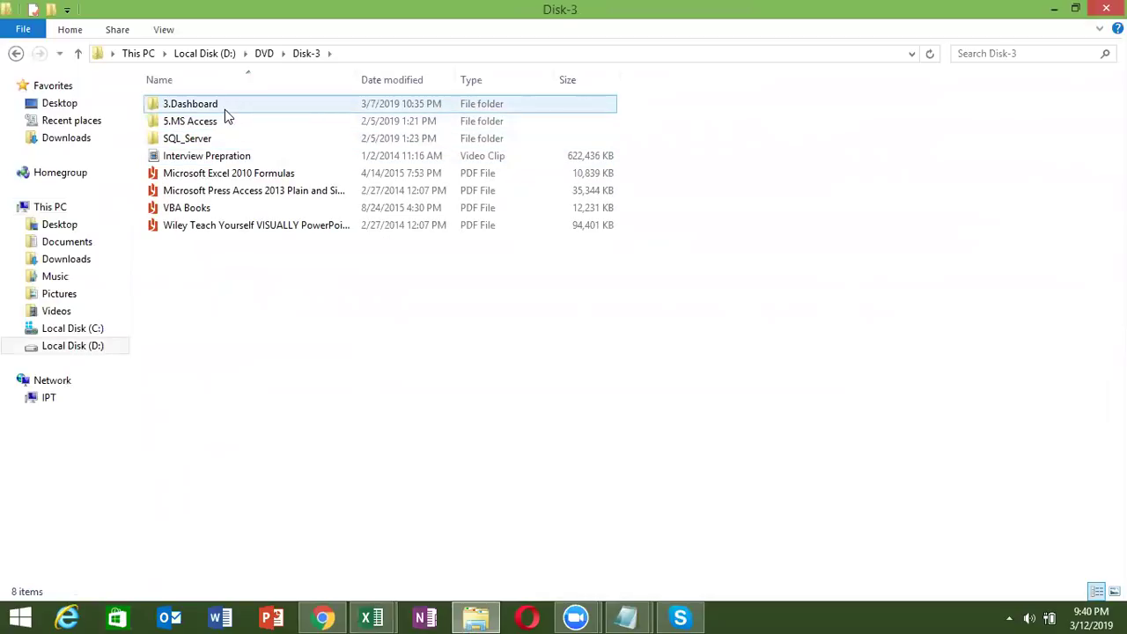
double_click(225, 110)
double_click(224, 109)
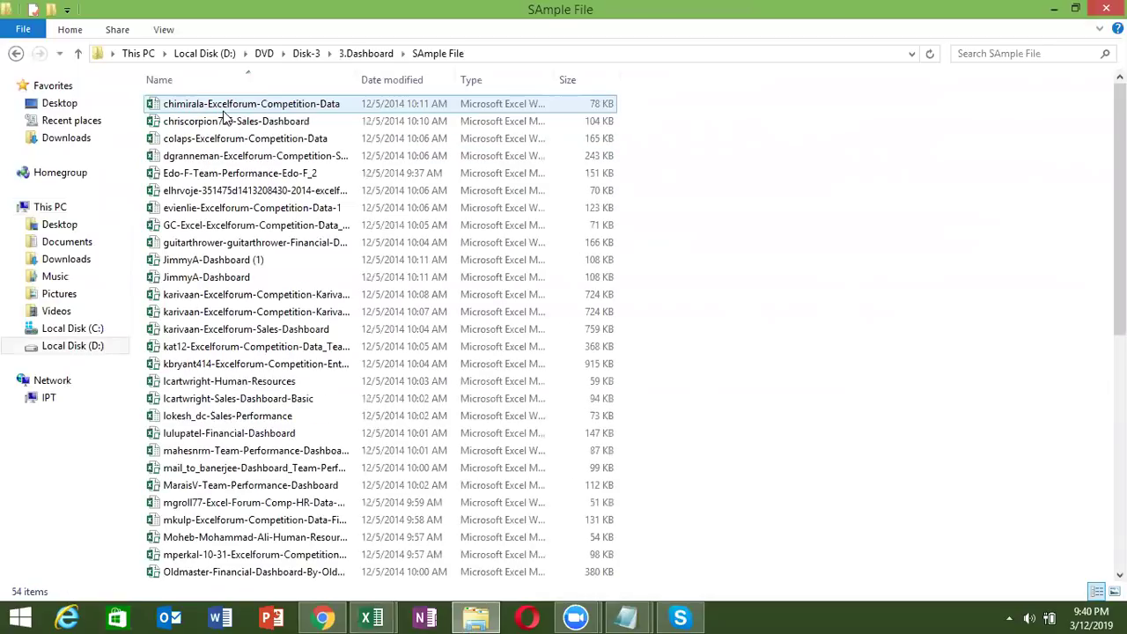
- Copy the SAmple File folder's full path and return to the dir procedure
left_click(536, 53)
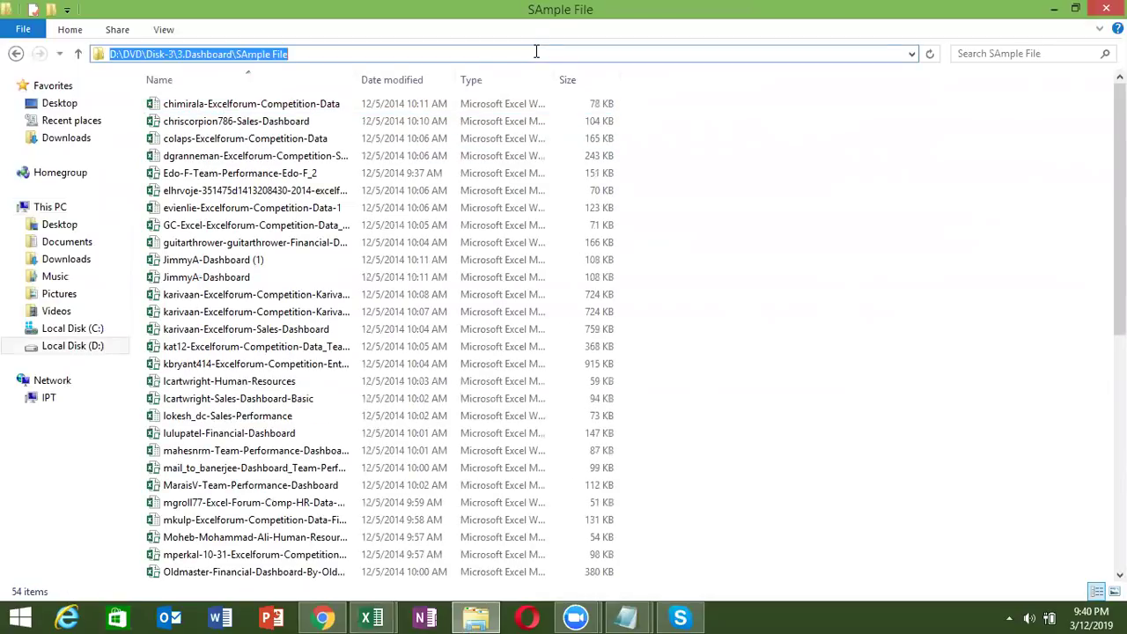
key("Escape")
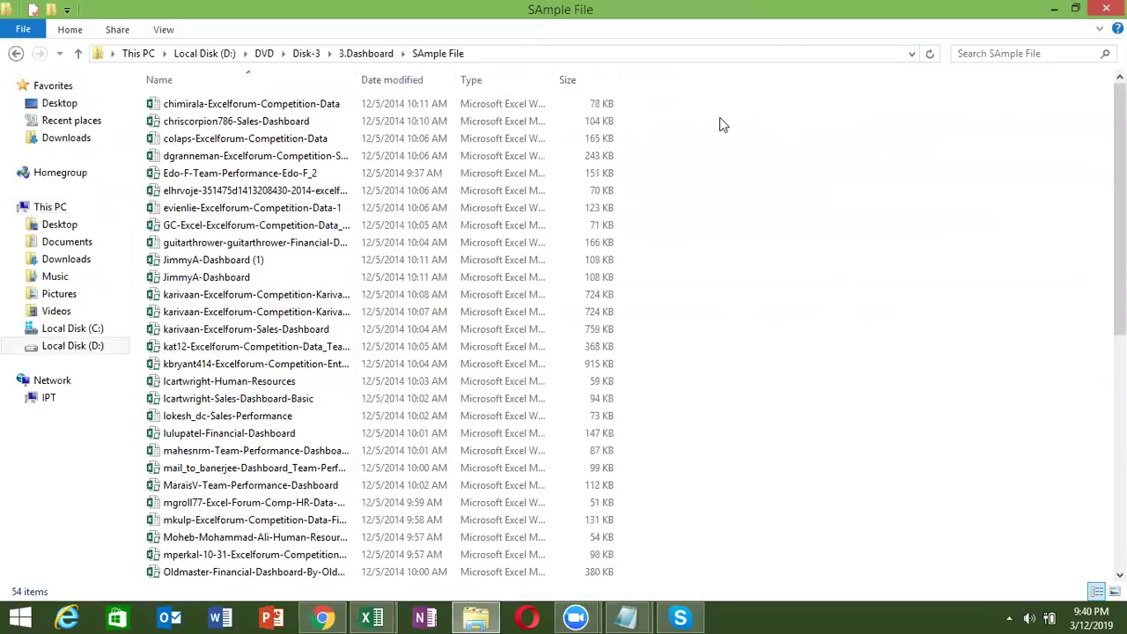
key("alt+Tab")
key("Up")
key("Up")
key("Up")
- Declare fn As String and start fn = Dir("<SAmple File path>\*.xls*")
type("dim fn a")
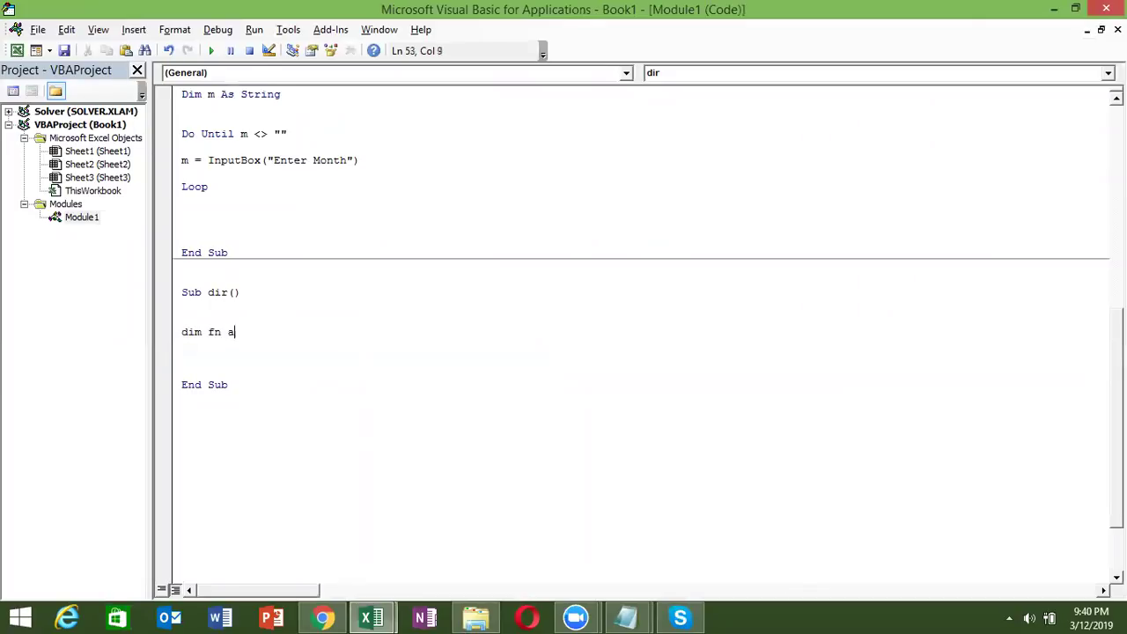
type("s str")
key("Return")
key("Return")
type("fn=")
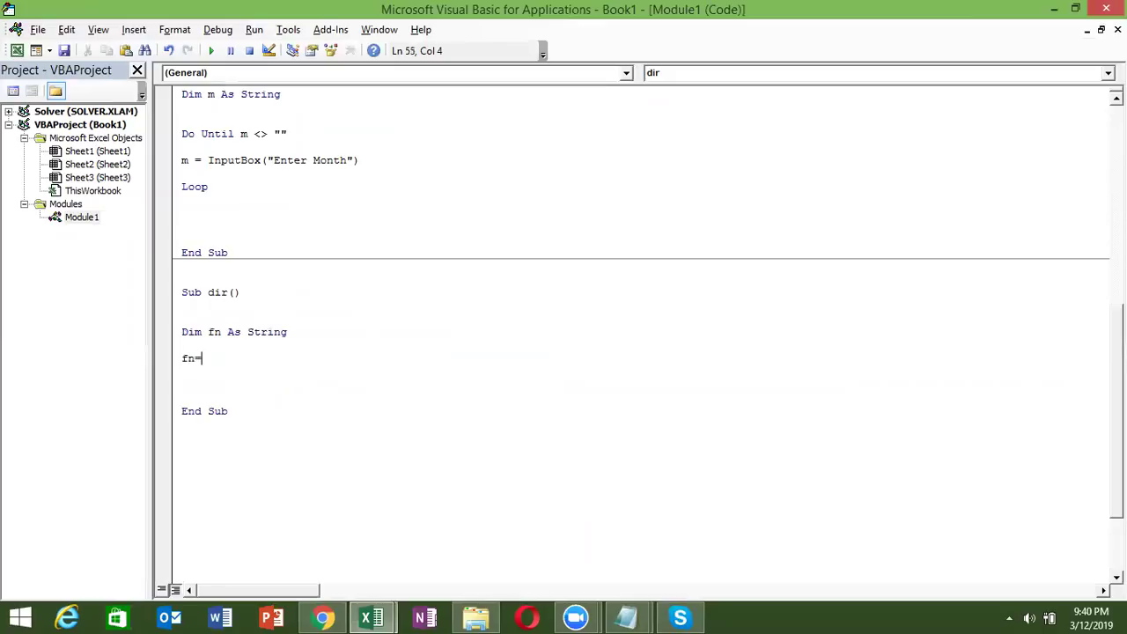
type("dir(\"")
type("D:\\DVD\\Disk-3\\3.Dashboard\\SAmple File")
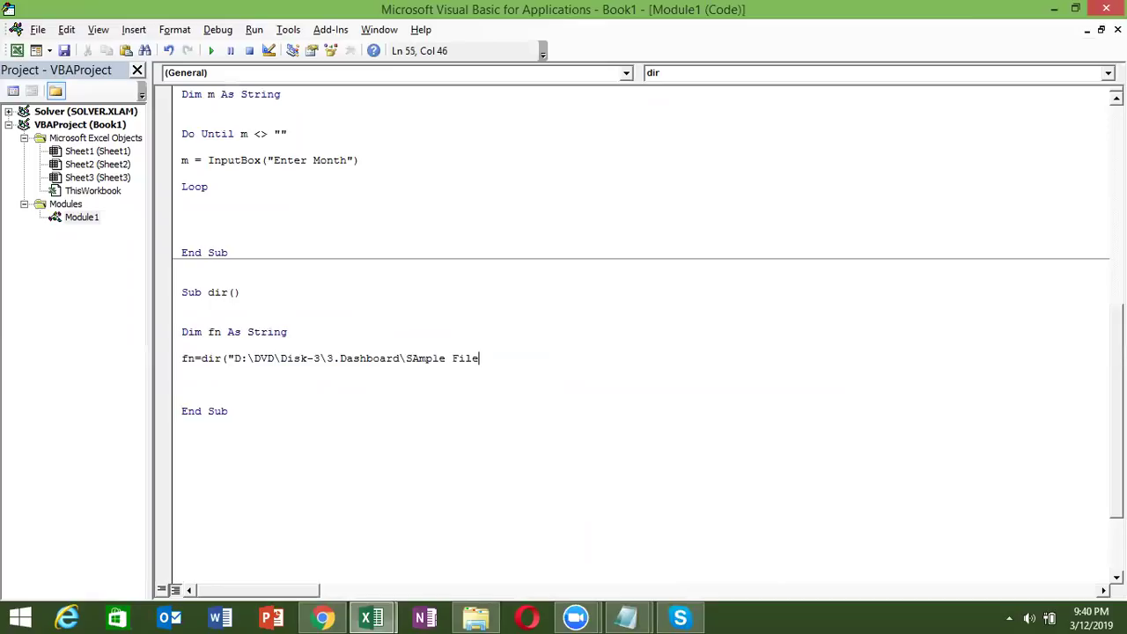
type("\\*.")
type("xls")
type("*")
key("BackSpace")
type("*\"")
- Add the vbNormal argument and closing bracket to the Dir call, clearing the compile errors
type(",")
key("Left")
left_click(589, 351)
key("Return")
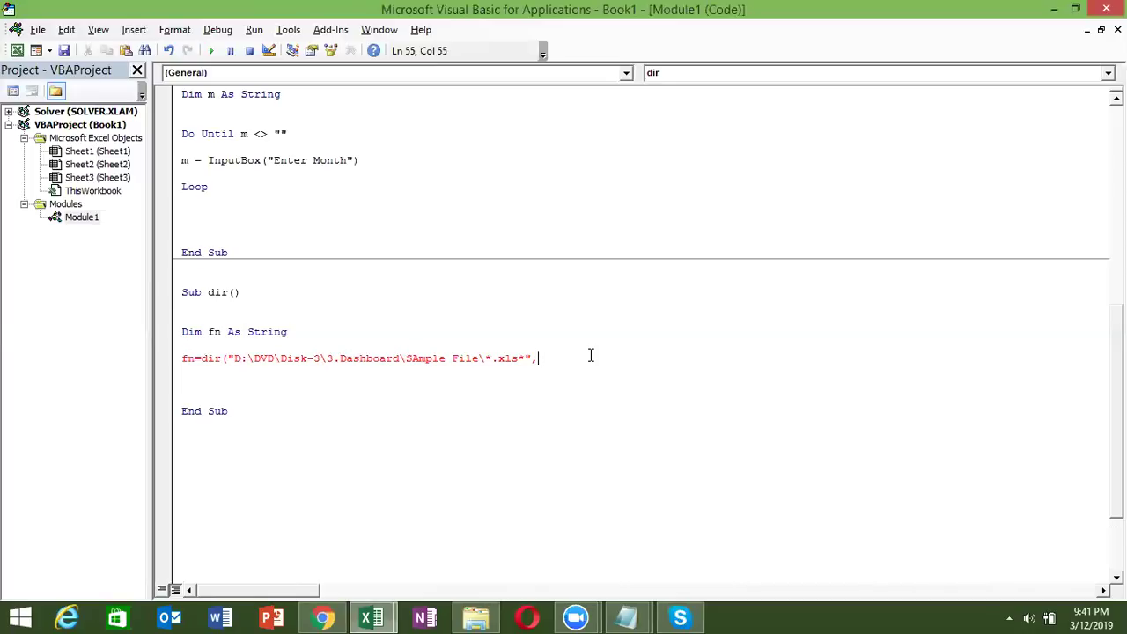
key("BackSpace")
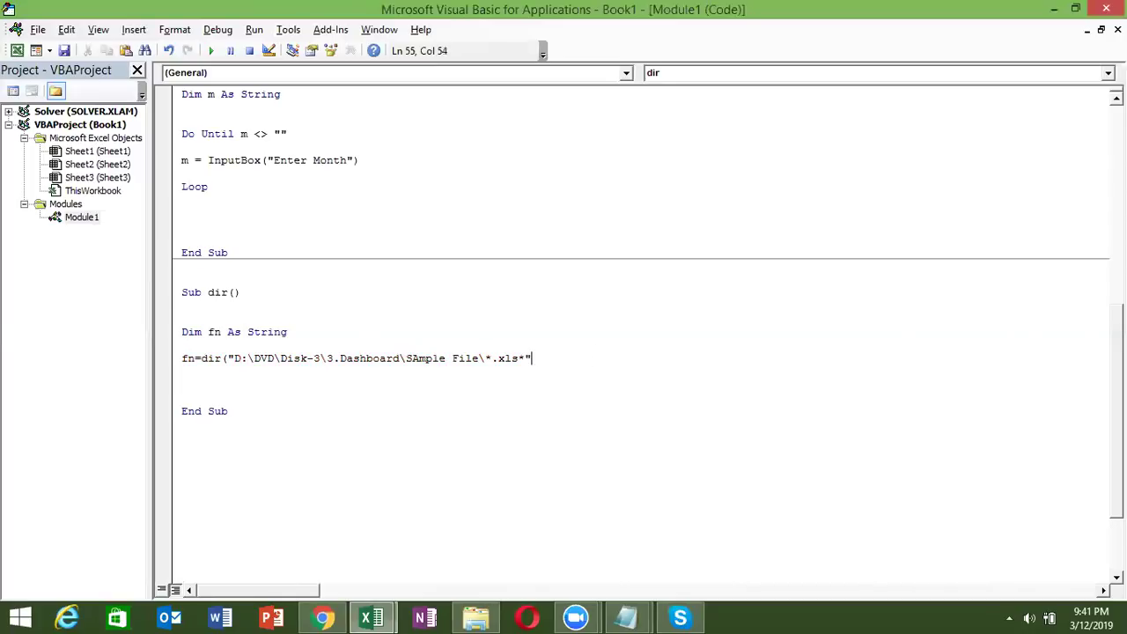
type(",")
key("BackSpace")
type(",vbnor")
type("mal")
key("Return")
key("Return")
type(")")
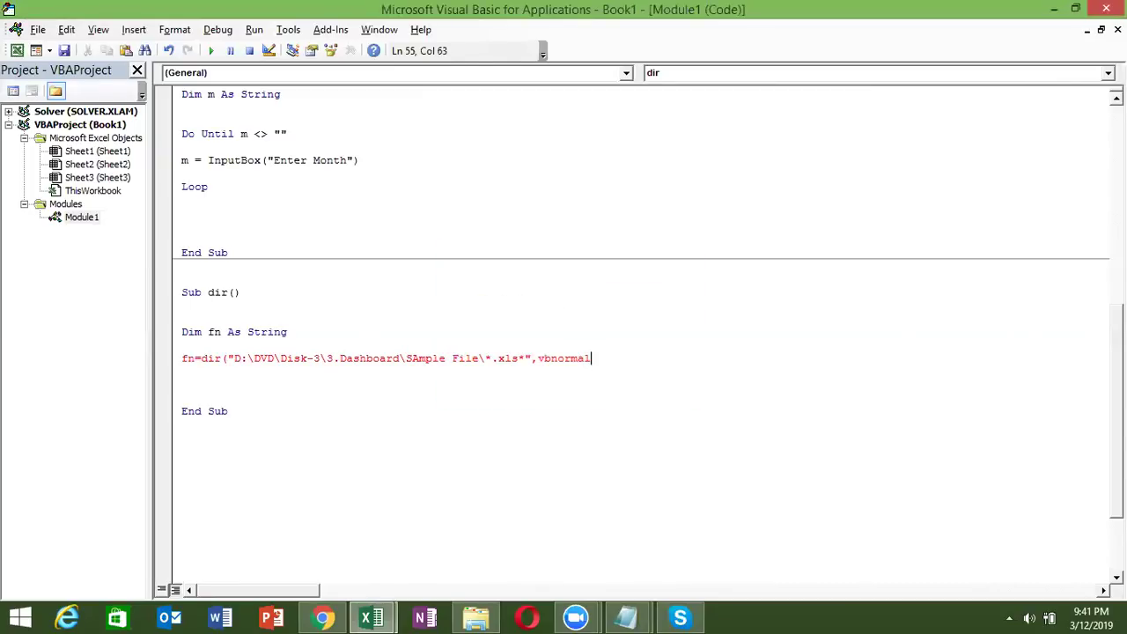
key("Return")
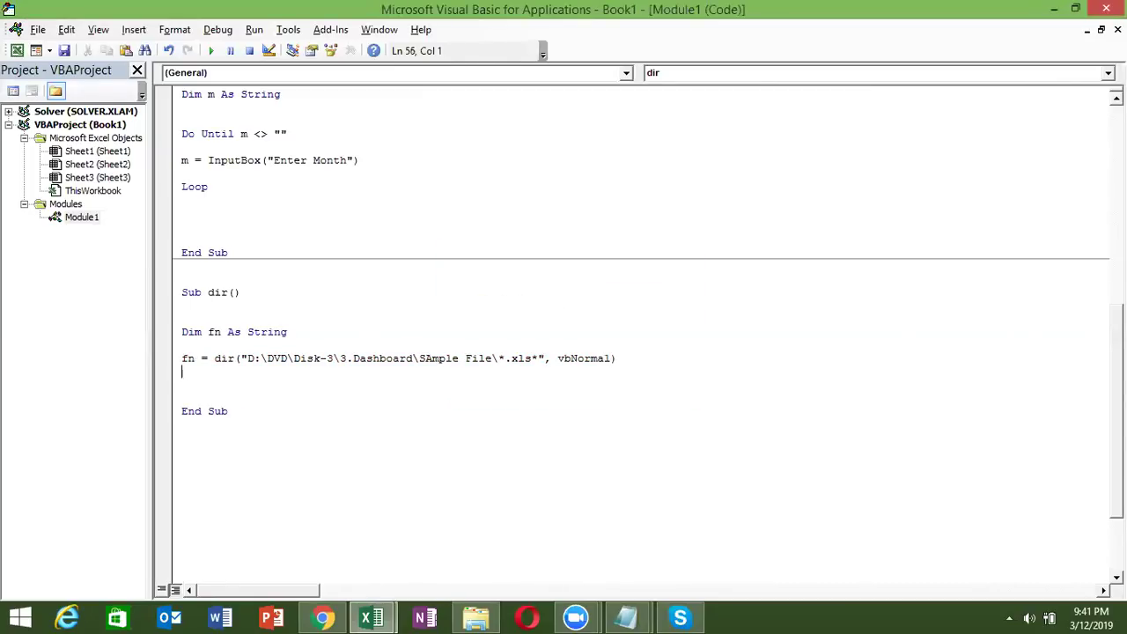
key("Return")
- Rename the procedure to dir_1 and retype Dir in the fn assignment
left_click(189, 358)
key("Right")
key("Right")
key("Right")
key("Right")
key("Right")
key("Right")
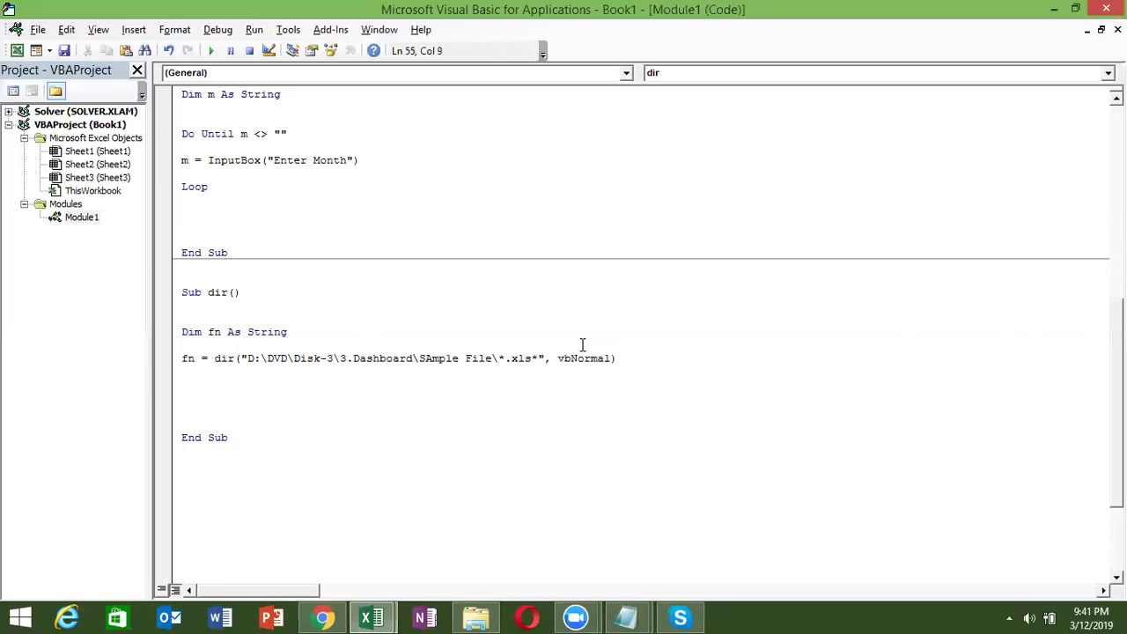
left_click(214, 292)
key("Right")
key("Right")
type("_1")
left_click(235, 389)
double_click(225, 359)
type("Dir")
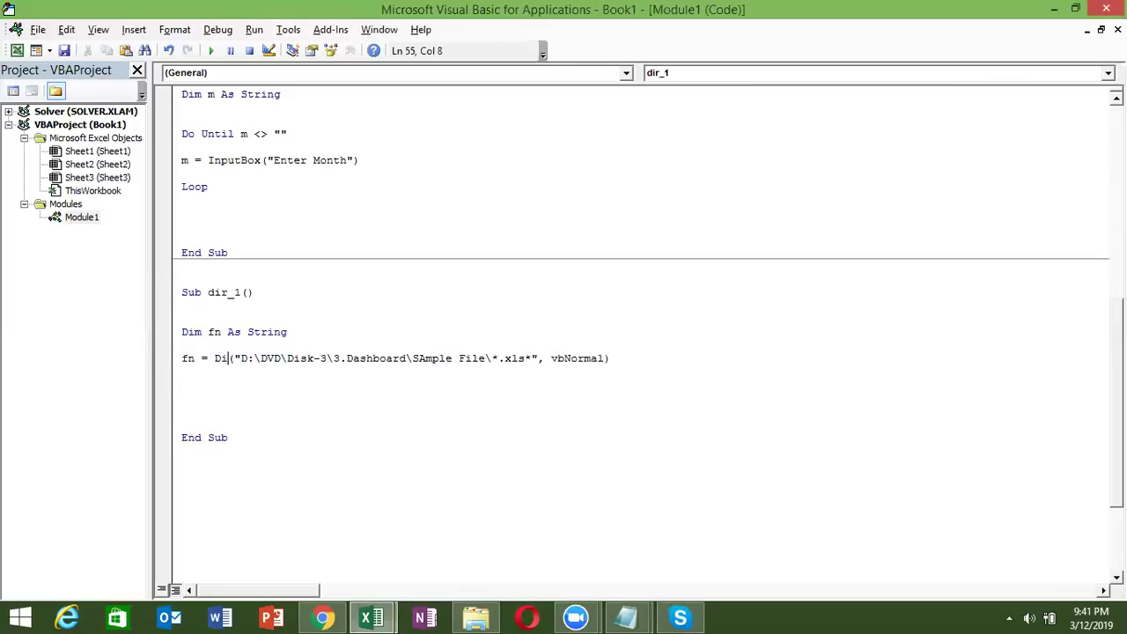
left_click(182, 370)
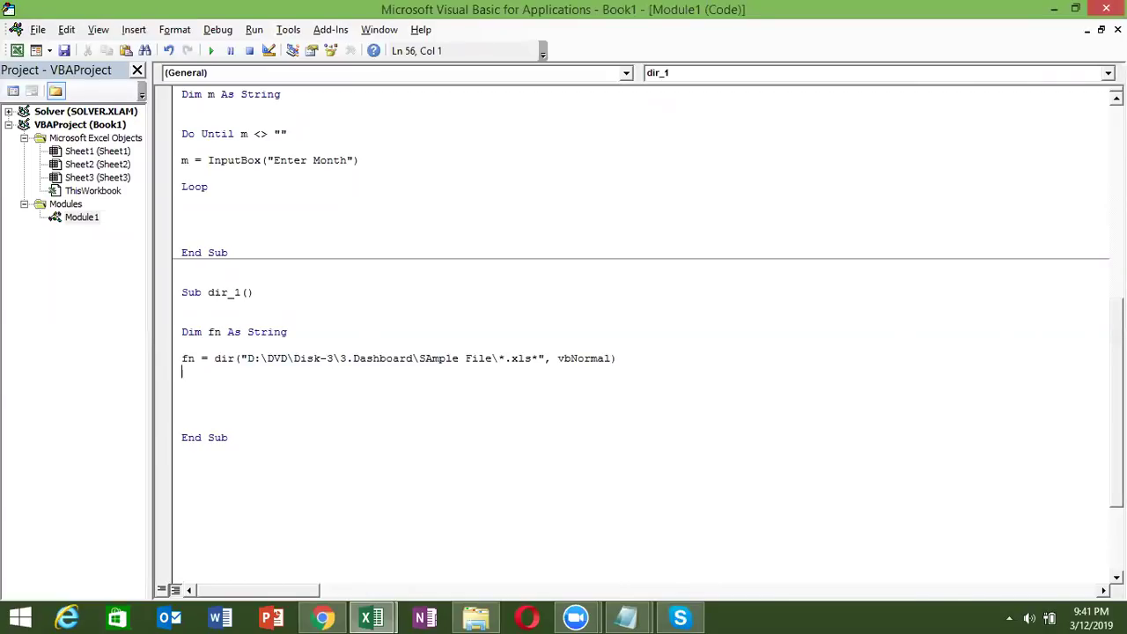
left_click(182, 397)
left_click(182, 384)
key("alt+Tab")
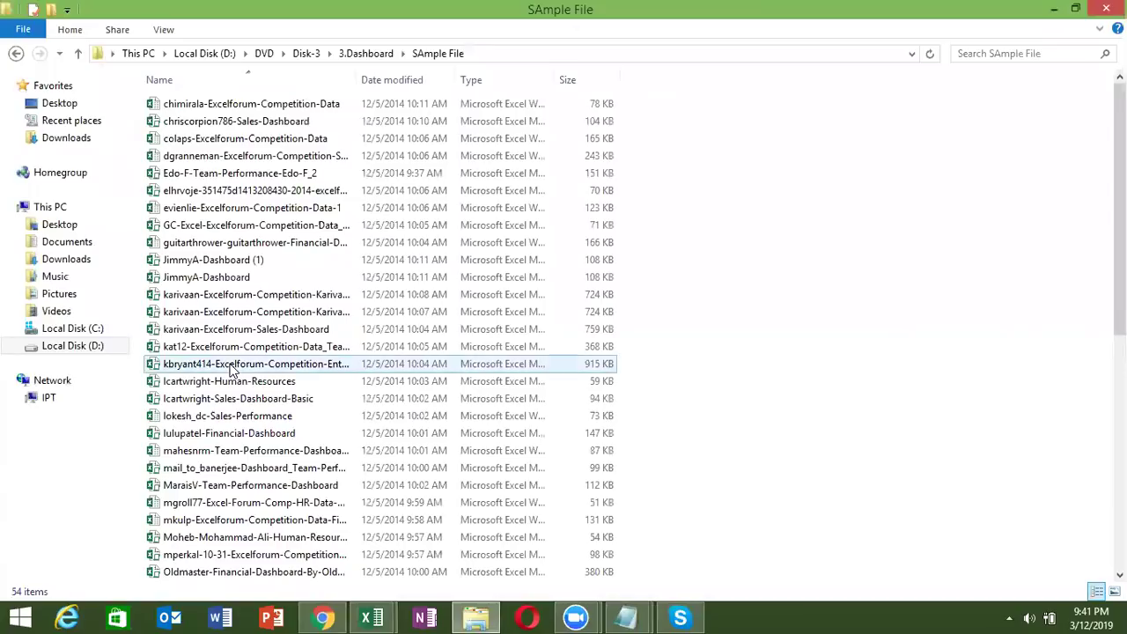
key("alt+Tab")
key("alt+Tab")
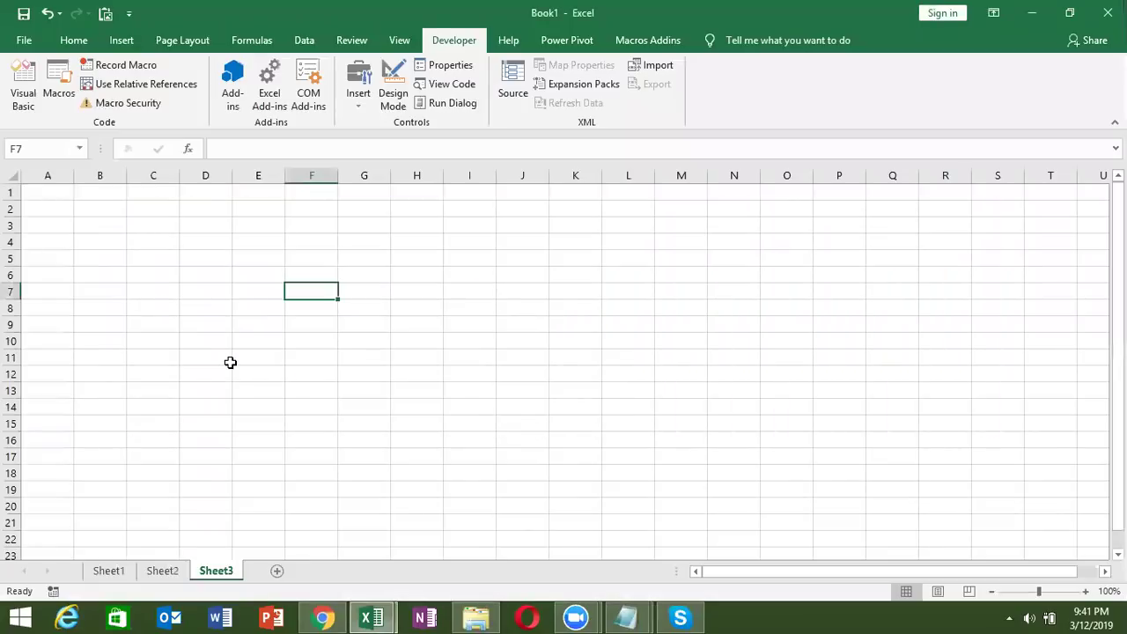
left_click(60, 195)
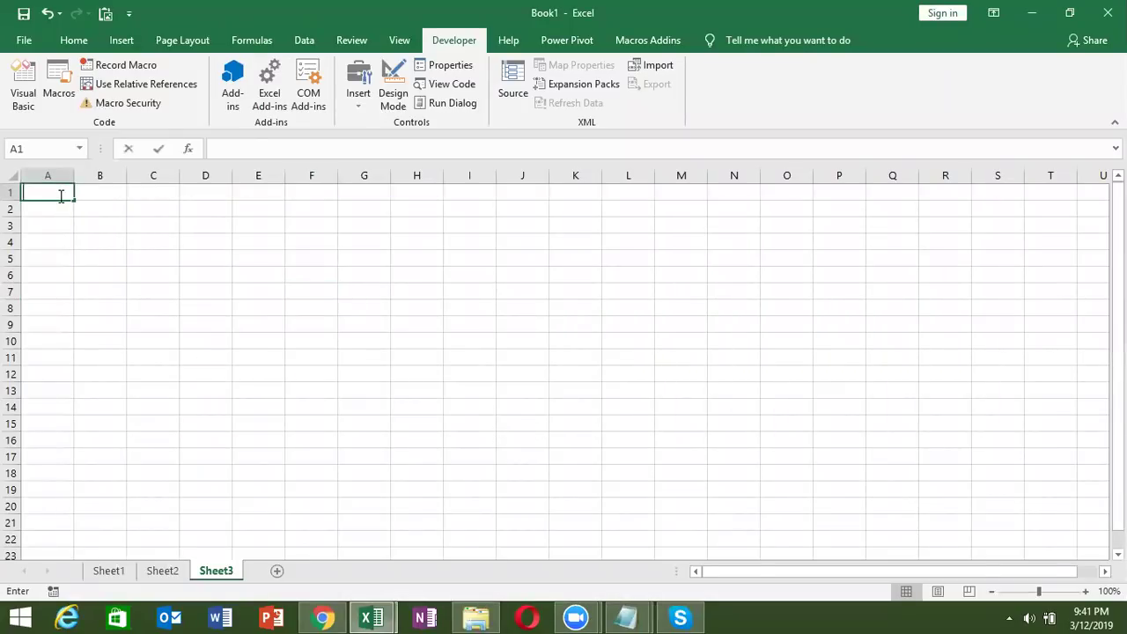
key("alt+Tab")
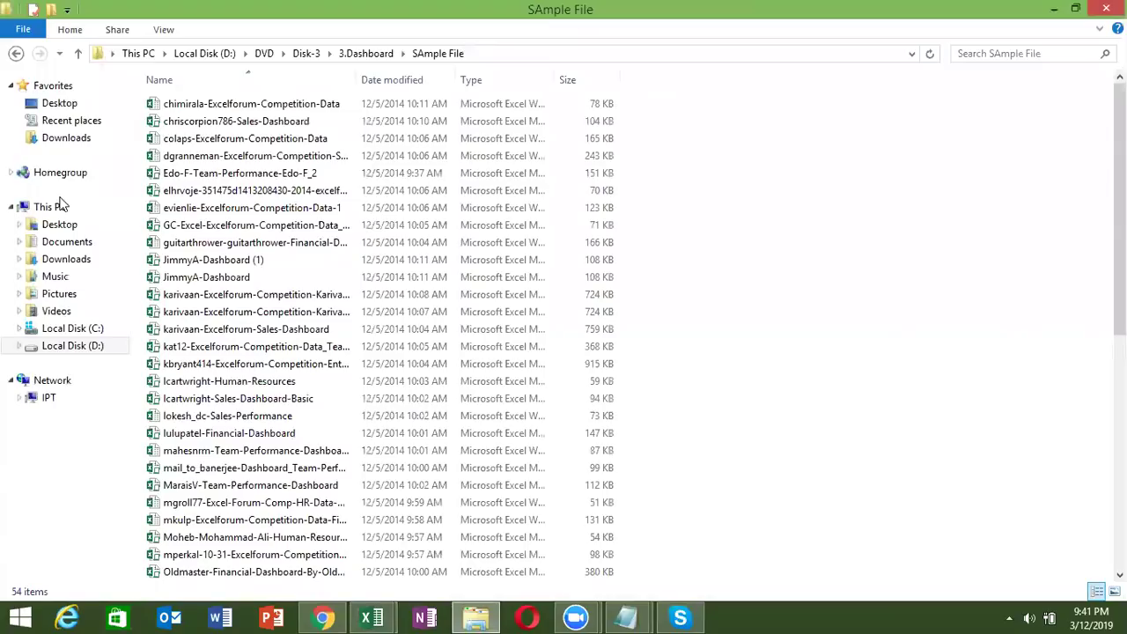
key("alt+Tab")
key("Tab")
key("alt+Tab")
type("range(\"A65000\")")
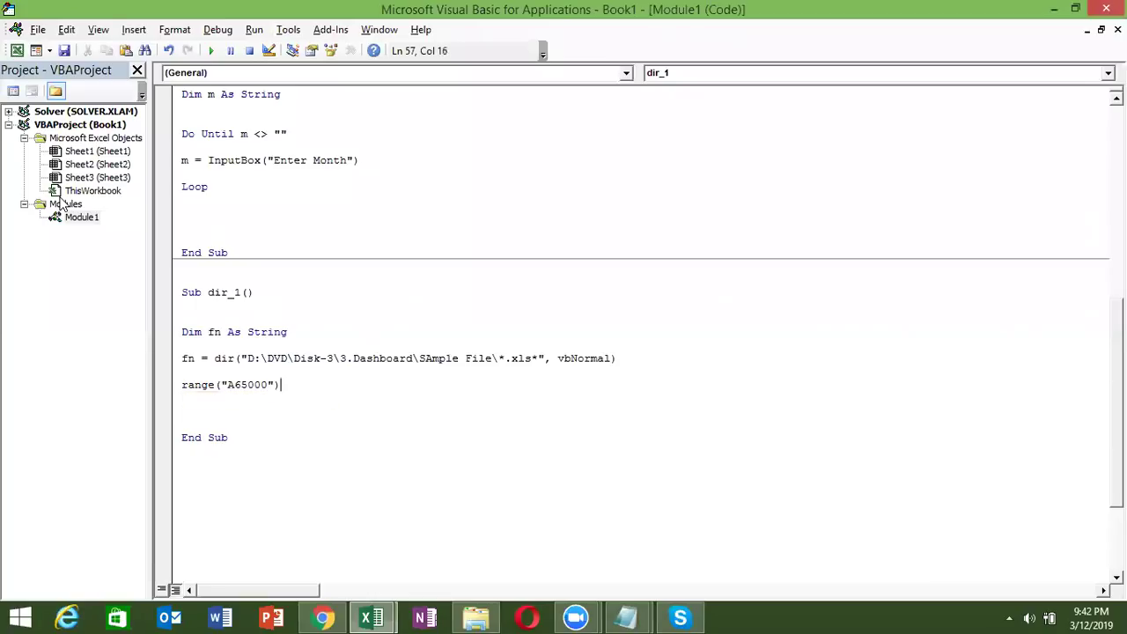
type(".")
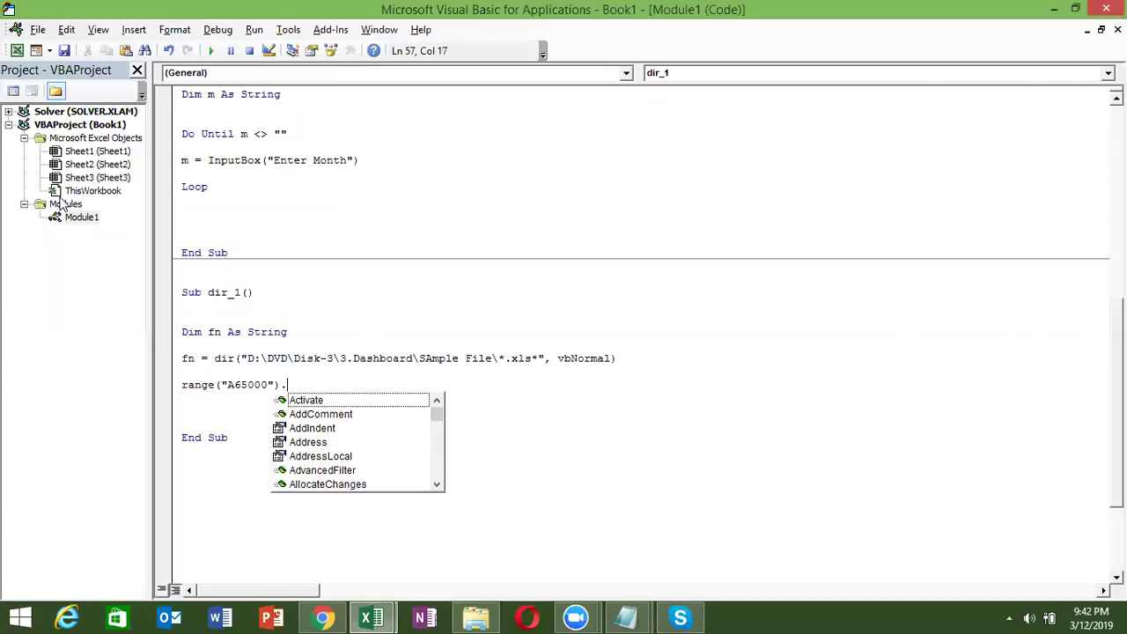
type("e")
- Complete the line Range("A65000").End(xlUp).Offset(1, 0).Value = fn
key("Tab")
type("(xlu")
key("Tab")
type(")")
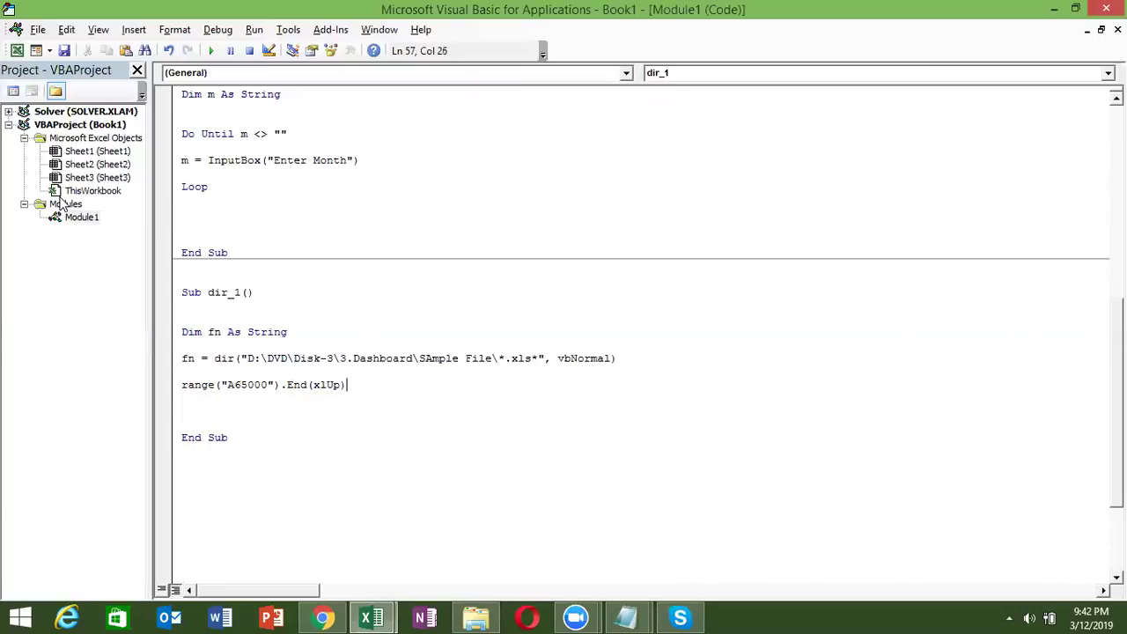
type(".of")
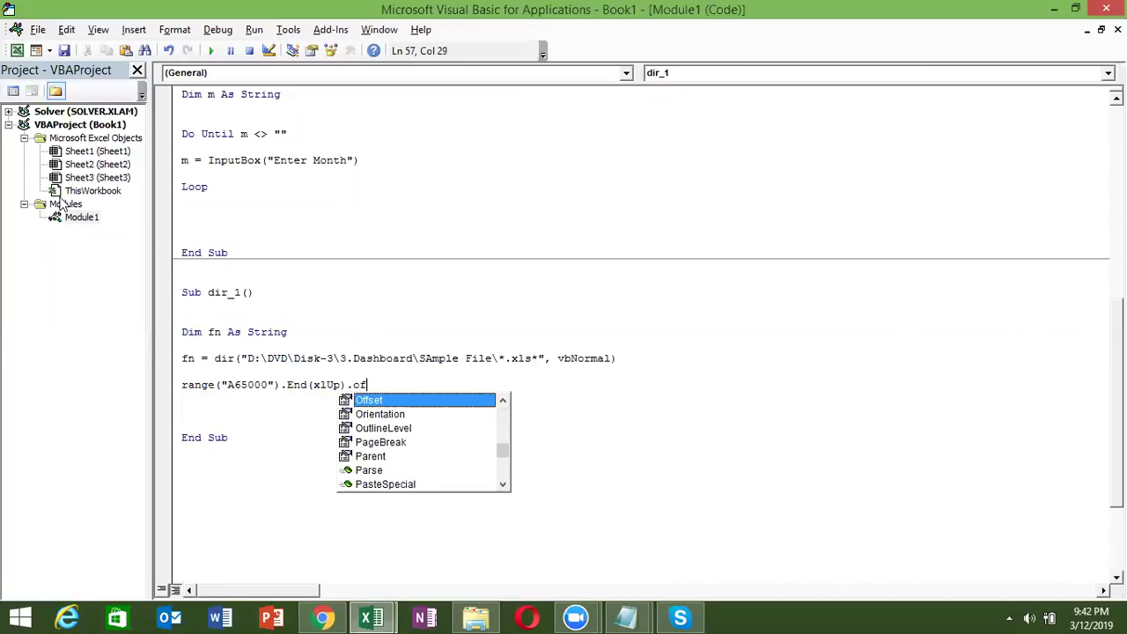
key("Tab")
type("(1,0).v")
key("Tab")
type("= ")
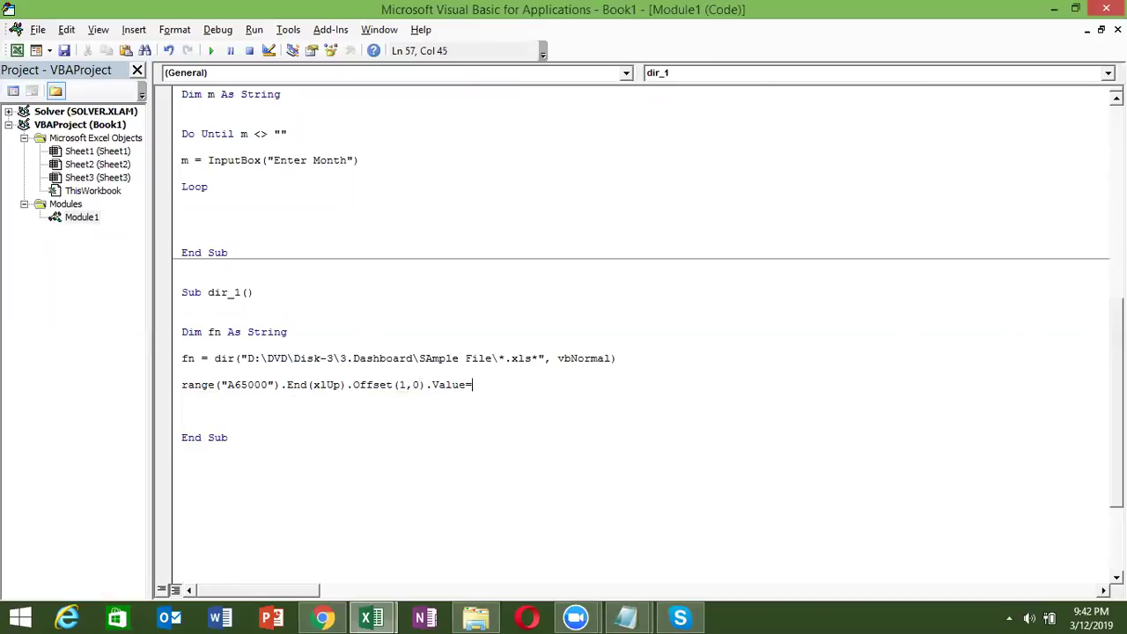
type("fn")
key("Return")
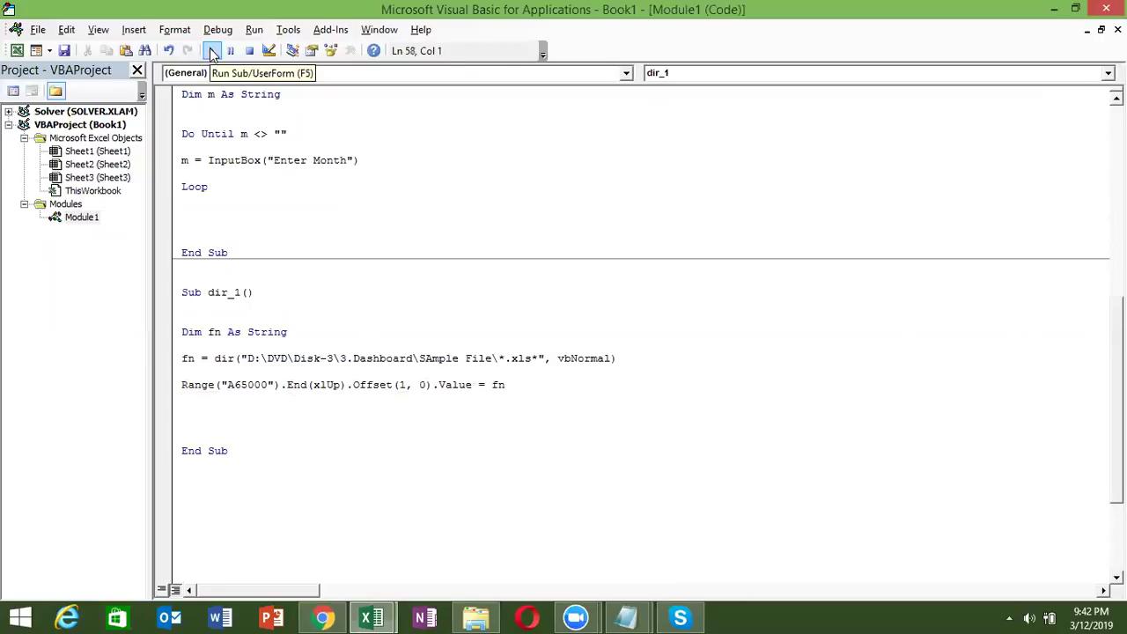
- Check the file name written to cell A2 on Sheet3, then return to the code
key("alt+Tab")
key("alt+Tab")
key("Tab")
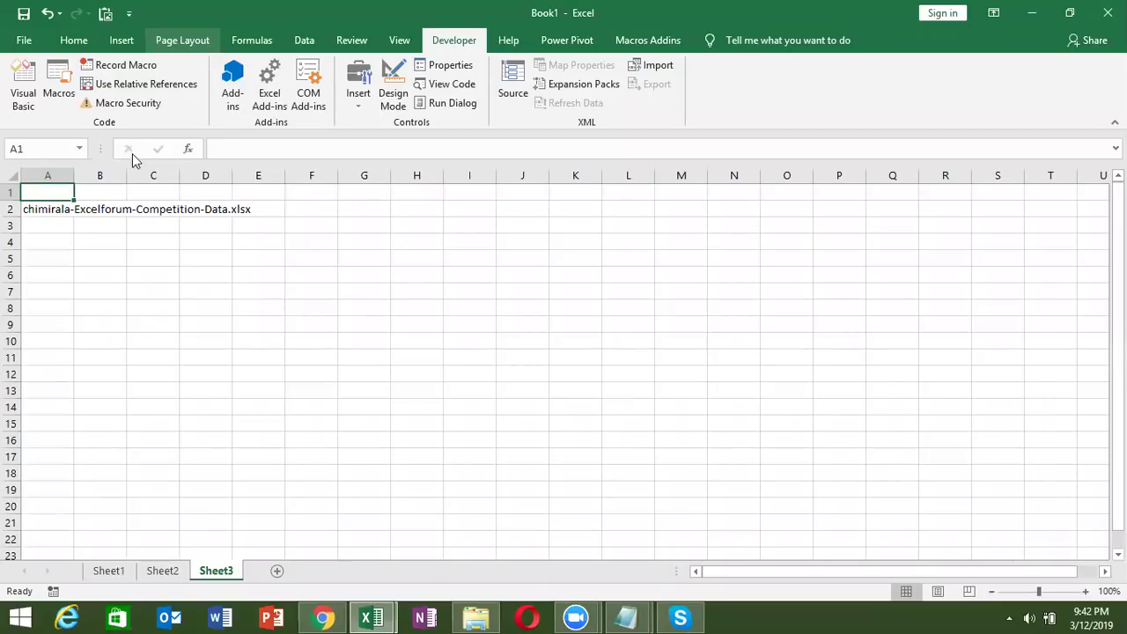
left_click(35, 208)
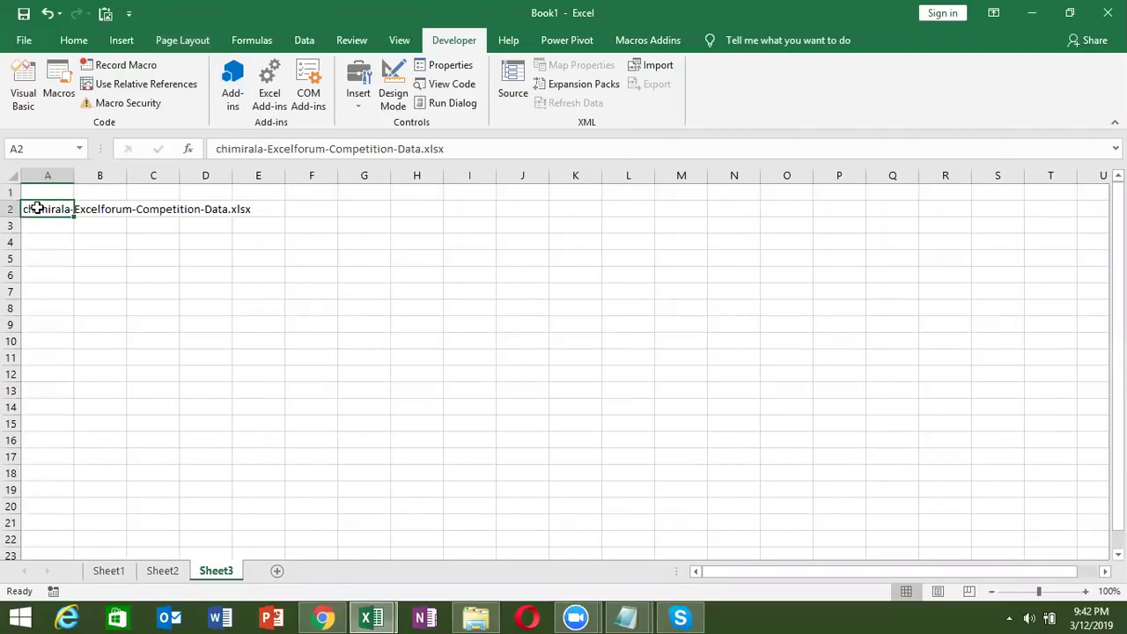
key("alt+Tab")
key("Tab")
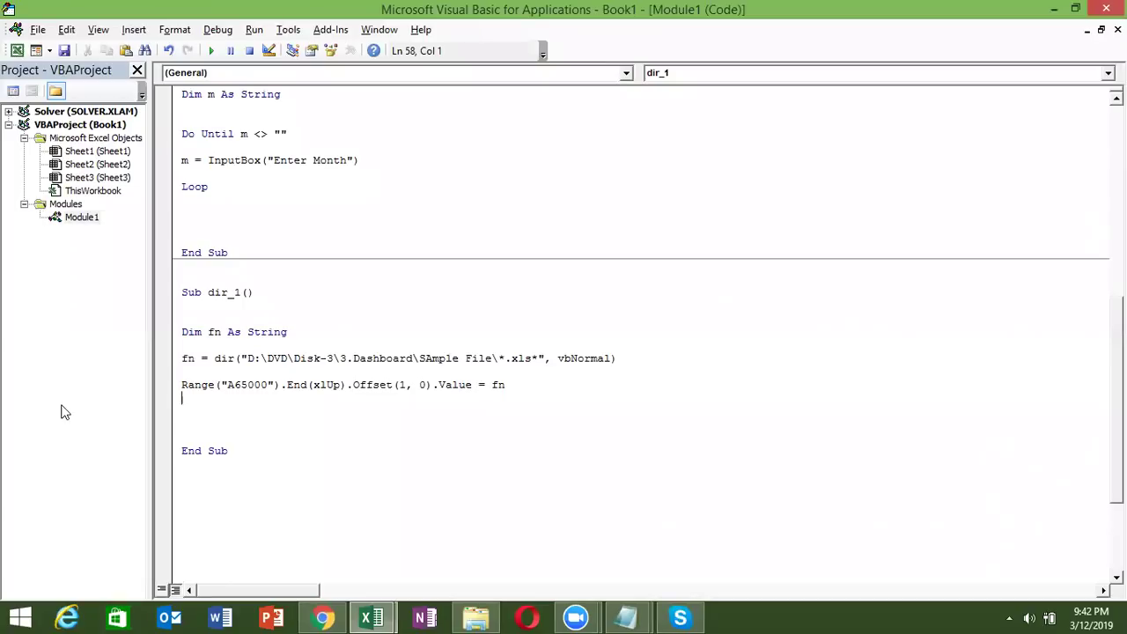
- Add fn = dir() and a copy of the Range(...).Value = fn line for the next file
left_click(195, 368)
left_click(190, 410)
type("fn = dir")
type("()")
key("Return")
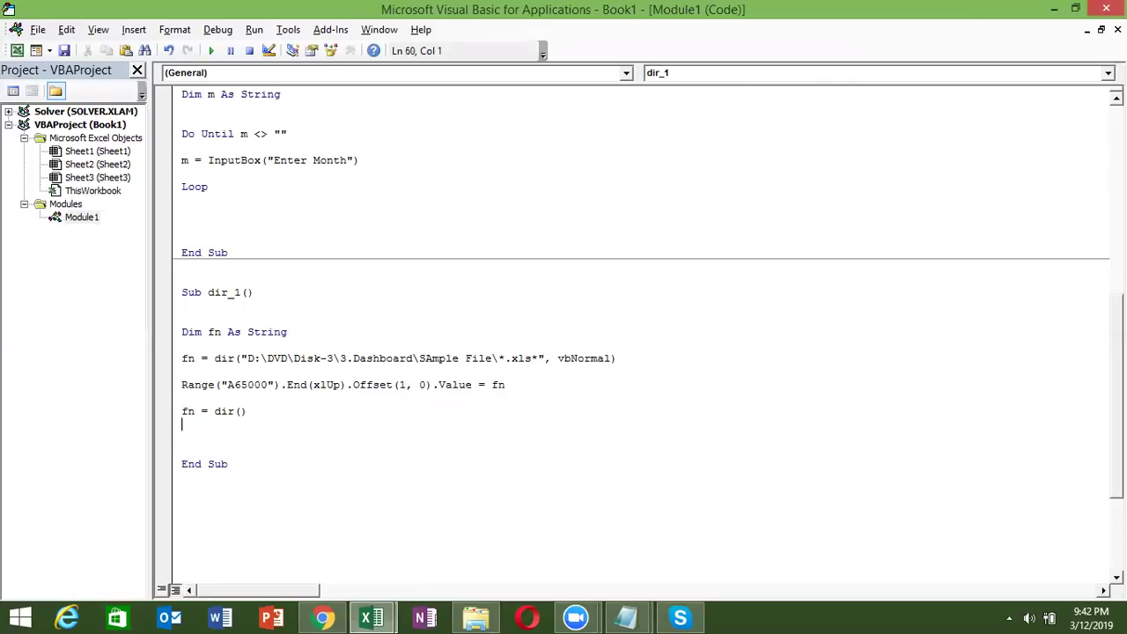
key("Up")
key("Up")
key("Up")
key("shift+Down")
key("ctrl+c")
key("Down")
key("Down")
key("Down")
key("ctrl+v")
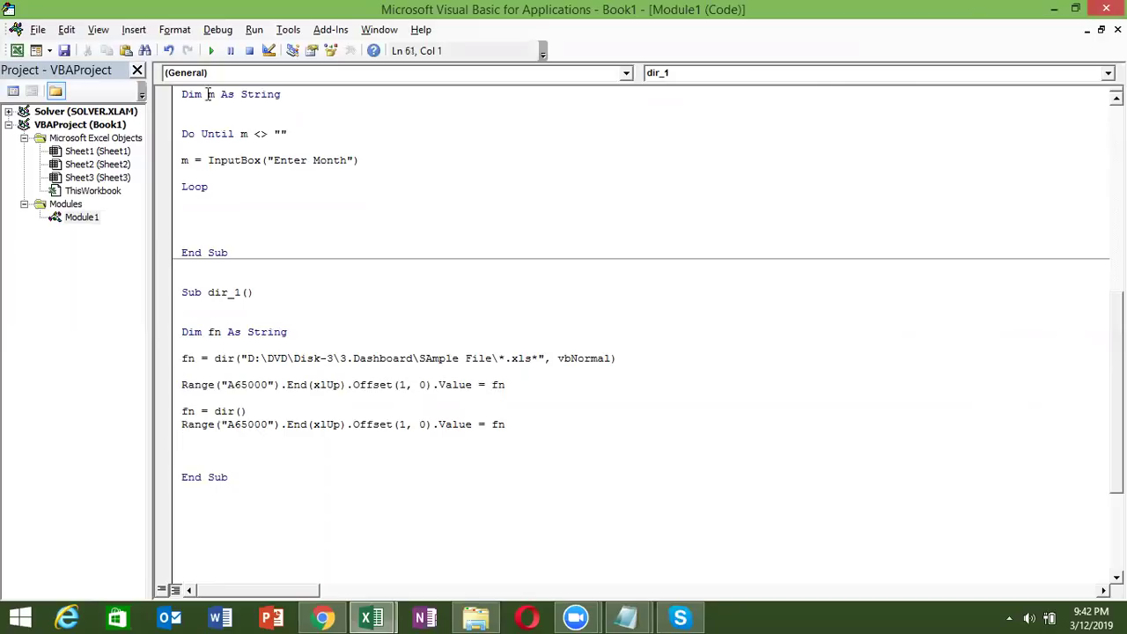
- Run dir_1, then clear the file names in A2:A4 on Sheet3
left_click(219, 55)
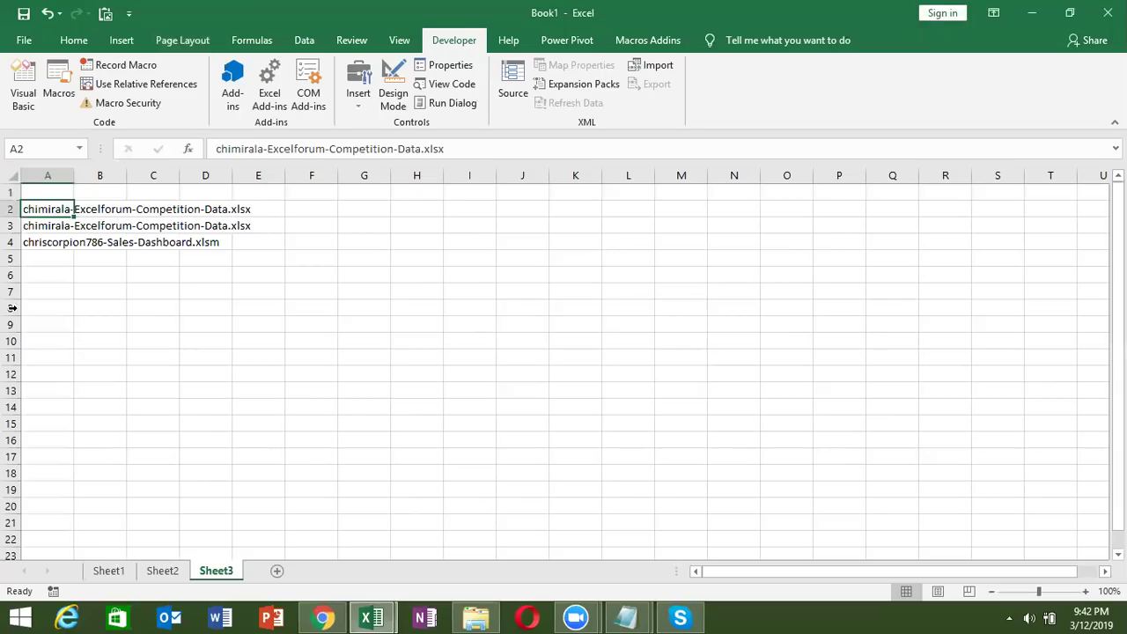
left_click(37, 225)
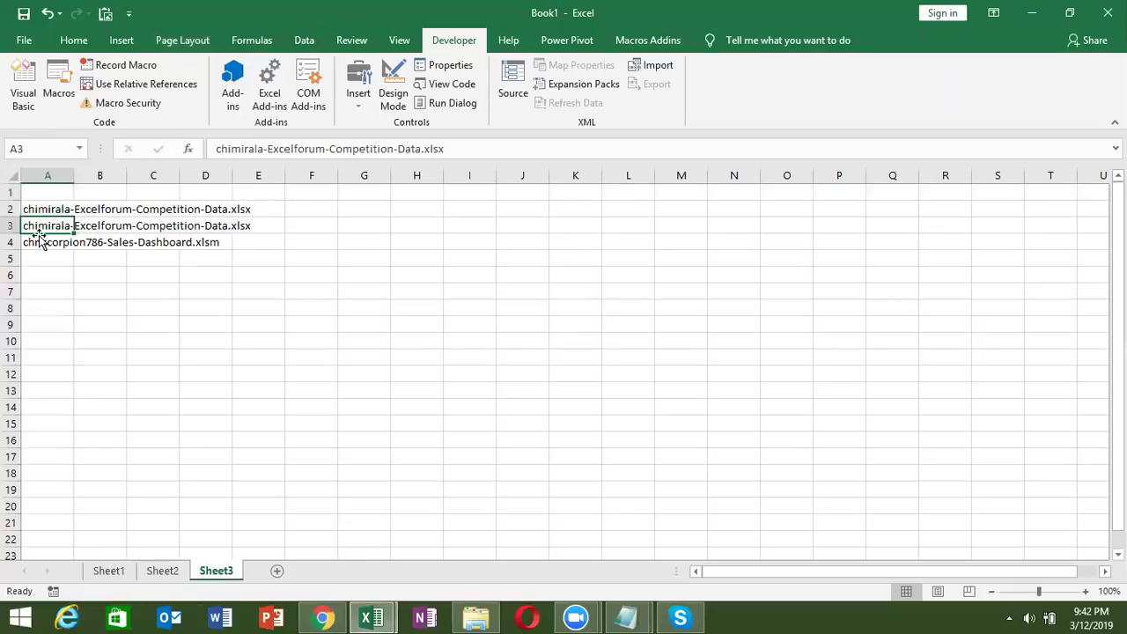
left_click_drag(40, 211, 39, 236)
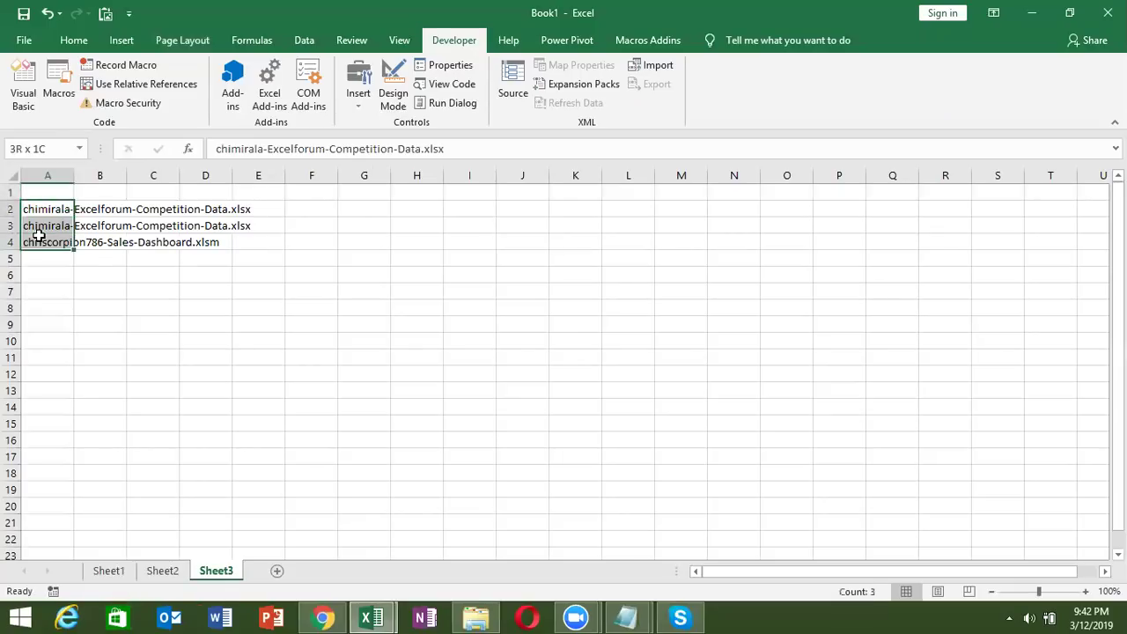
key("Delete")
key("alt+F11")
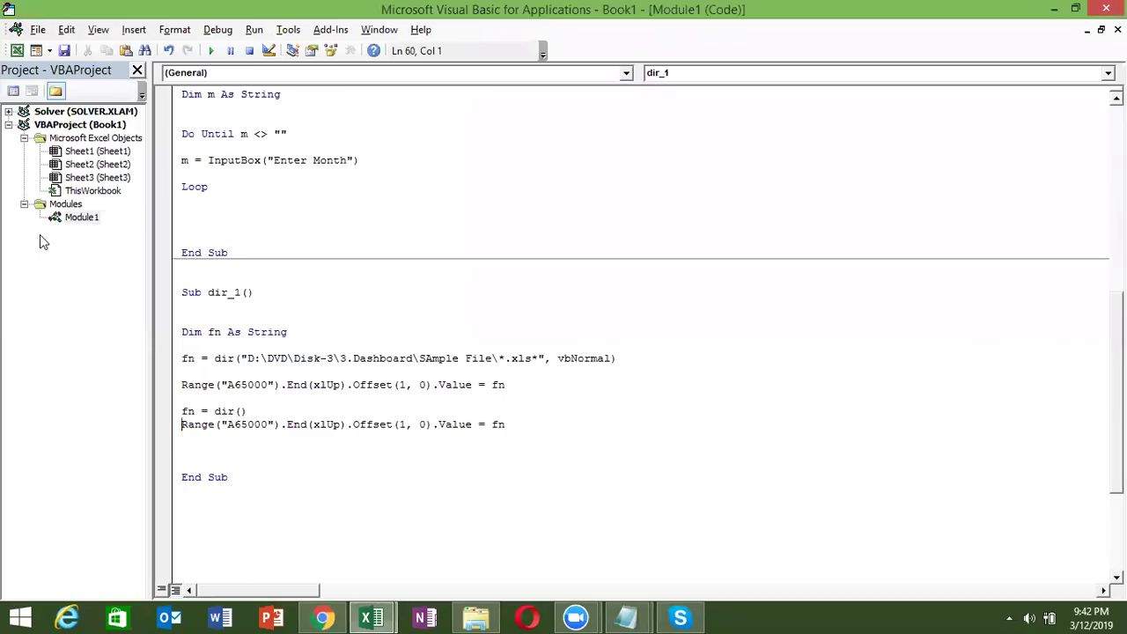
- Delete the duplicate Range line and place the remaining one above fn = dir()
key("shift+Down")
key("shift+Down")
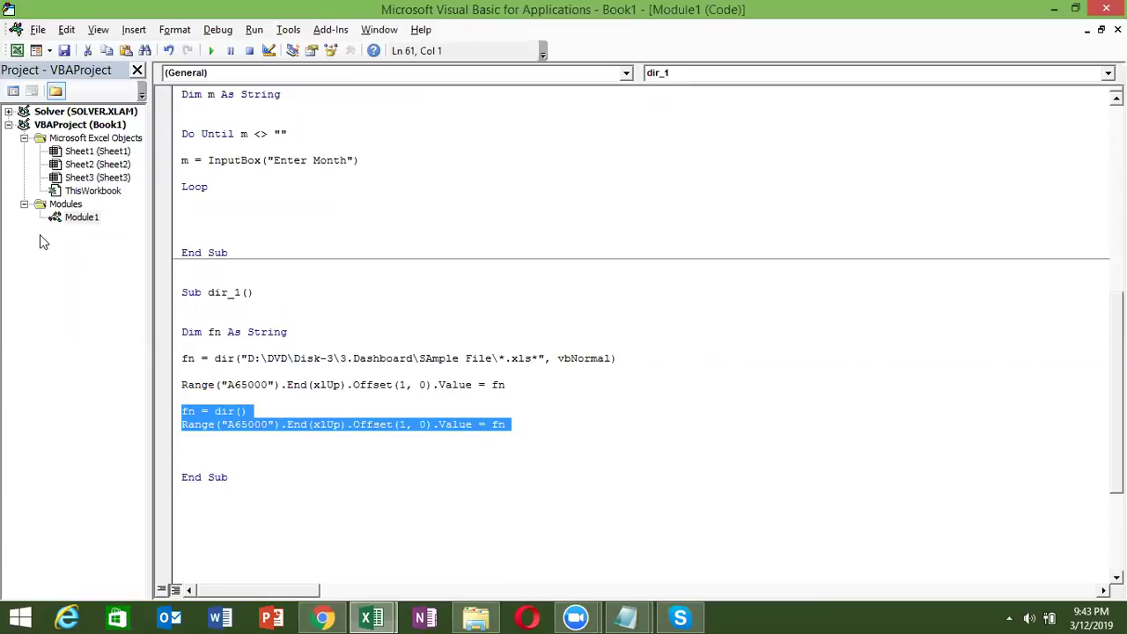
key("Up")
key("Up")
key("Up")
key("shift+Up")
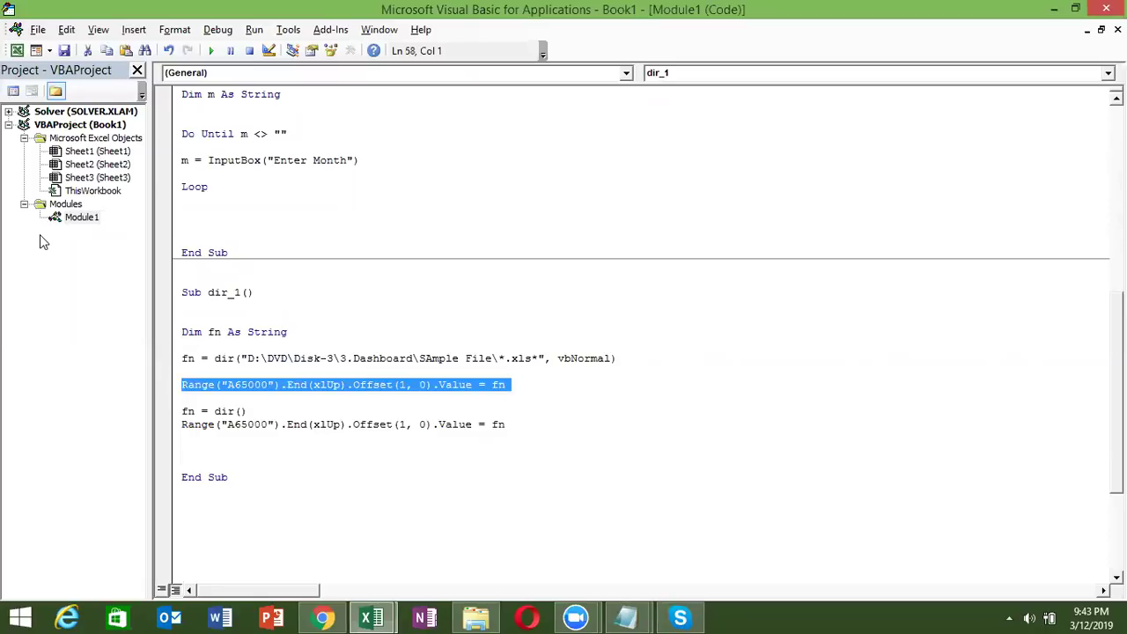
key("Delete")
key("Down")
key("Down")
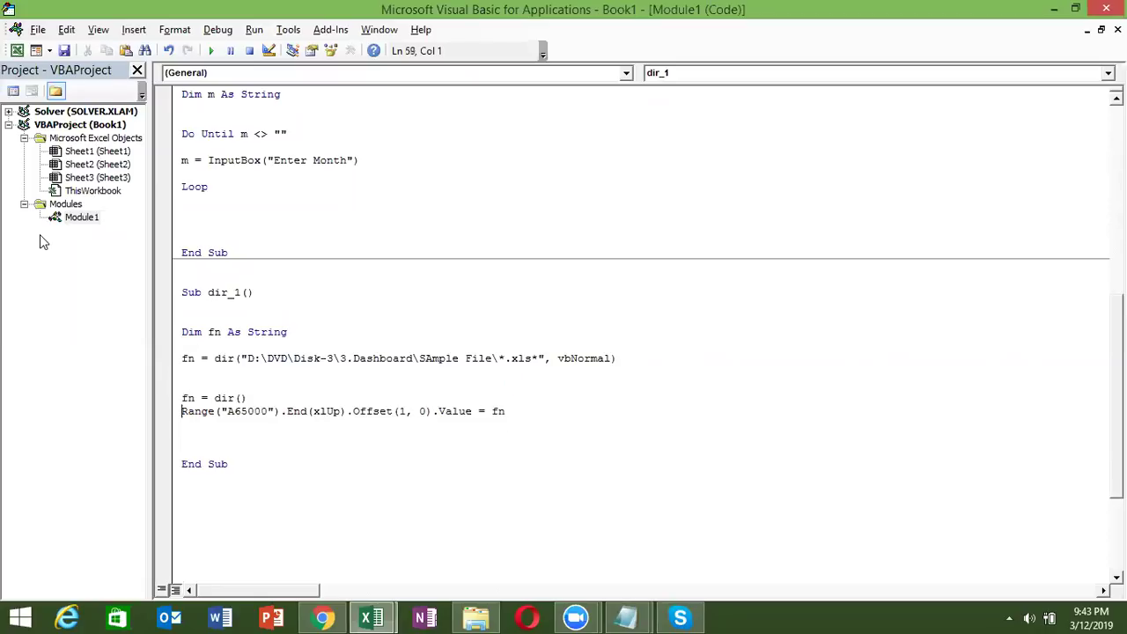
key("shift+Down")
key("Delete")
key("Up")
key("Up")
key("ctrl+v")
key("Up")
key("Return")
key("Up")
- Add Do While fn <> "" above the Range line and Loop after fn = dir()
type("do while fn<> \"\"")
key("Return")
left_click(208, 398)
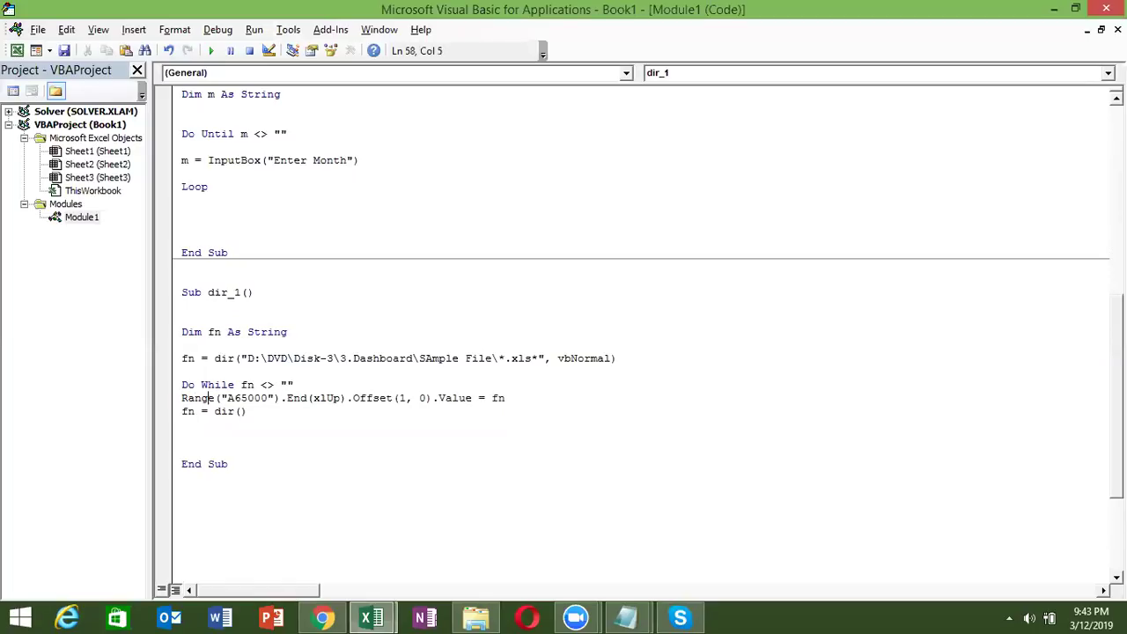
left_click(182, 438)
type("loop")
left_click(225, 385)
left_click(219, 332)
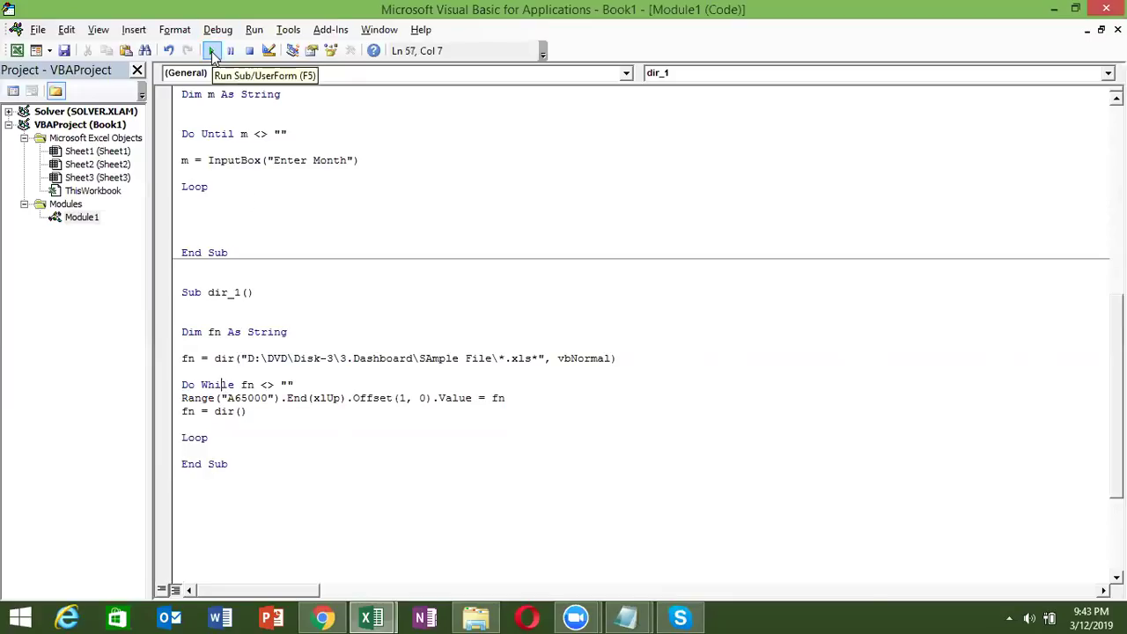
- Run dir_1 and confirm Sheet3 column A lists the file names from A2 down to A55
left_click(212, 53)
key("Down")
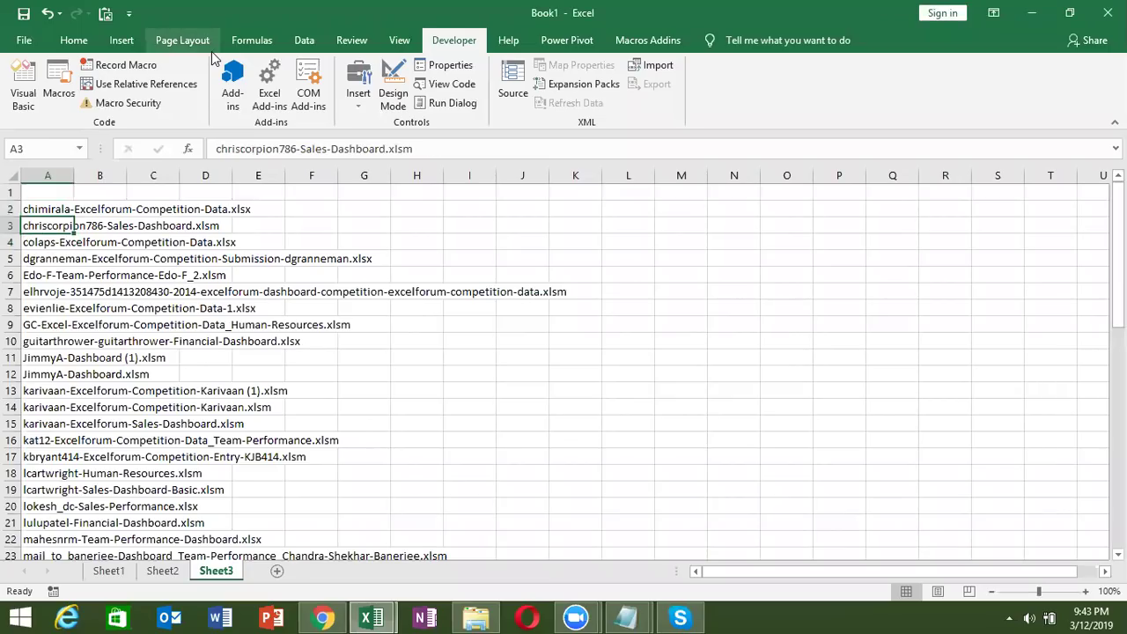
key("ctrl+Down")
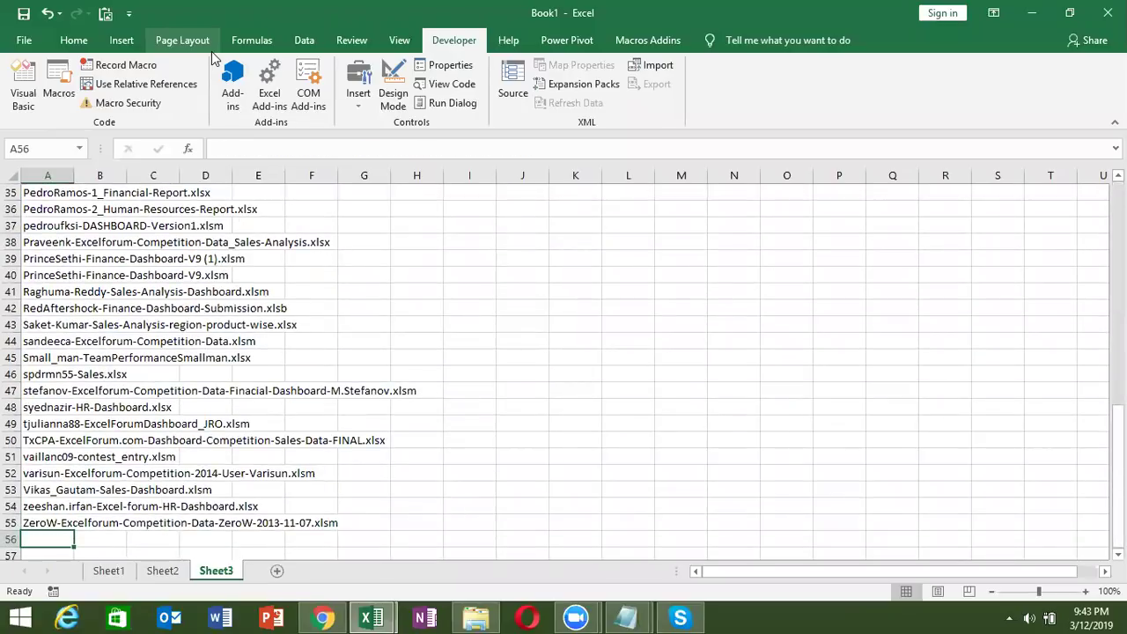
key("ctrl+Up")
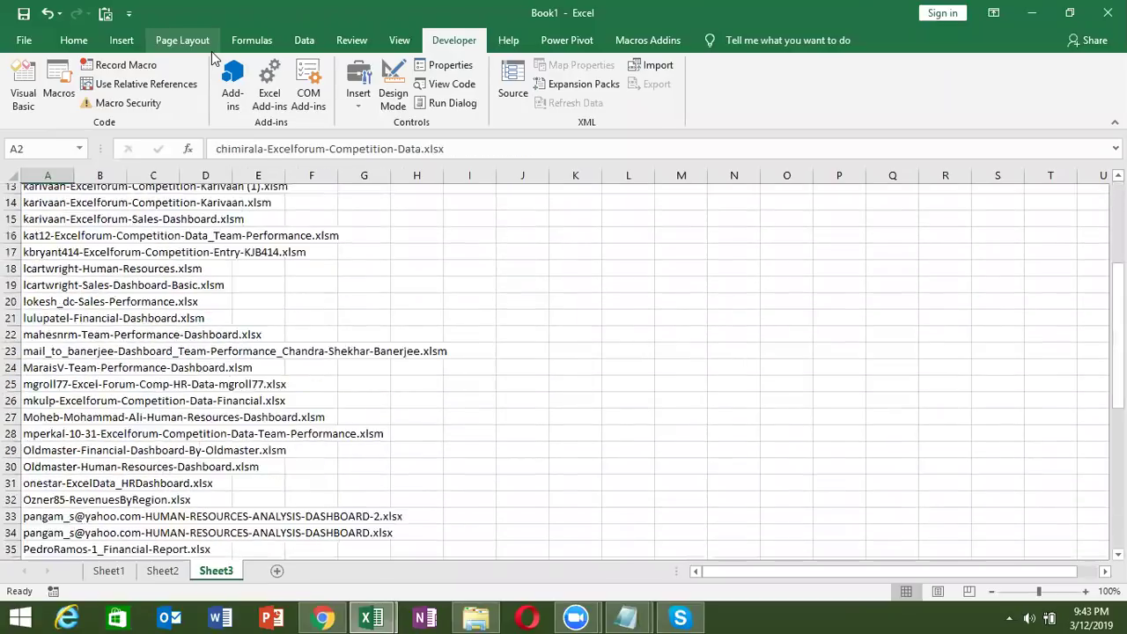
key("alt+F11")
double_click(521, 360)
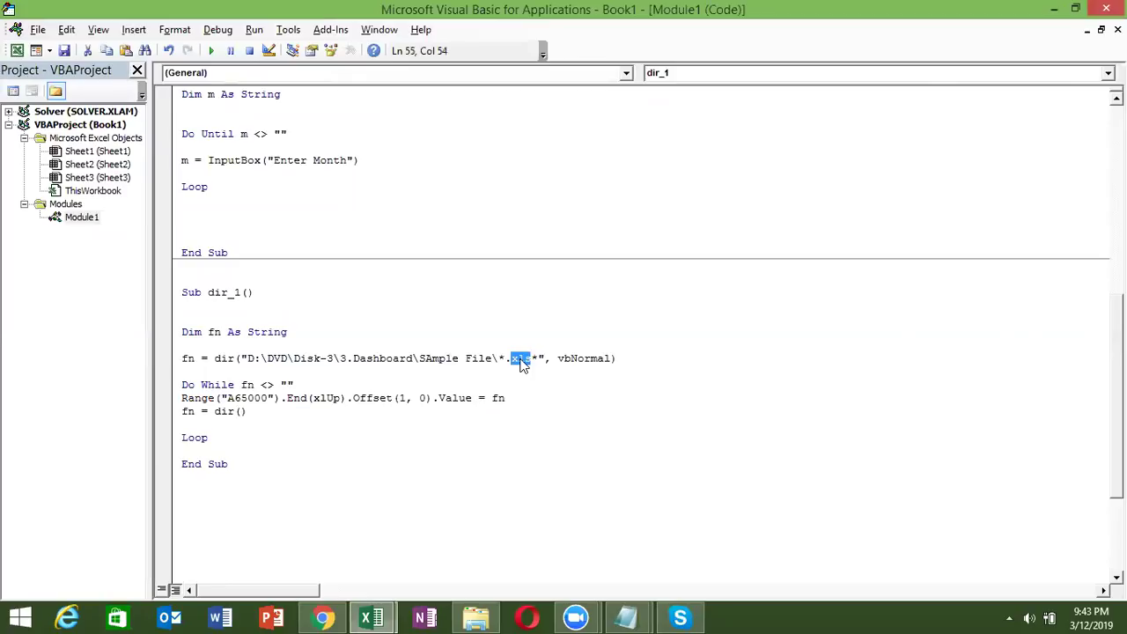
- Delete xls from the Dir pattern so it reads *.*
key("BackSpace")
- Select all the Module1 code from dol_1 through the end of dir_1
key("ctrl+Up")
key("ctrl+Home")
key("End")
key("ctrl+Left")
key("ctrl+Left")
key("ctrl+Left")
key("shift+Down")
key("shift+Down")
key("shift+Down")
key("shift+Down")
key("ctrl+c")
key("shift+Down")
key("shift+Down")
key("shift+Down")
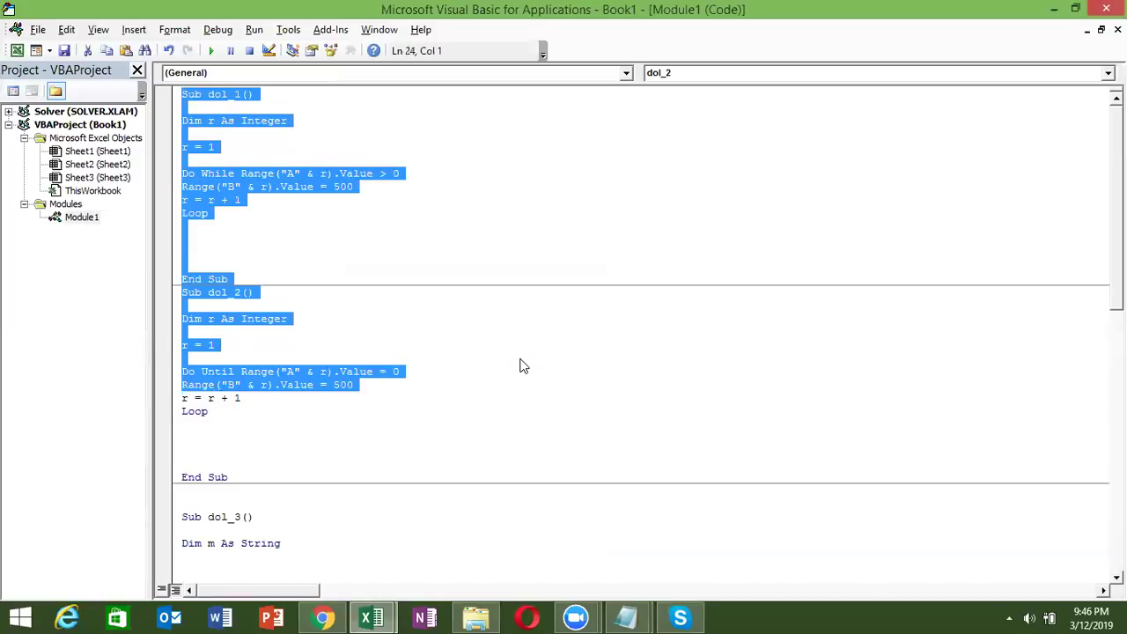
key("shift+Down")
key("shift+Down")
key("shift+Down")
key("shift+Down")
key("shift+Down")
key("shift+Down")
key("shift+Down")
key("shift+Down")
key("shift+Down")
key("shift+Up")
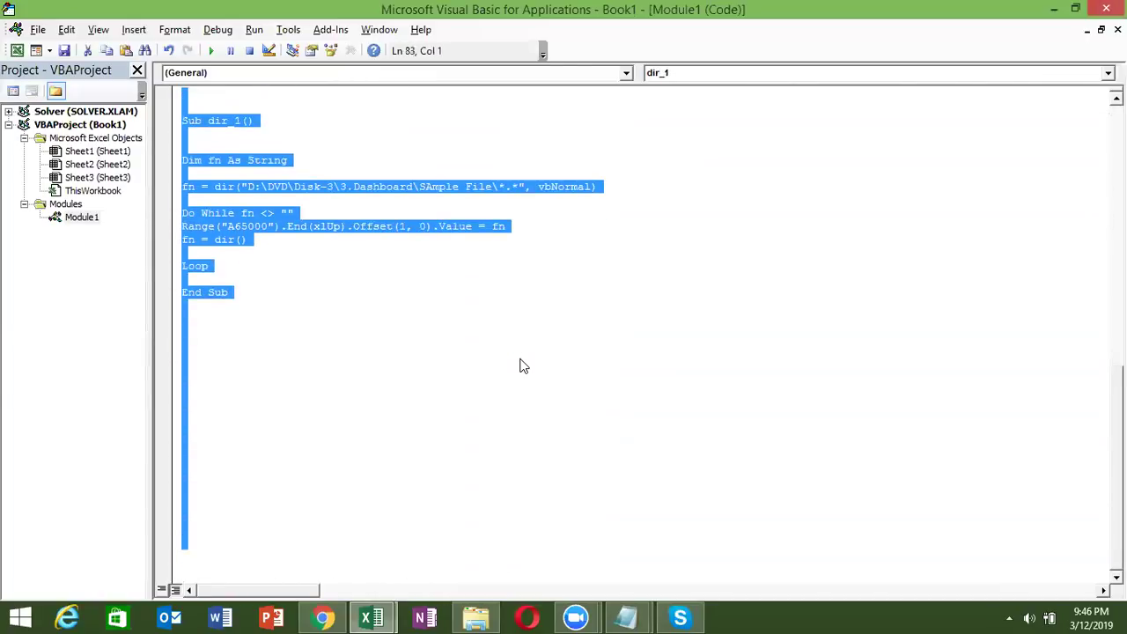
key("shift+Up")
key("shift+Up")
key("shift+Up")
key("shift+Up")
key("shift+Up")
key("shift+Up")
key("shift+Up")
key("shift+Up")
key("shift+Up")
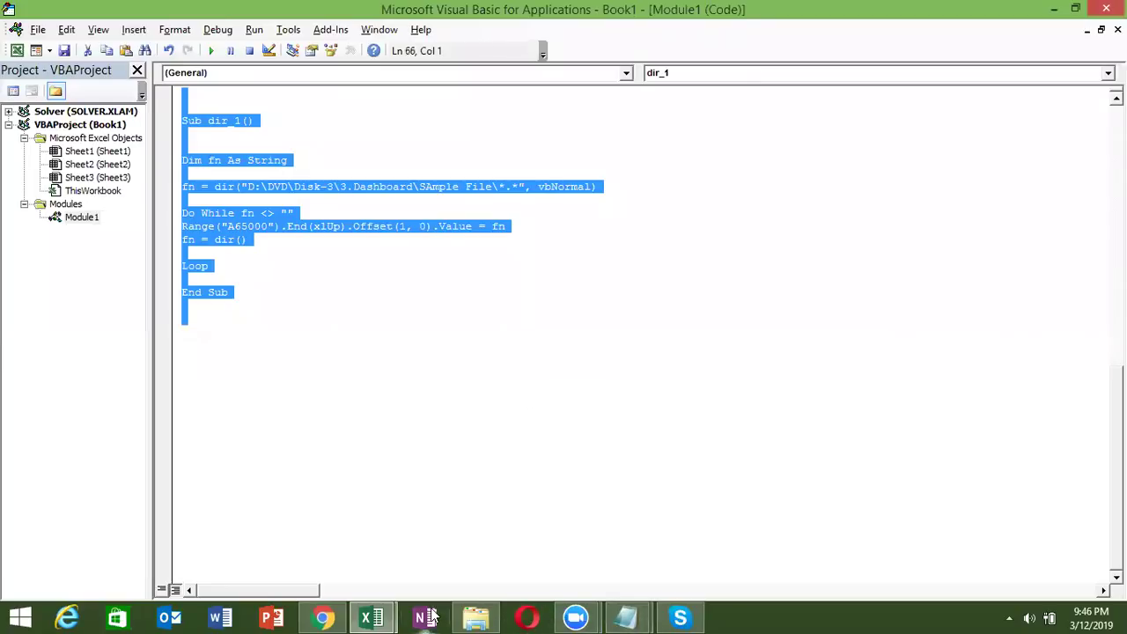
left_click(324, 618)
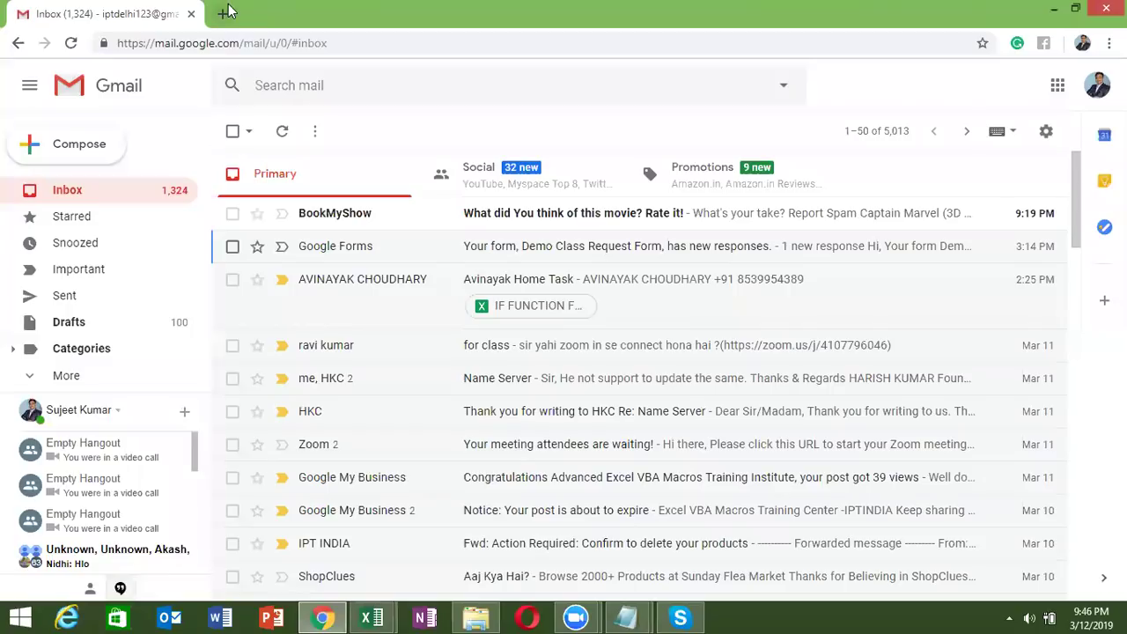
- Reply to the sent 'Excel Demo class Link' email with the pasted macro code and send it
left_click(58, 302)
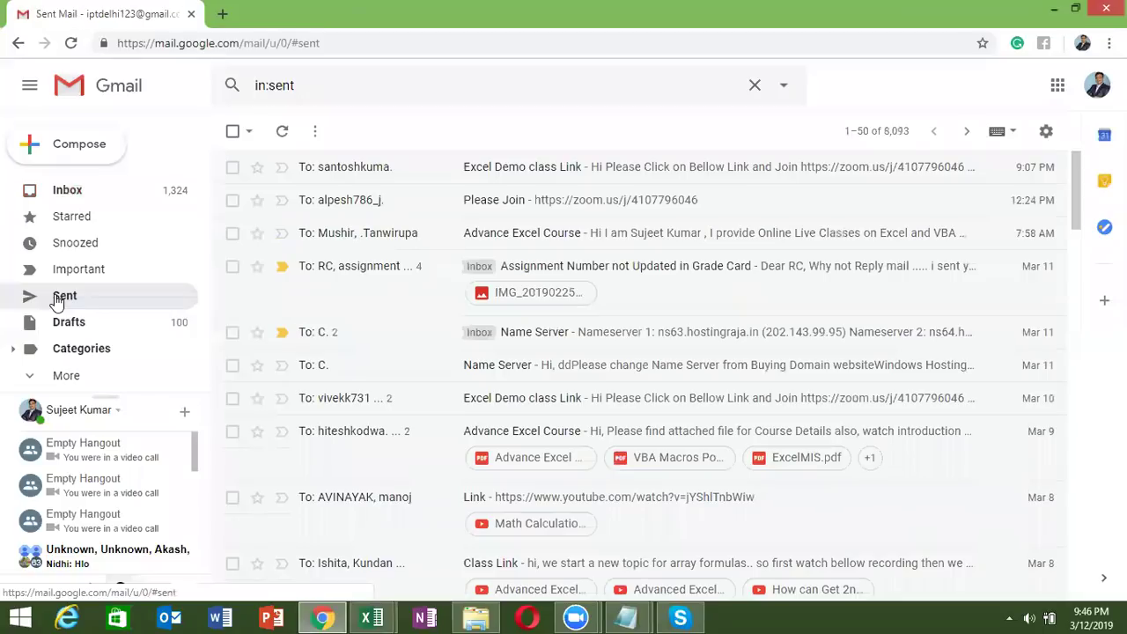
left_click(379, 169)
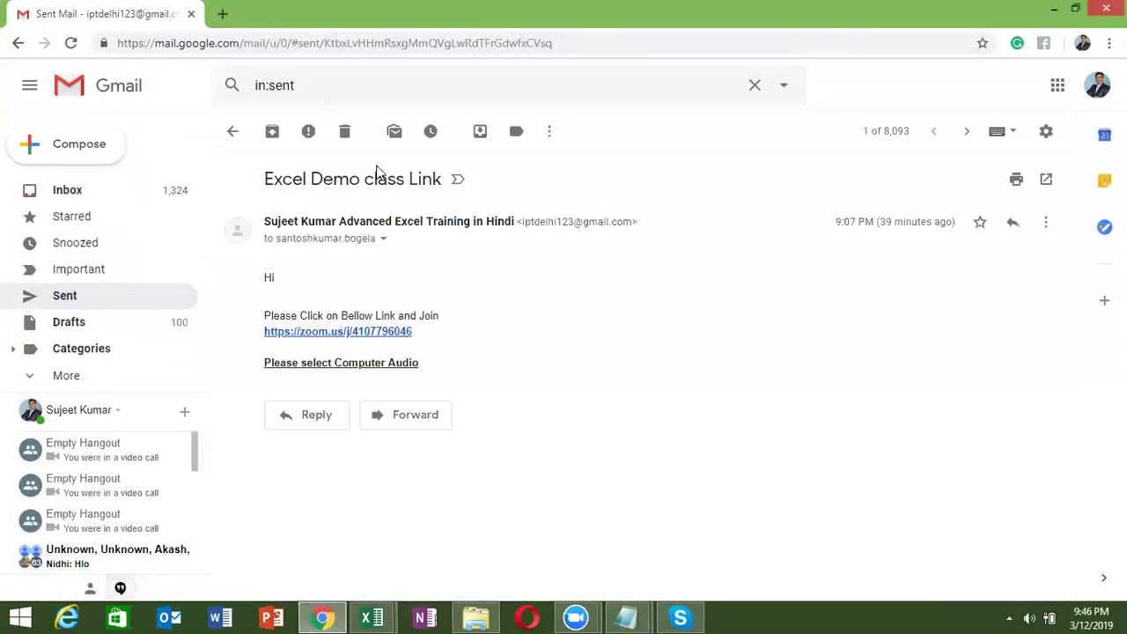
left_click(322, 419)
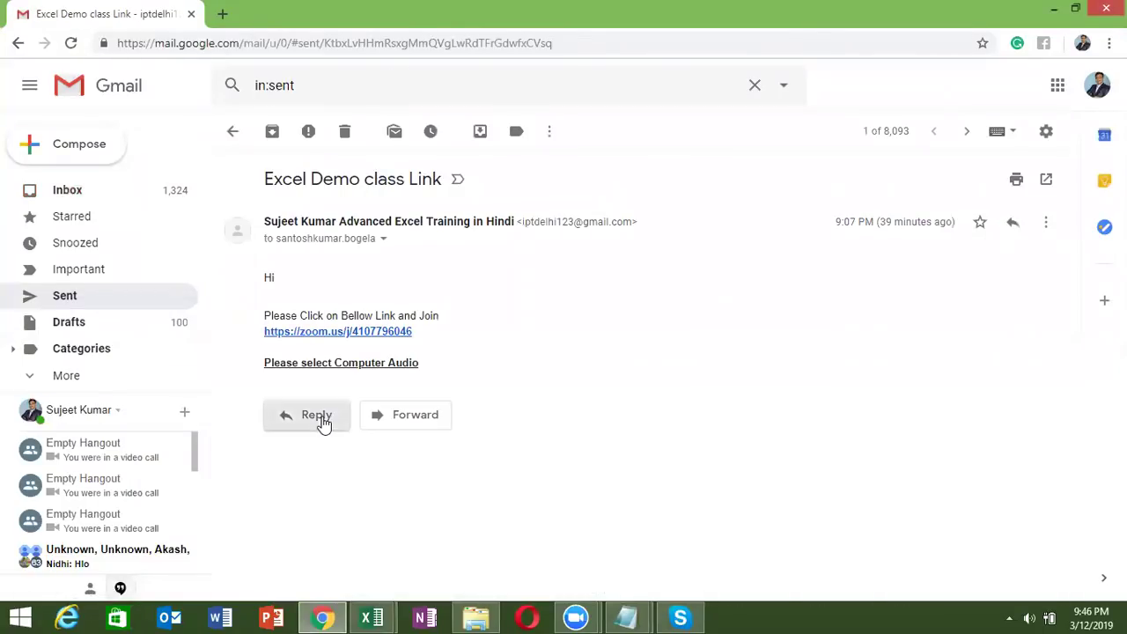
key("ctrl+v")
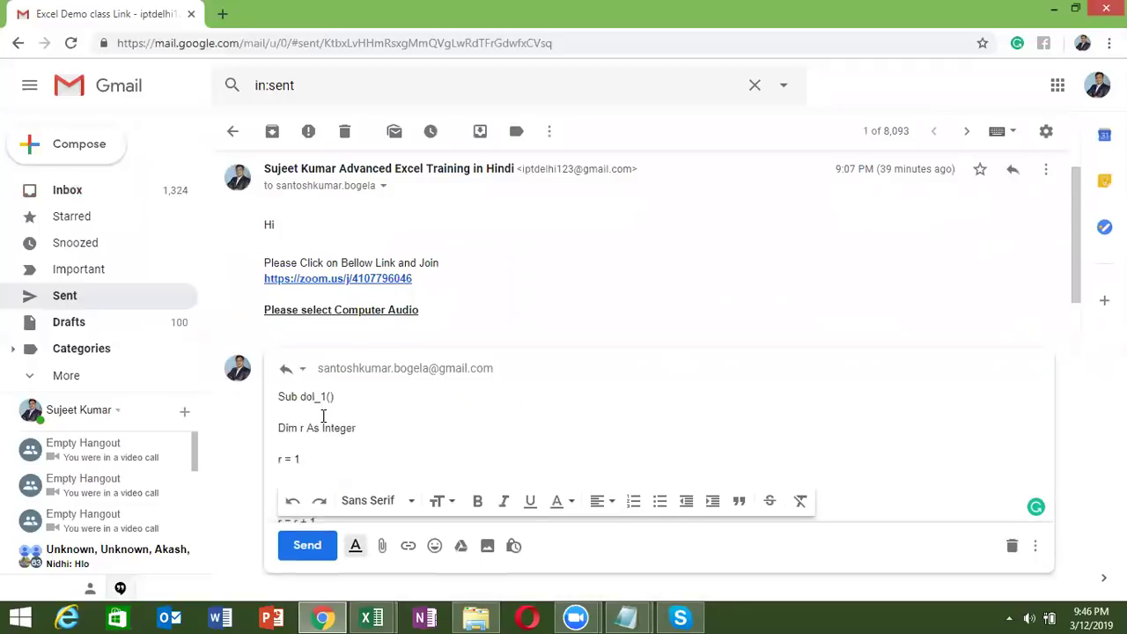
left_click(302, 546)
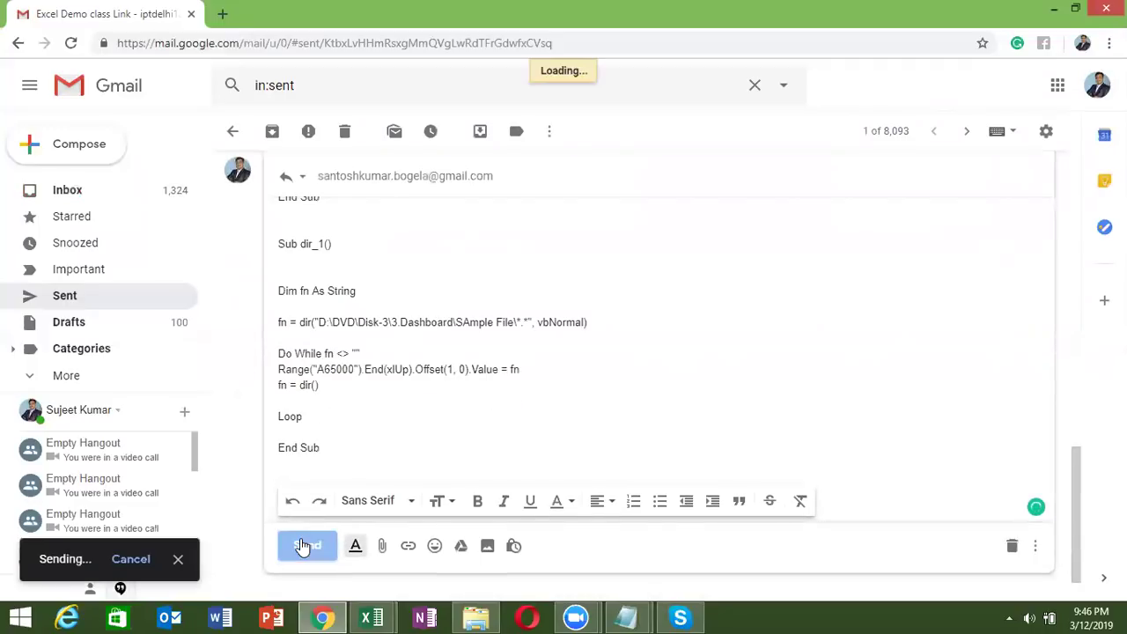
key("alt+Tab")
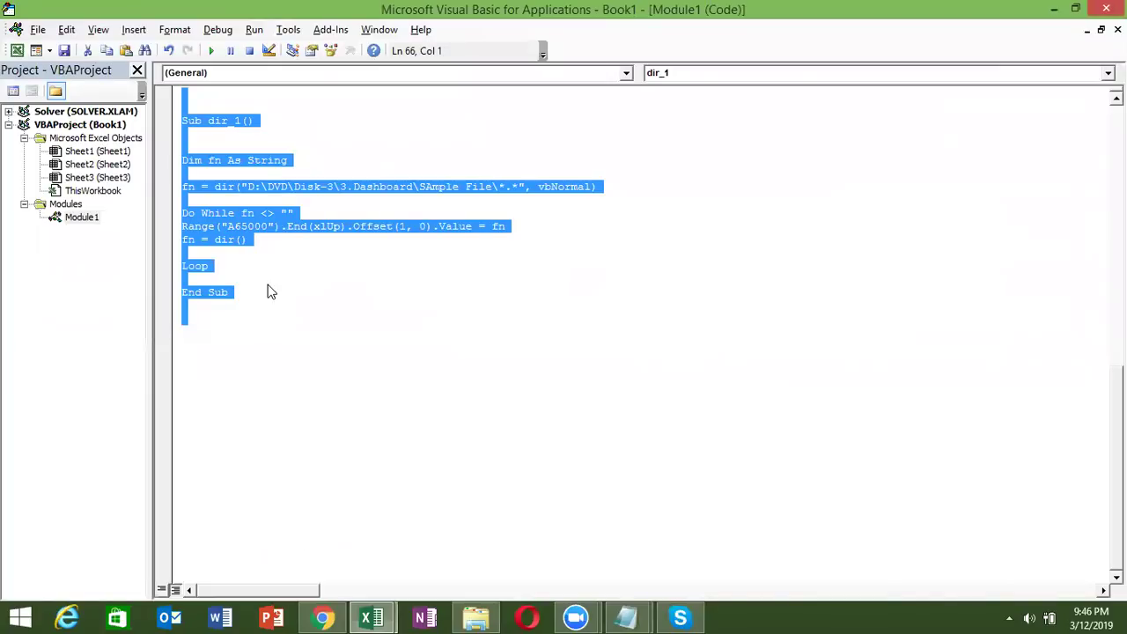
- Add blank lines above fn = dir() and cut the Range line from the dir_1 loop
left_click(264, 280)
left_click(183, 227)
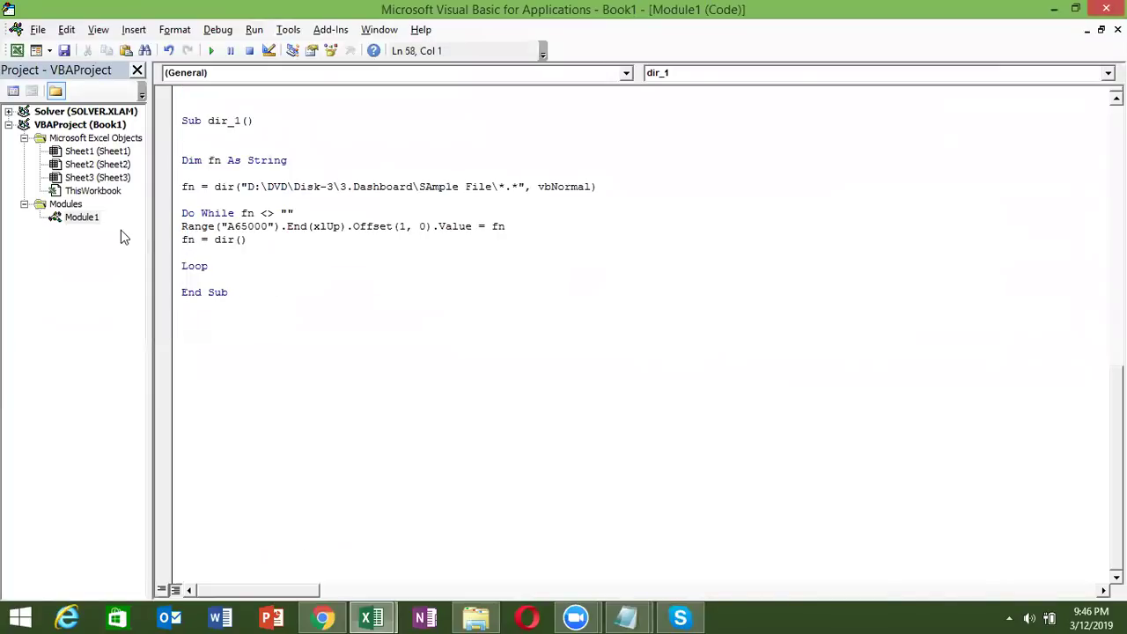
key("Return")
key("Return")
key("Return")
key("Return")
left_click(182, 253)
key("shift+Down")
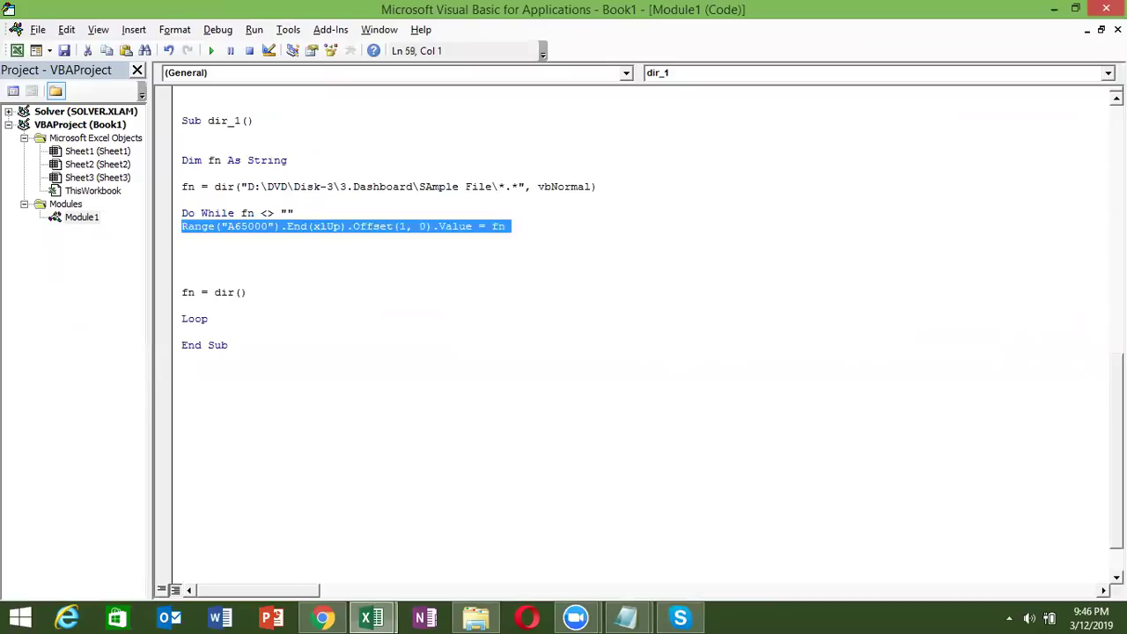
key("ctrl+x")
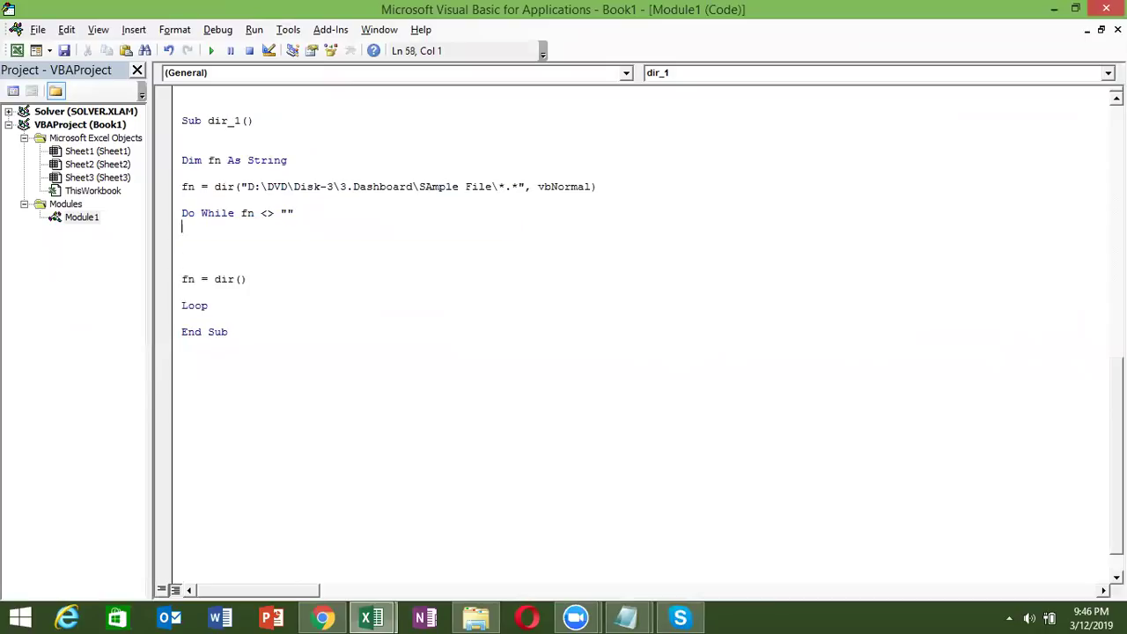
- Select the blank lines and the fn = dir() line inside the Do While loop
left_click(183, 239)
left_click(182, 253)
key("shift+Down")
left_click(183, 266)
key("shift+Down")
left_click(182, 252)
key("Up")
key("Up")
key("Up")
key("Up")
key("shift+Right")
key("shift+Right")
key("Right")
key("Right")
key("Right")
key("Right")
key("Right")
- Paste the Range line back under Do While, delete the extra blank line, and show the desktop
left_click(182, 253)
key("ctrl+v")
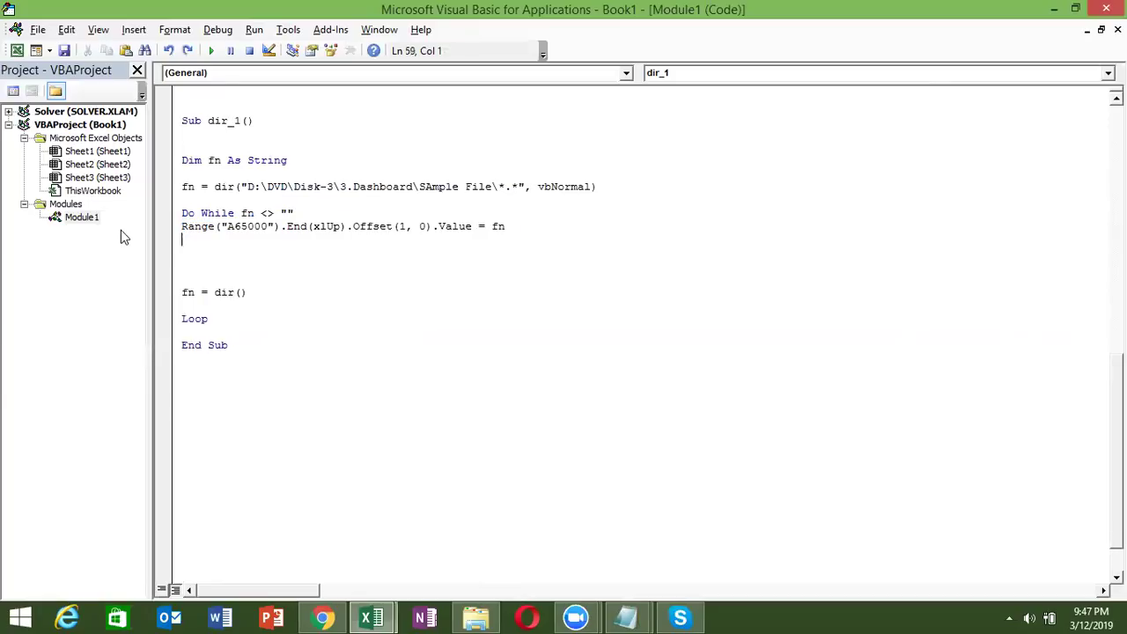
key("Delete")
key("Delete")
key("Delete")
key("Delete")
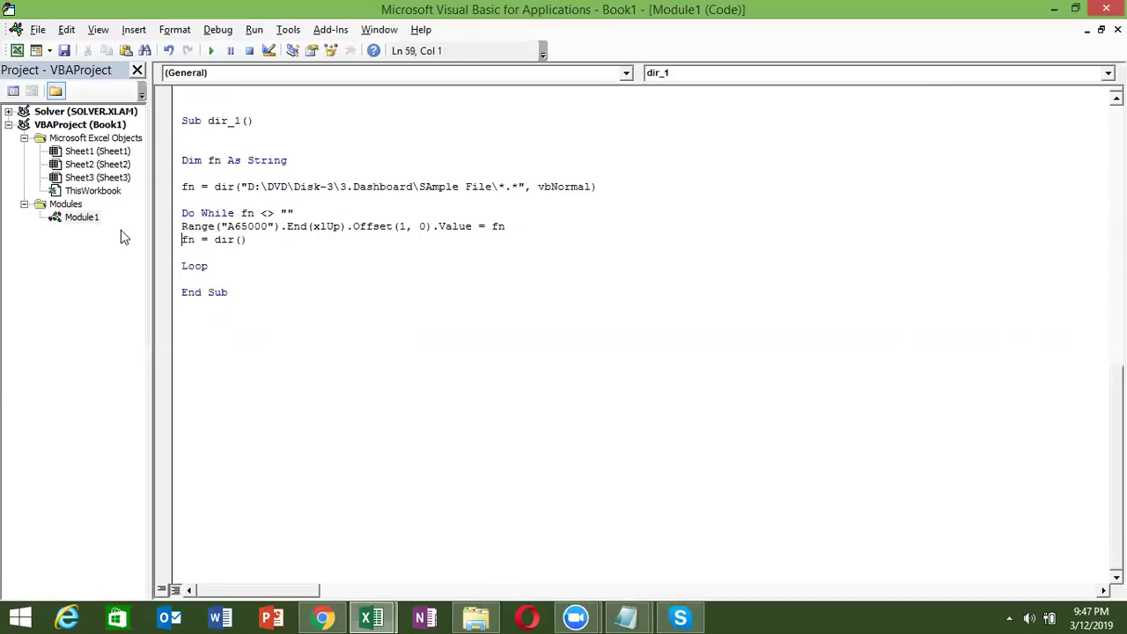
key("super+d")
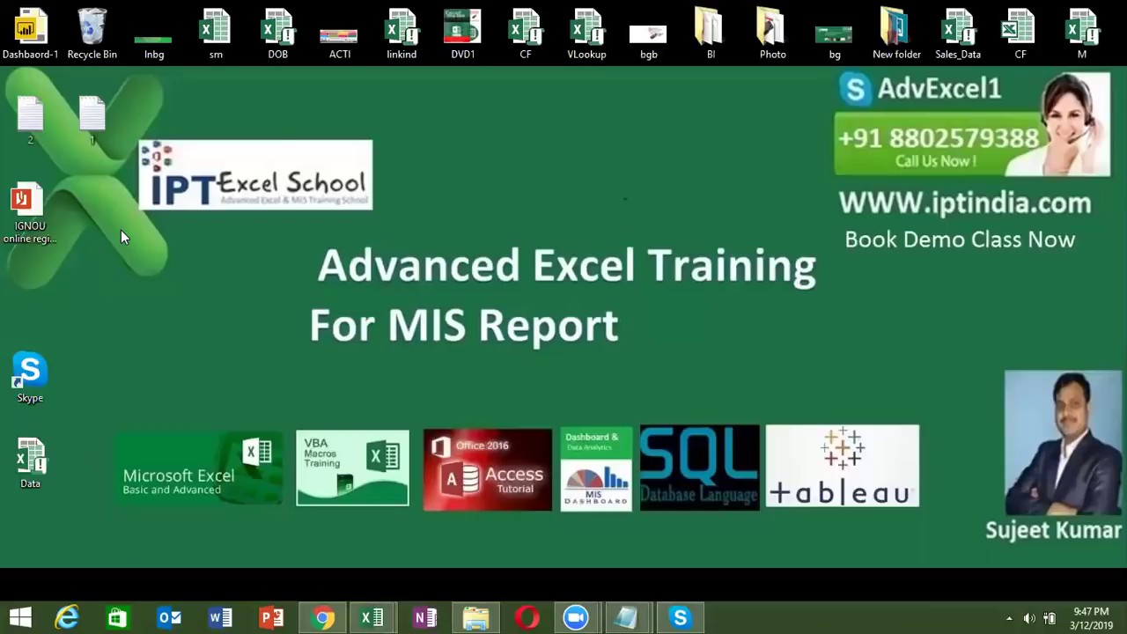